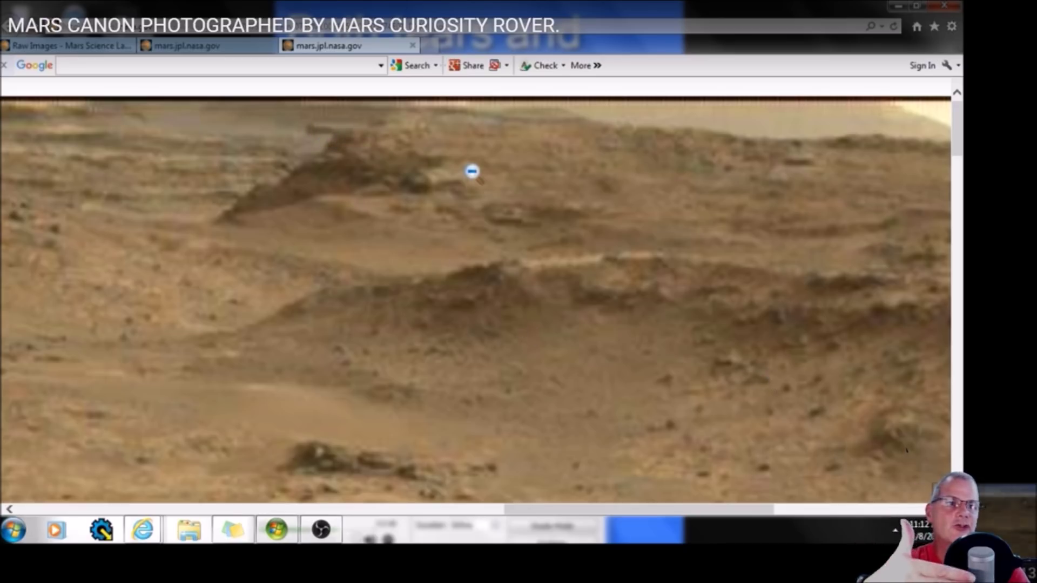
# - Exit the Mars video's full-screen view and show its title and description
pyautogui.press('Escape')
pyautogui.scroll(-3, 527, 314)
pyautogui.scroll(3, 527, 314)
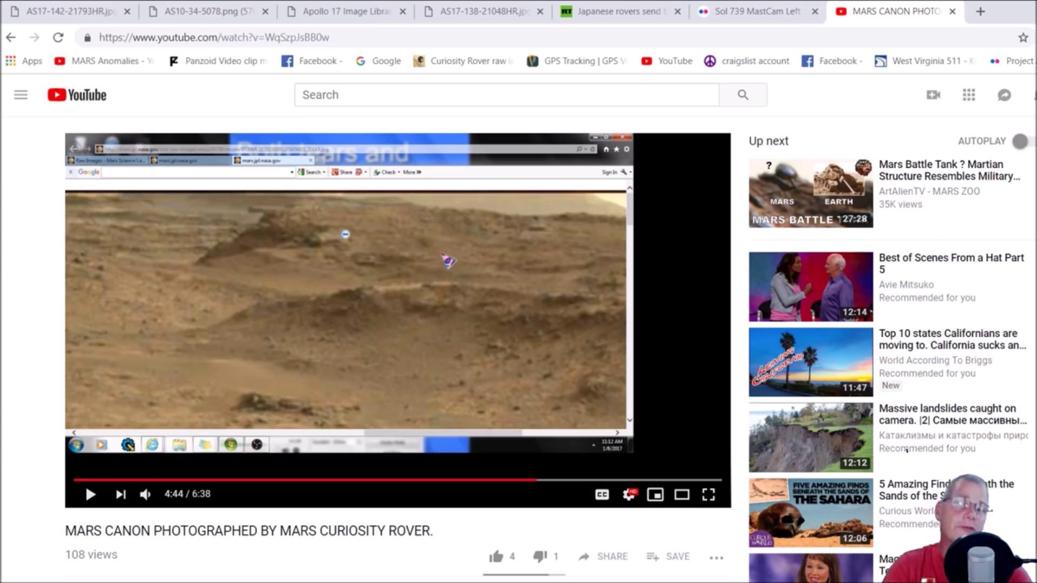
pyautogui.scroll(-1, 907, 450)
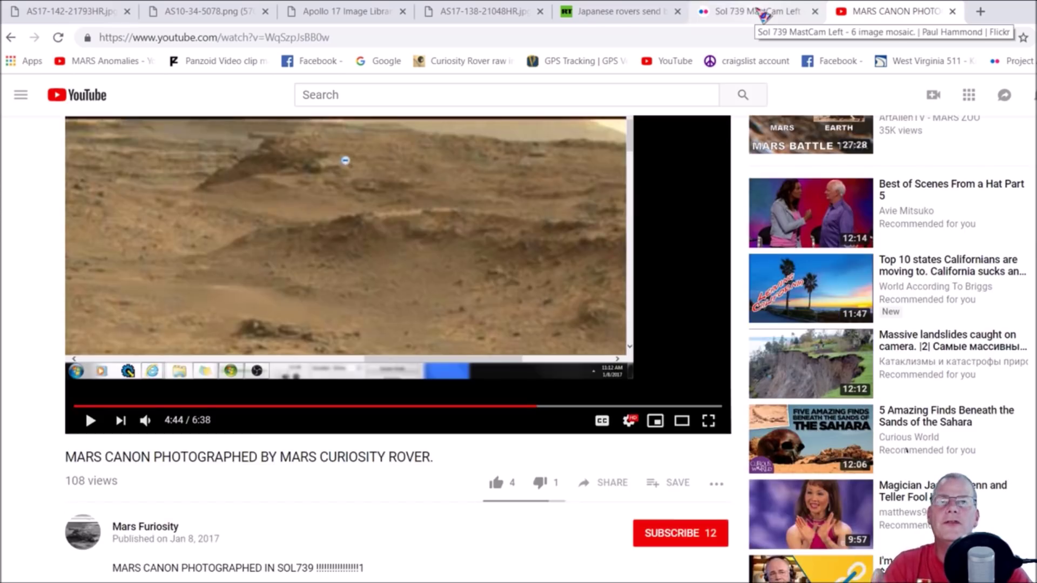
# - Go to the open Flickr page with the Sol 739 MastCam Left mosaic and look over the photo's details
pyautogui.click(757, 11)
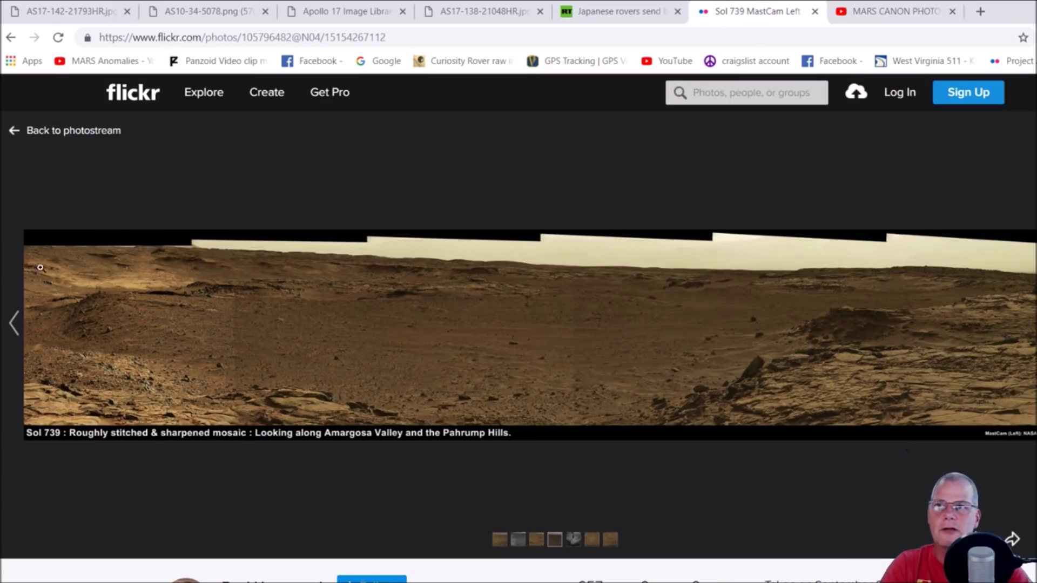
pyautogui.scroll(-4, 760, 389)
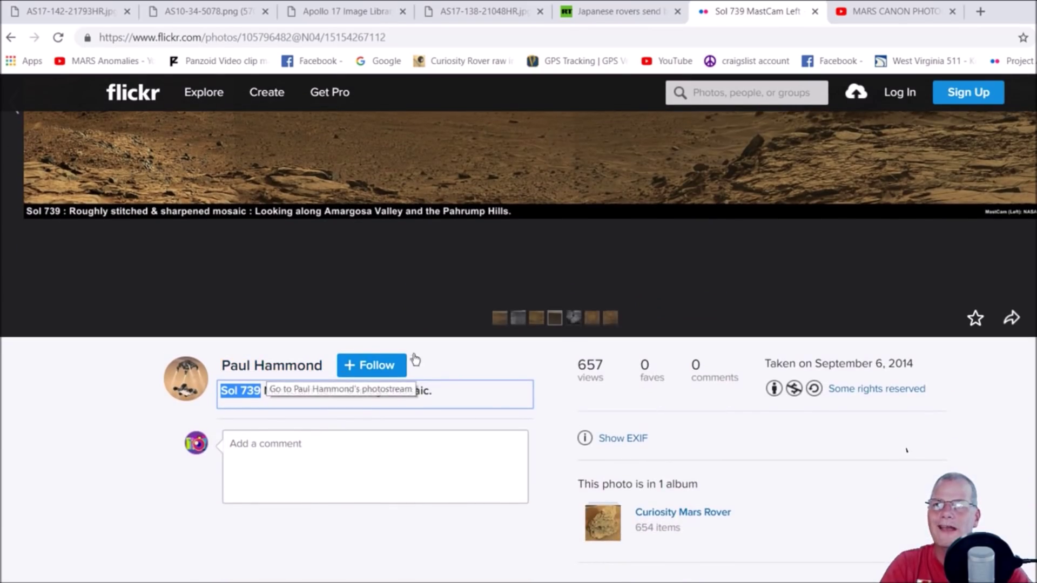
pyautogui.scroll(3, 577, 324)
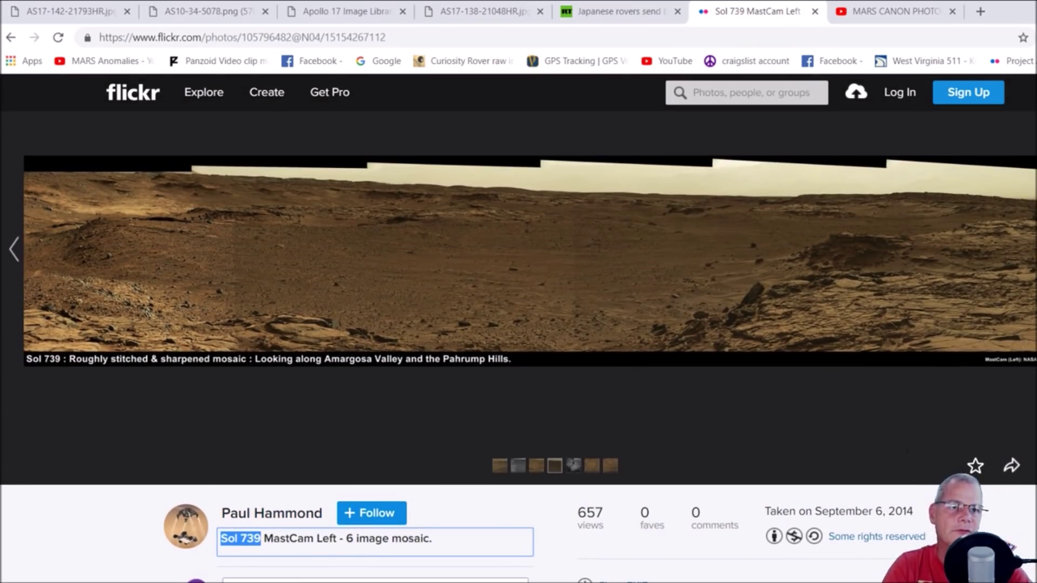
# - Enlarge the Sol 739 mosaic, inspect its left end at 150% page zoom, and reset the page zoom
pyautogui.click(446, 401)
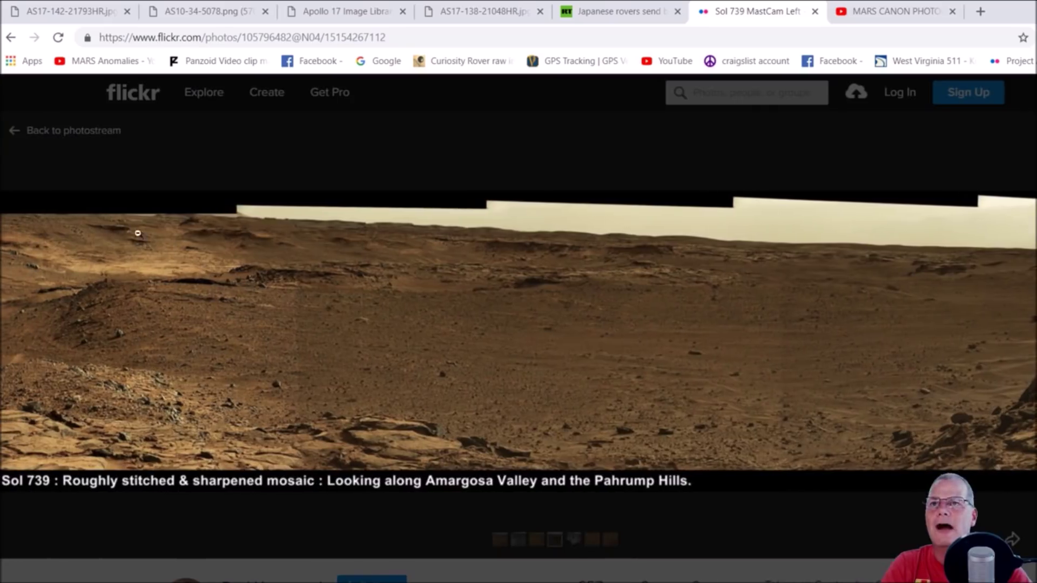
pyautogui.hotkey('ctrl', '+')
pyautogui.hotkey('ctrl', '+')
pyautogui.hotkey('ctrl', '+')
pyautogui.hotkey('ctrl', '+')
pyautogui.hotkey('ctrl', '+')
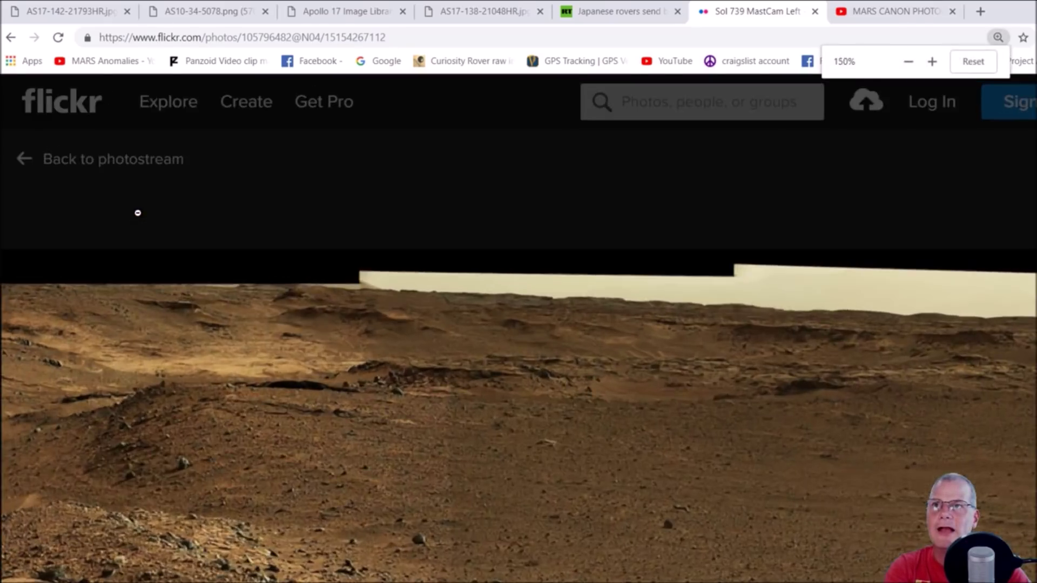
pyautogui.hotkey('ctrl', '0')
# - Switch to Photoshop and magnify the Sol 739 mosaic to 235% around the dark outcrop on the left part of the horizon
pyautogui.hotkey('alt', 'Tab')
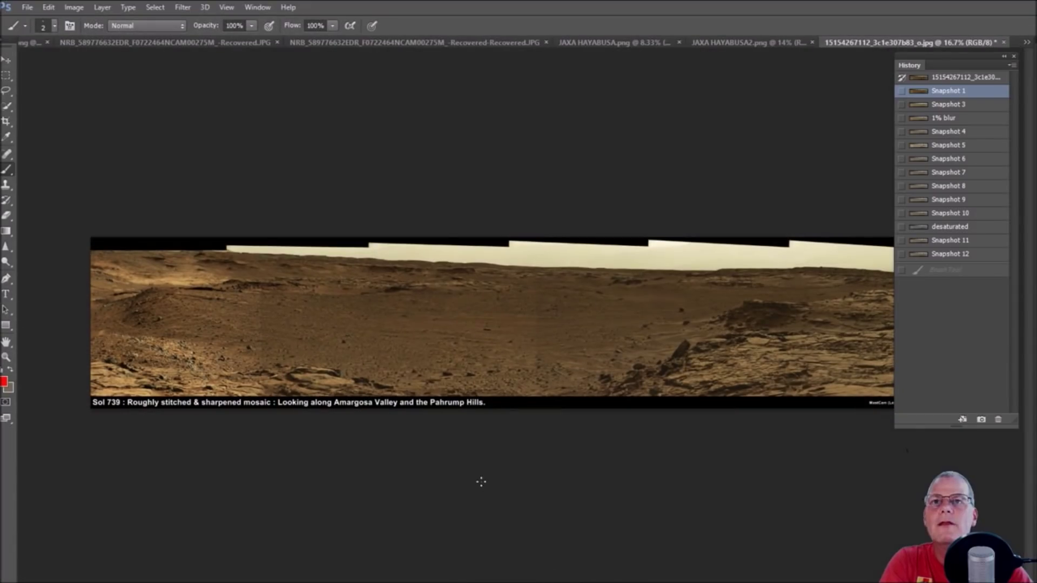
pyautogui.click(6, 358)
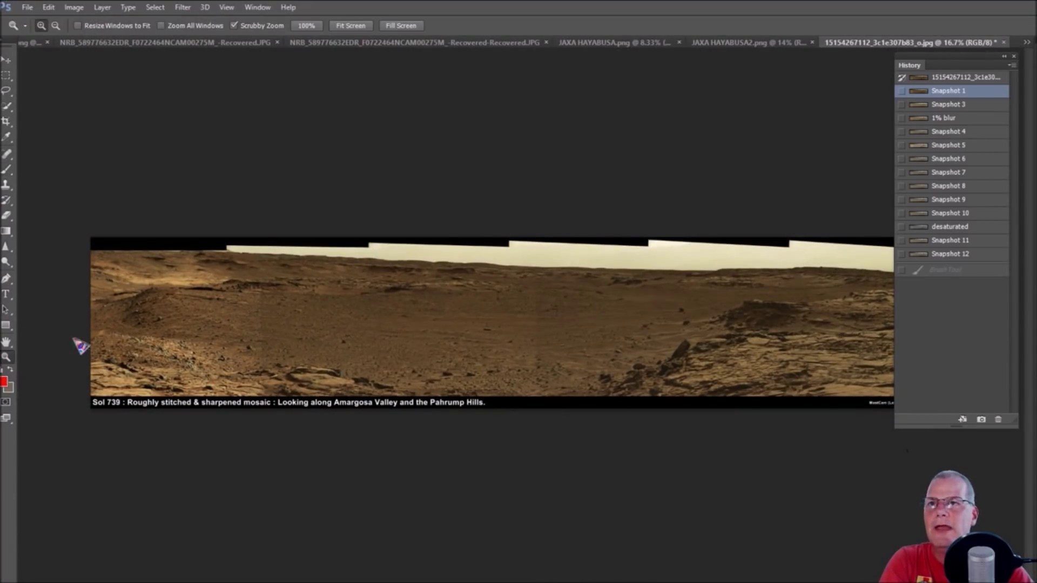
pyautogui.scroll(2, 203, 239)
pyautogui.scroll(7, 203, 240)
pyautogui.scroll(3, 250, 119)
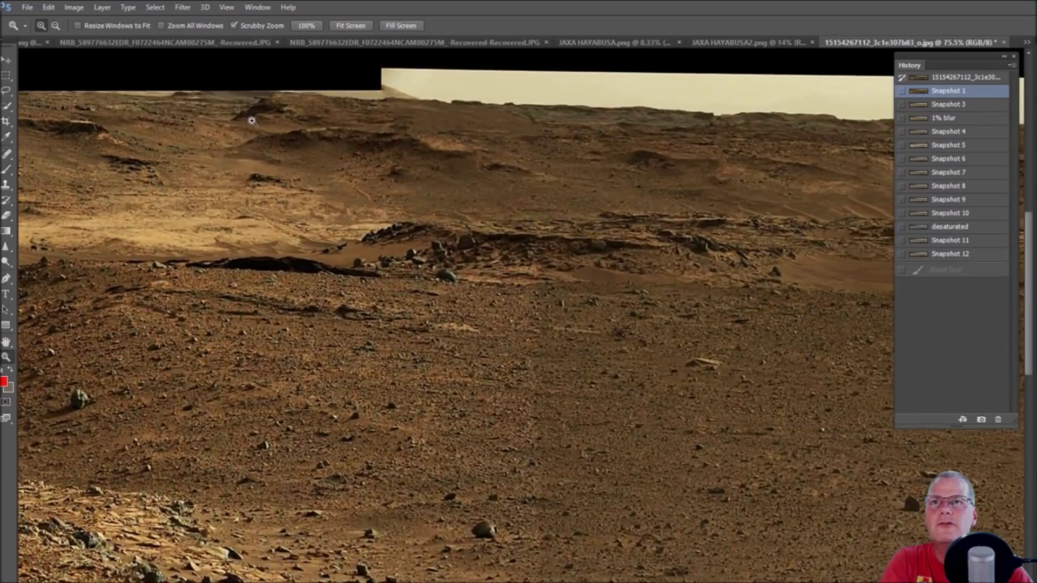
pyautogui.moveTo(109, 237); pyautogui.dragTo(611, 280)
pyautogui.scroll(3, 657, 277)
pyautogui.scroll(1, 657, 277)
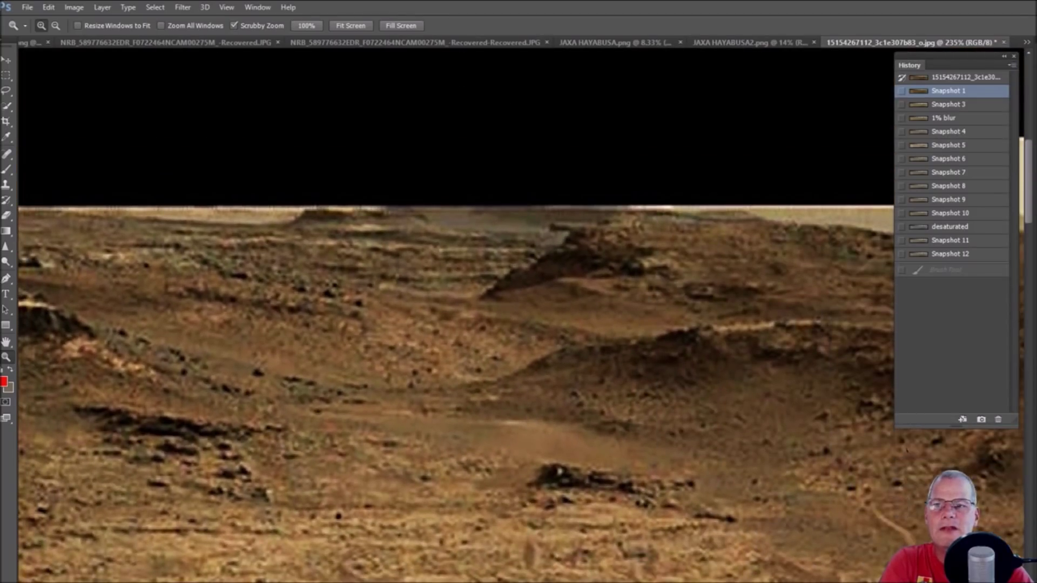
pyautogui.hscroll(9, 294, 337)
pyautogui.scroll(2, 293, 335)
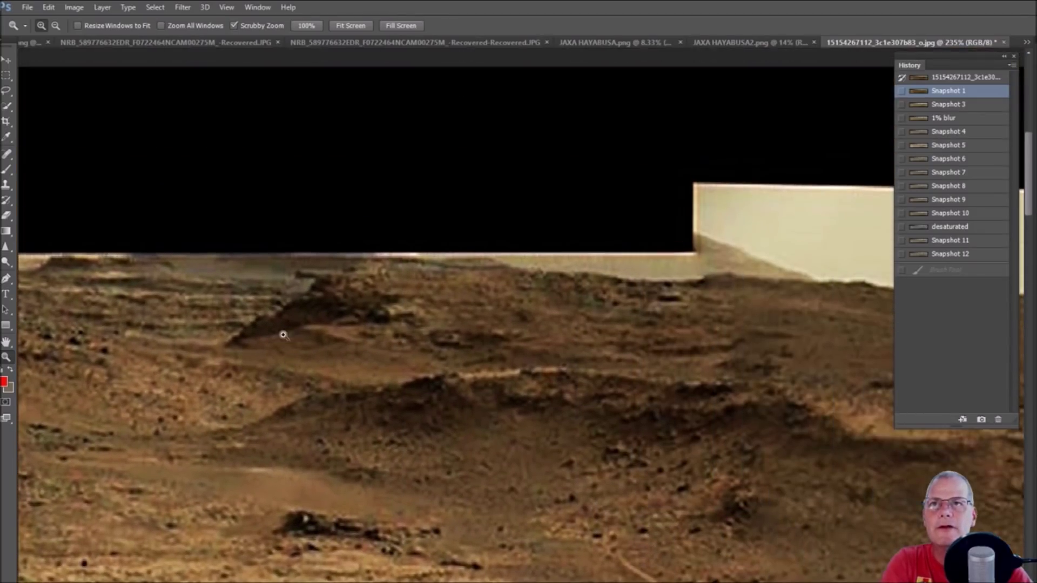
# - Circle the outcrop on the horizon with a red size 2 brush and inspect it at 300% zoom
pyautogui.click(6, 169)
pyautogui.moveTo(324, 249); pyautogui.dragTo(328, 250)
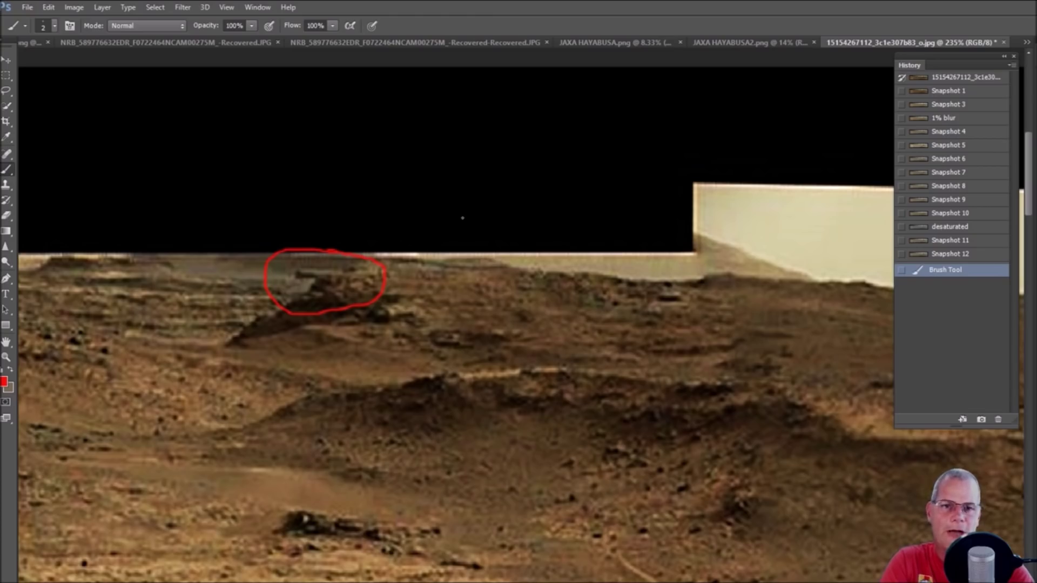
pyautogui.scroll(-3, 463, 218)
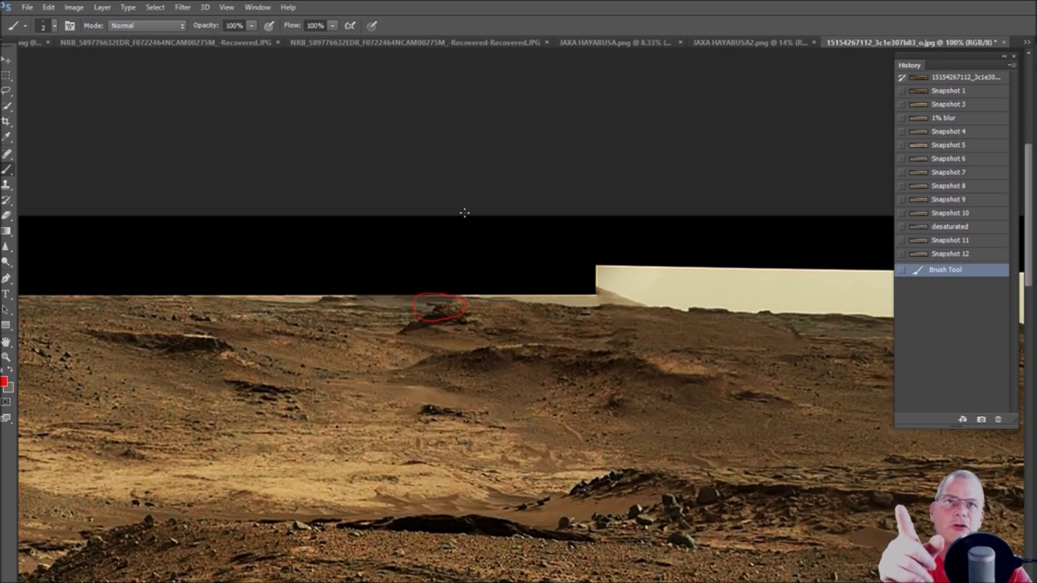
pyautogui.hotkey('ctrl', '+')
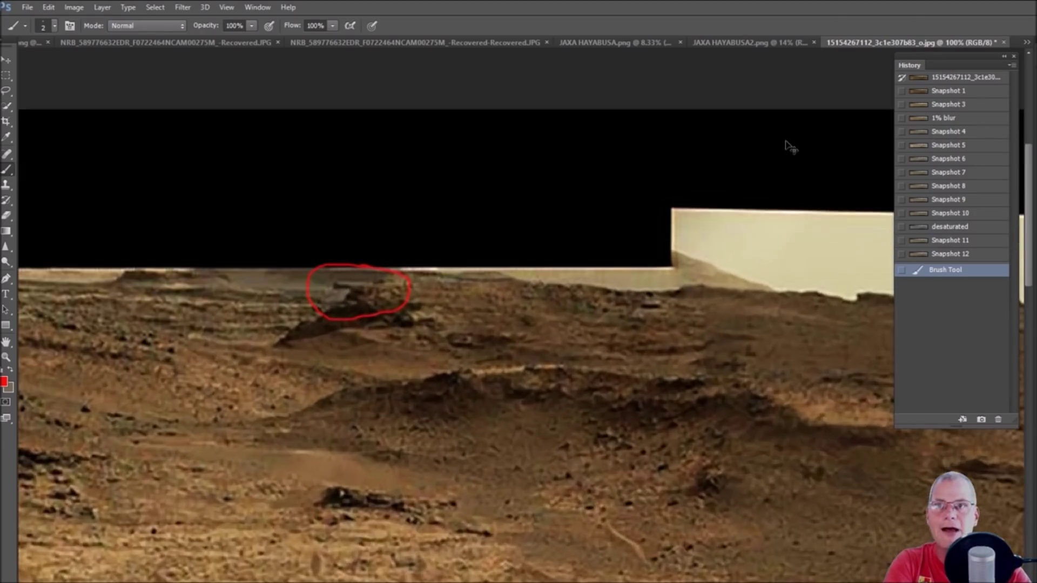
pyautogui.hotkey('ctrl', '+')
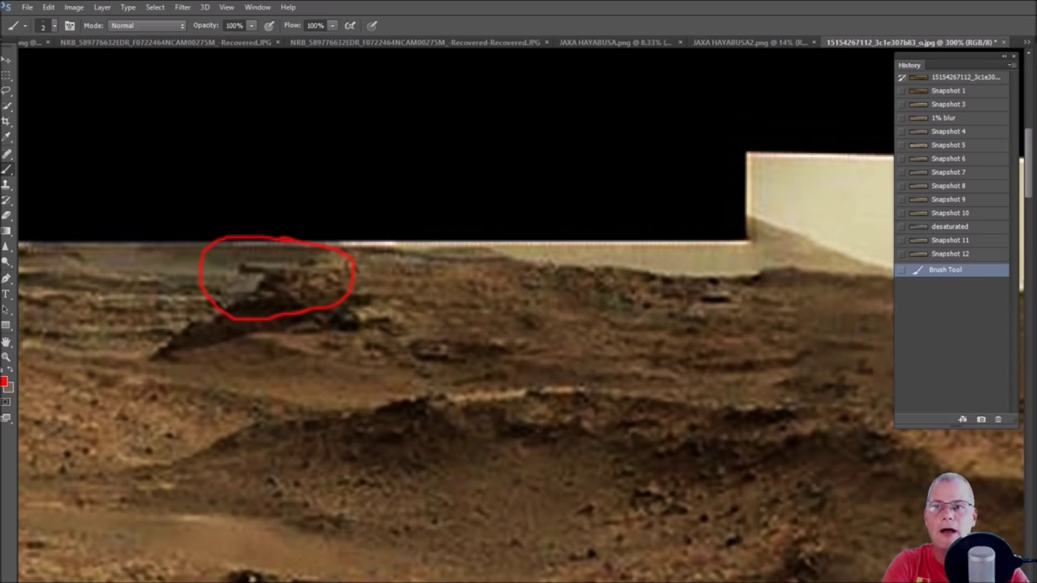
pyautogui.hscroll(-3, 520, 367)
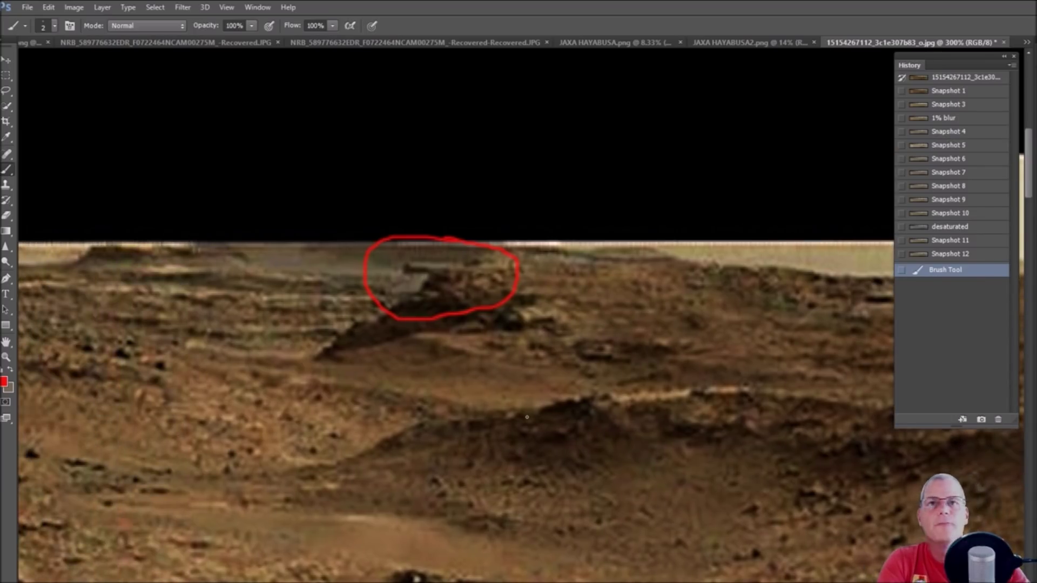
pyautogui.scroll(2, 527, 417)
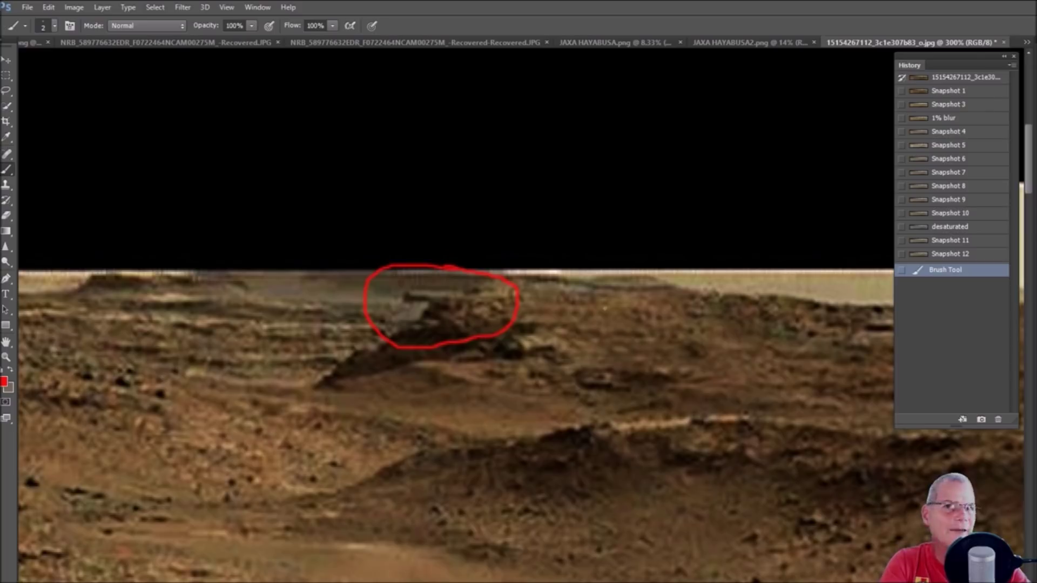
# - Restore Snapshot 3 and draw red circles around the horizon outcrop and the dark rock at its lower right
pyautogui.click(982, 105)
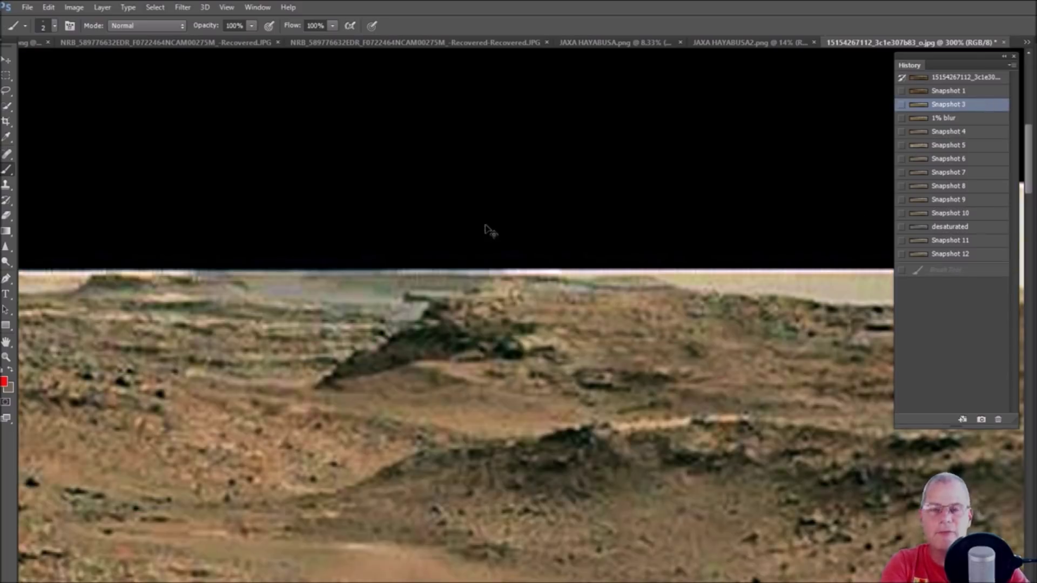
pyautogui.hotkey('ctrl', '+')
pyautogui.moveTo(383, 253)
pyautogui.mouseDown()
pyautogui.moveTo(326, 302)
pyautogui.moveTo(467, 334)
pyautogui.moveTo(397, 249)
pyautogui.moveTo(385, 252)
pyautogui.mouseUp()
pyautogui.moveTo(501, 330)
pyautogui.mouseDown()
pyautogui.moveTo(485, 373)
pyautogui.moveTo(562, 388)
pyautogui.moveTo(548, 334)
pyautogui.moveTo(486, 328)
pyautogui.mouseUp()
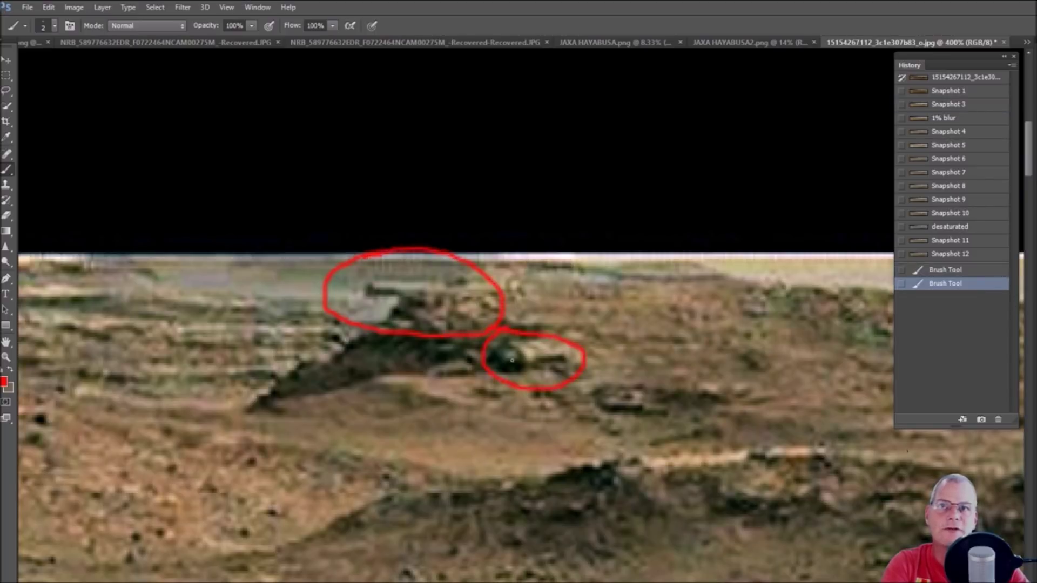
# - Restore Snapshot 4 and trace the barrel-like edges of the horizon outcrop with red brush strokes
pyautogui.click(949, 131)
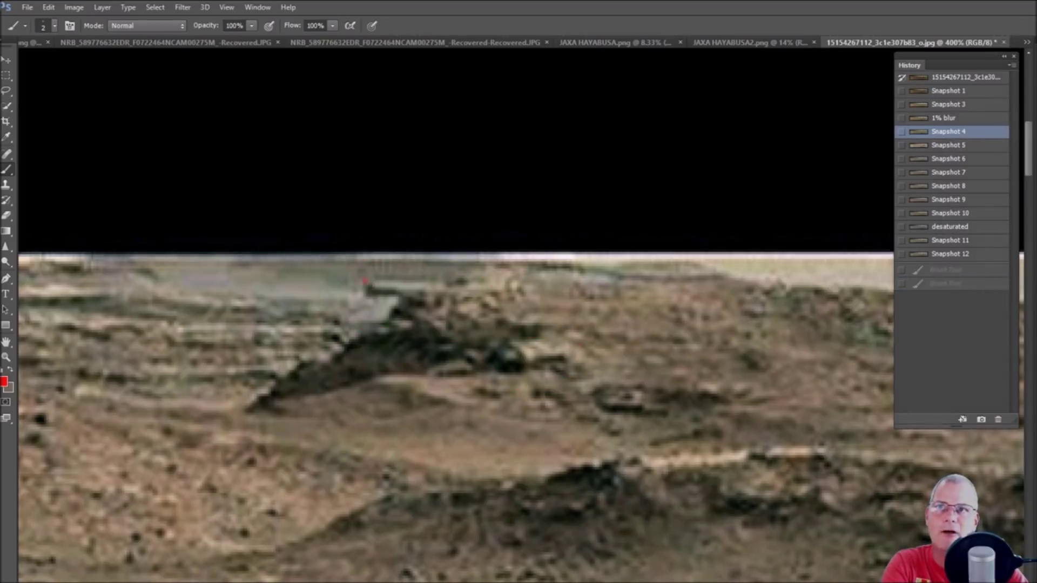
pyautogui.moveTo(368, 293)
pyautogui.mouseDown()
pyautogui.moveTo(394, 292)
pyautogui.moveTo(397, 310)
pyautogui.mouseUp()
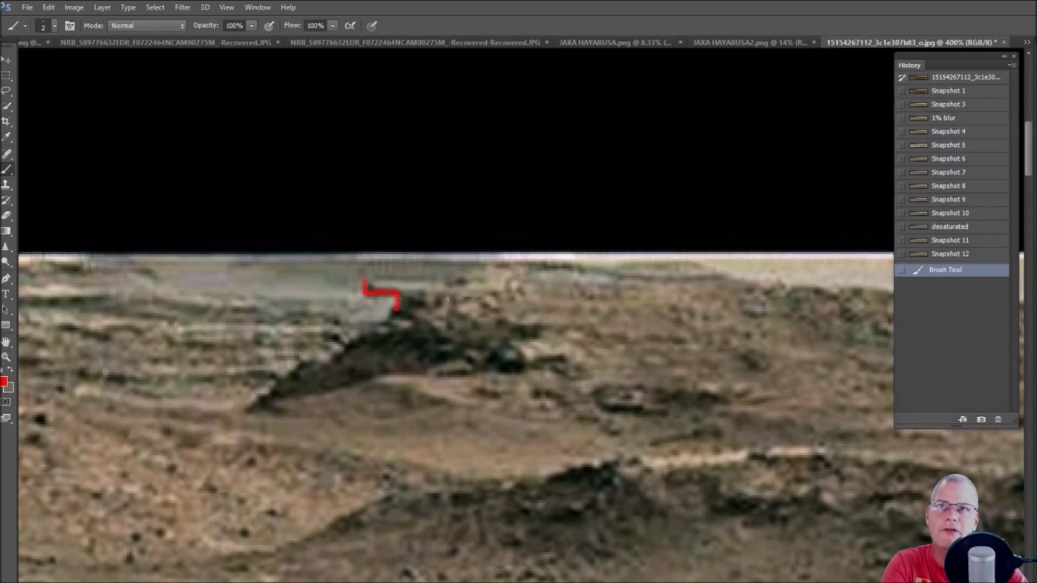
pyautogui.moveTo(448, 325)
pyautogui.mouseDown()
pyautogui.moveTo(447, 335)
pyautogui.moveTo(446, 318)
pyautogui.moveTo(419, 315)
pyautogui.moveTo(400, 338)
pyautogui.moveTo(419, 295)
pyautogui.moveTo(388, 281)
pyautogui.moveTo(453, 291)
pyautogui.mouseUp()
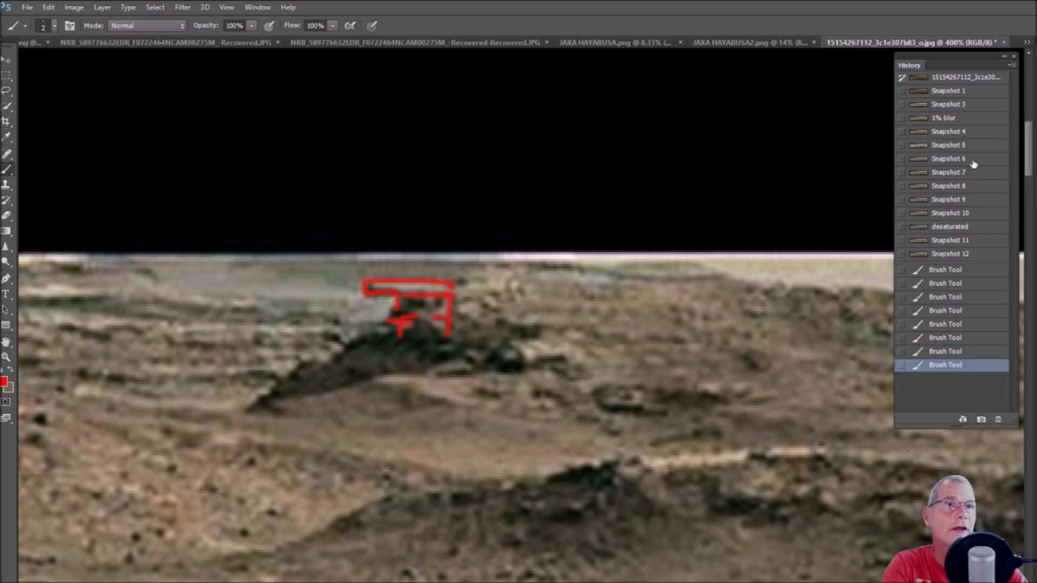
# - Restore the 1% blur snapshot and circle the dark rocks to the right of the outcrop in red
pyautogui.click(951, 118)
pyautogui.moveTo(539, 318)
pyautogui.mouseDown()
pyautogui.moveTo(450, 367)
pyautogui.moveTo(556, 399)
pyautogui.moveTo(606, 350)
pyautogui.moveTo(577, 312)
pyautogui.moveTo(542, 309)
pyautogui.mouseUp()
pyautogui.hotkey('ctrl', '+')
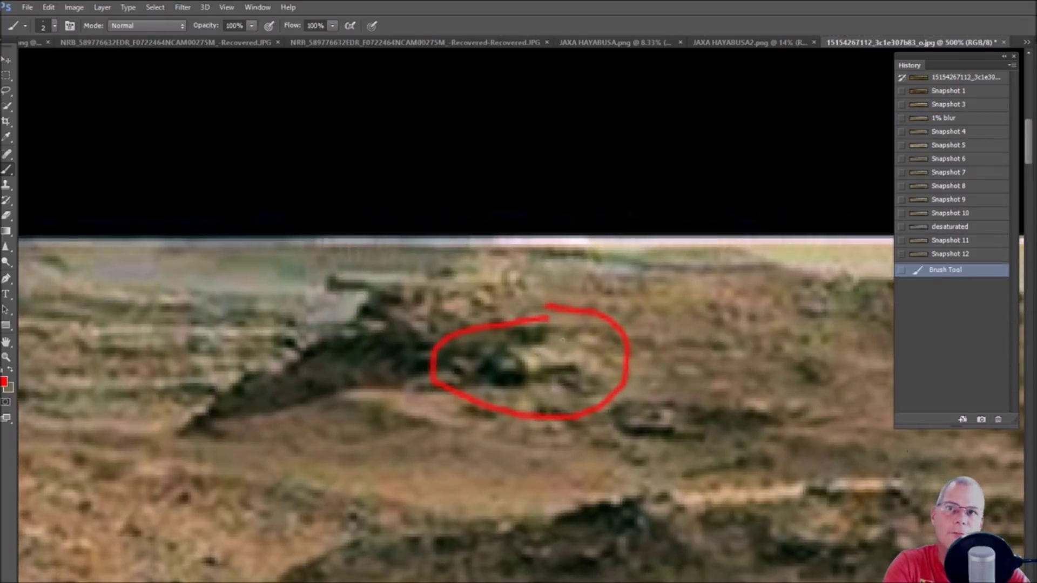
pyautogui.hotkey('ctrl', '-')
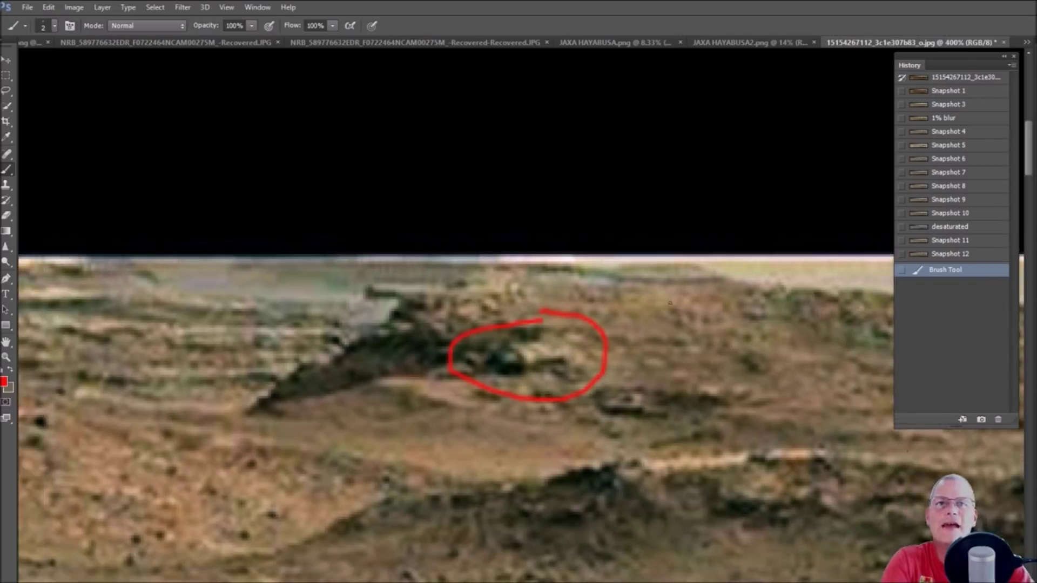
# - Restore Snapshot 3 and circle the small object on the slope and the horizon outcrop in red
pyautogui.click(970, 106)
pyautogui.moveTo(599, 372); pyautogui.dragTo(573, 416)
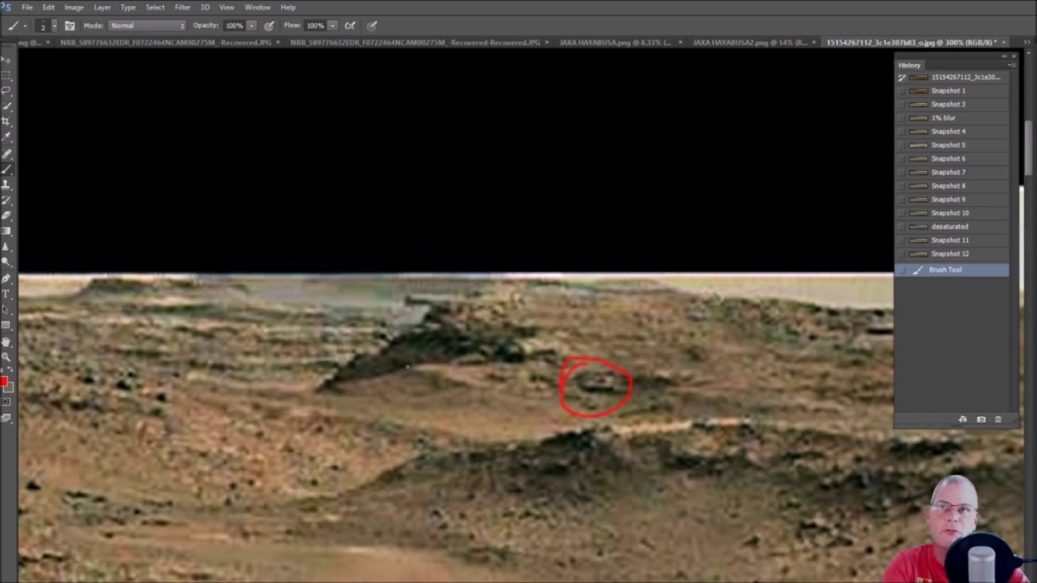
pyautogui.hotkey('ctrl', '-')
pyautogui.moveTo(419, 280)
pyautogui.mouseDown()
pyautogui.moveTo(391, 302)
pyautogui.moveTo(422, 320)
pyautogui.moveTo(471, 316)
pyautogui.moveTo(473, 288)
pyautogui.moveTo(404, 284)
pyautogui.mouseUp()
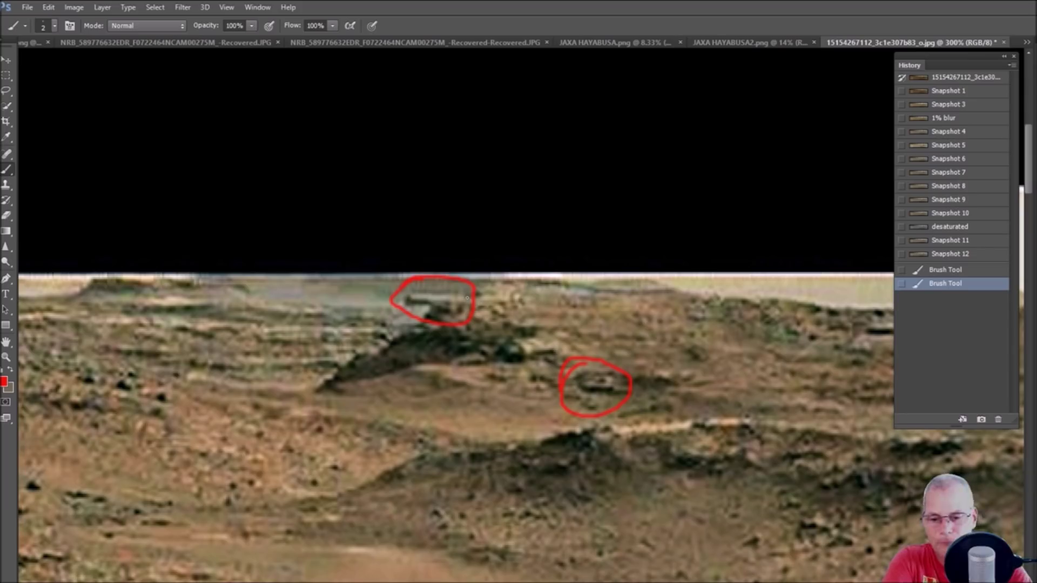
# - Compare the outcrop in Snapshot 4, Snapshot 11, the desaturated snapshot and Snapshot 12, finishing on Snapshot 10
pyautogui.click(986, 134)
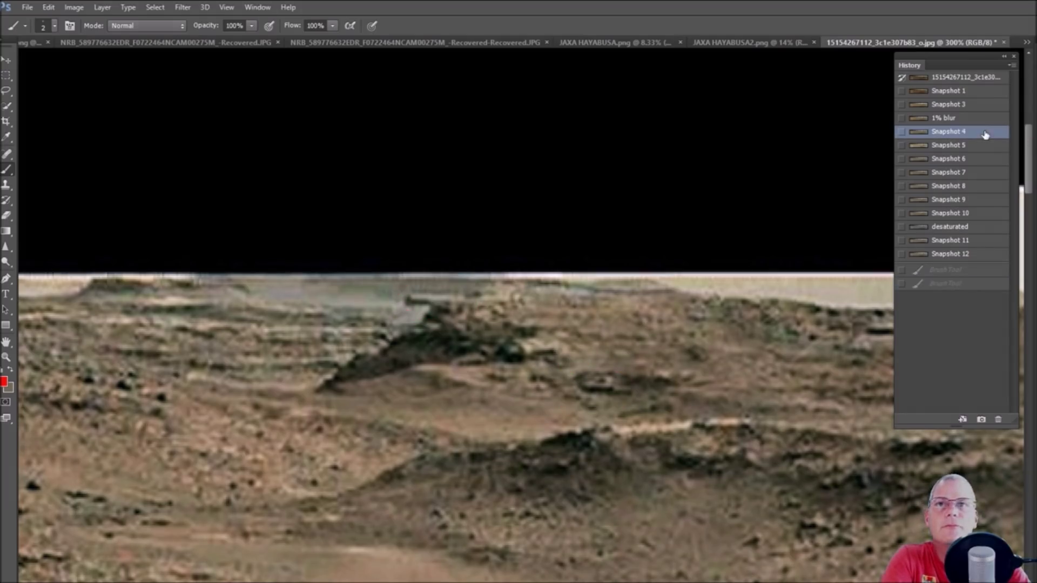
pyautogui.hotkey('ctrl', '-')
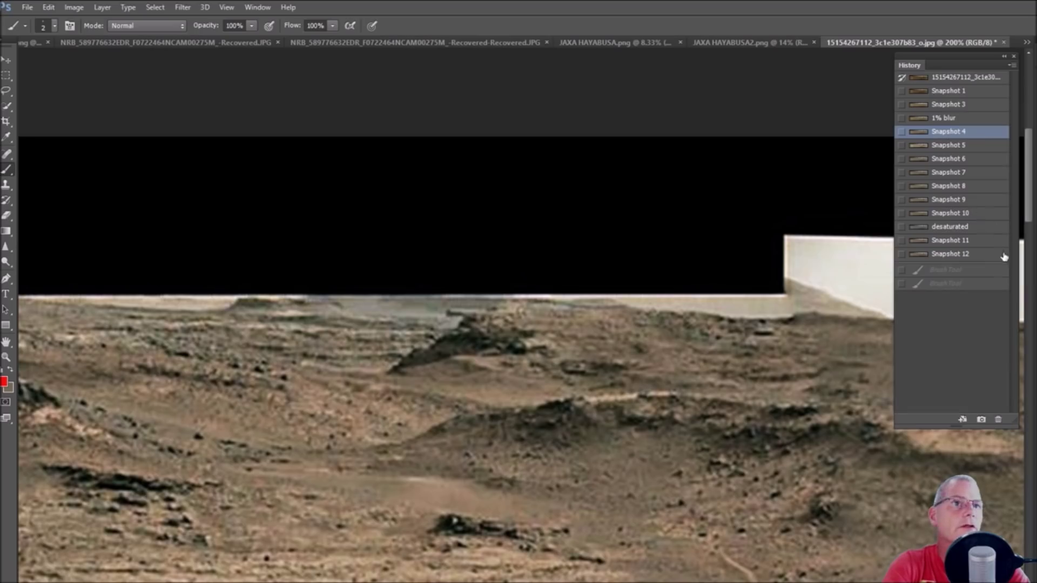
pyautogui.click(992, 239)
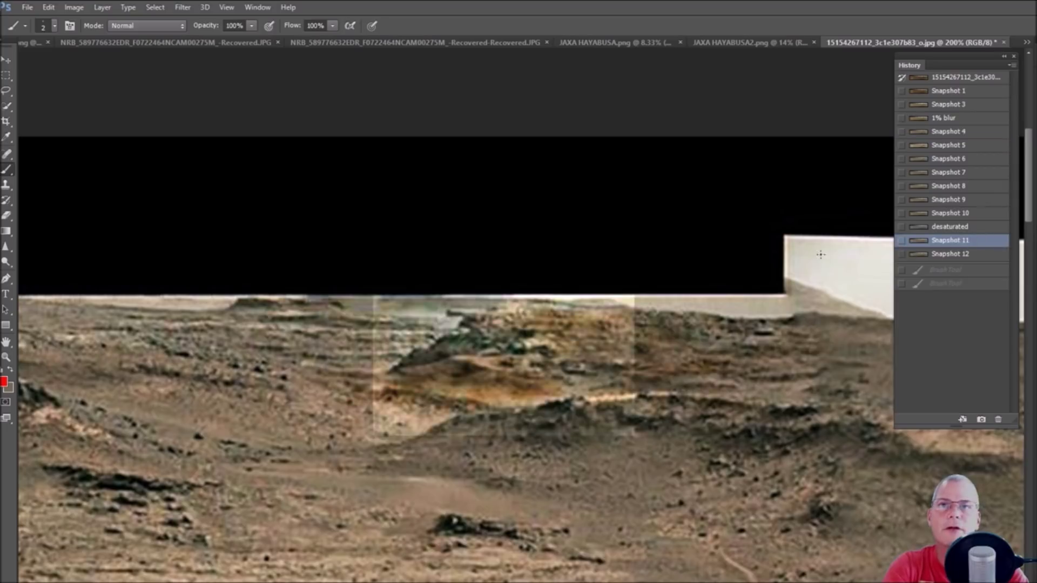
pyautogui.hotkey('ctrl', '+')
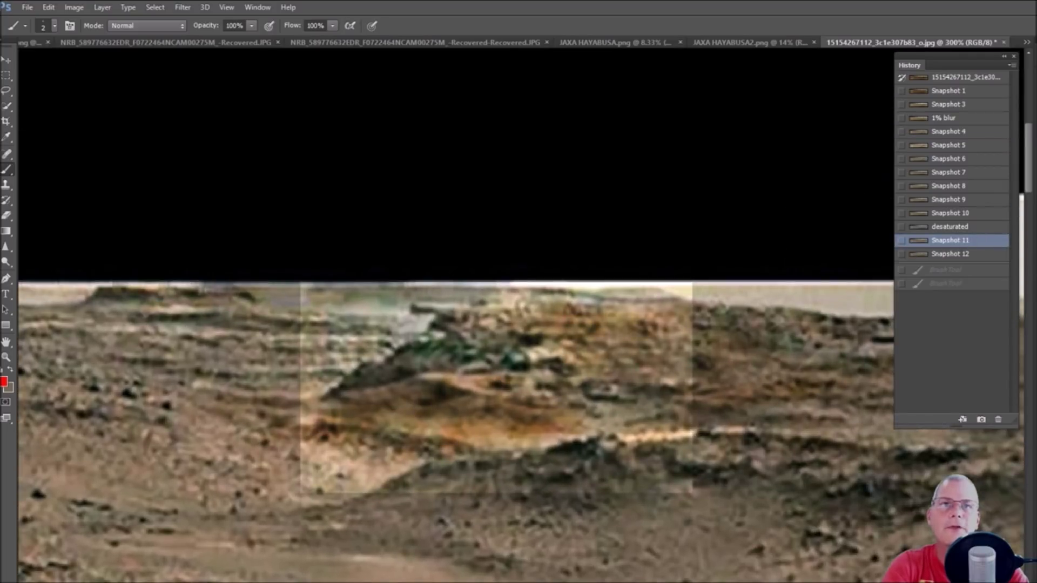
pyautogui.click(980, 228)
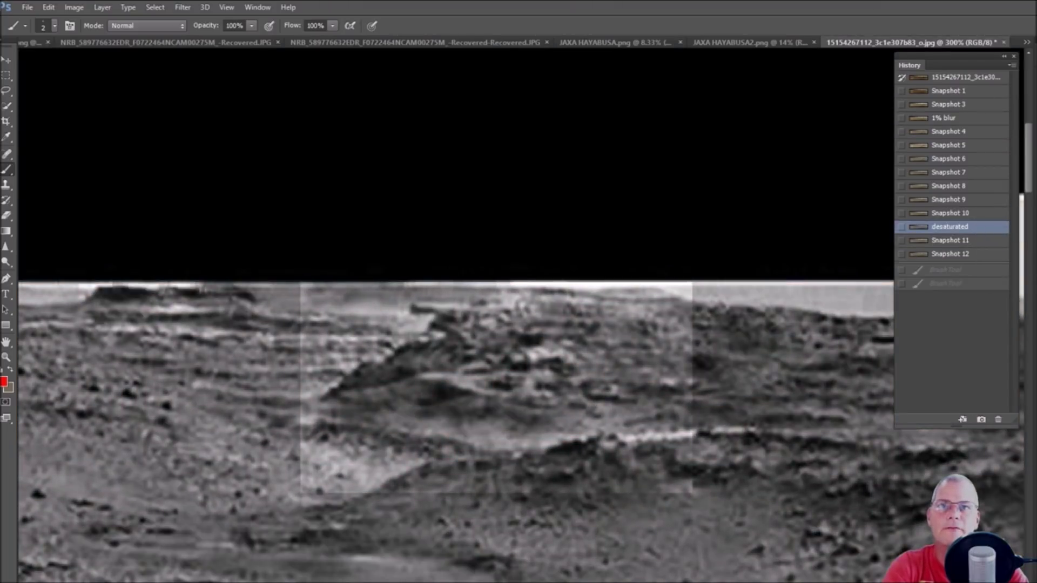
pyautogui.click(938, 256)
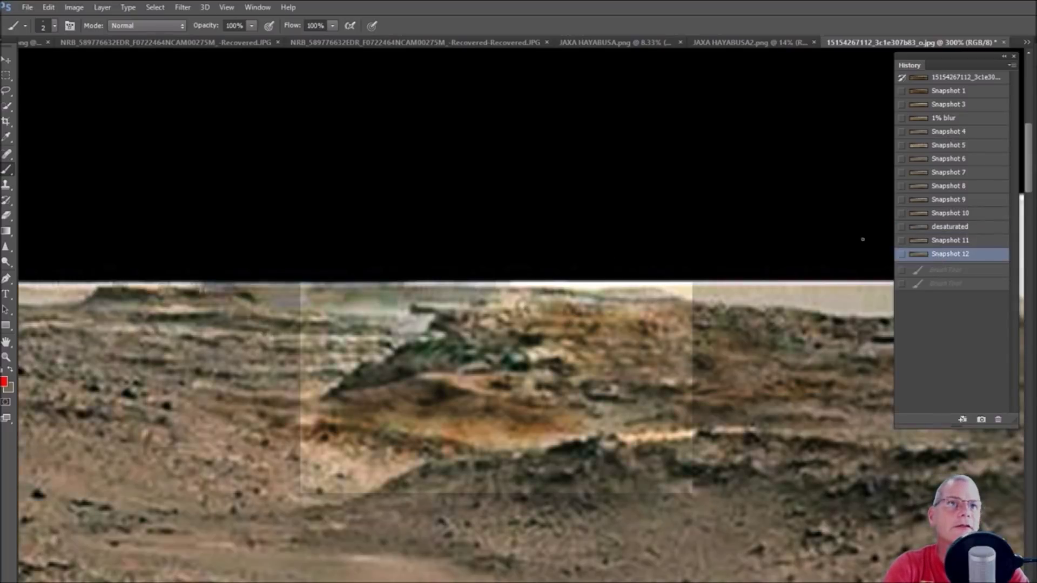
pyautogui.click(955, 216)
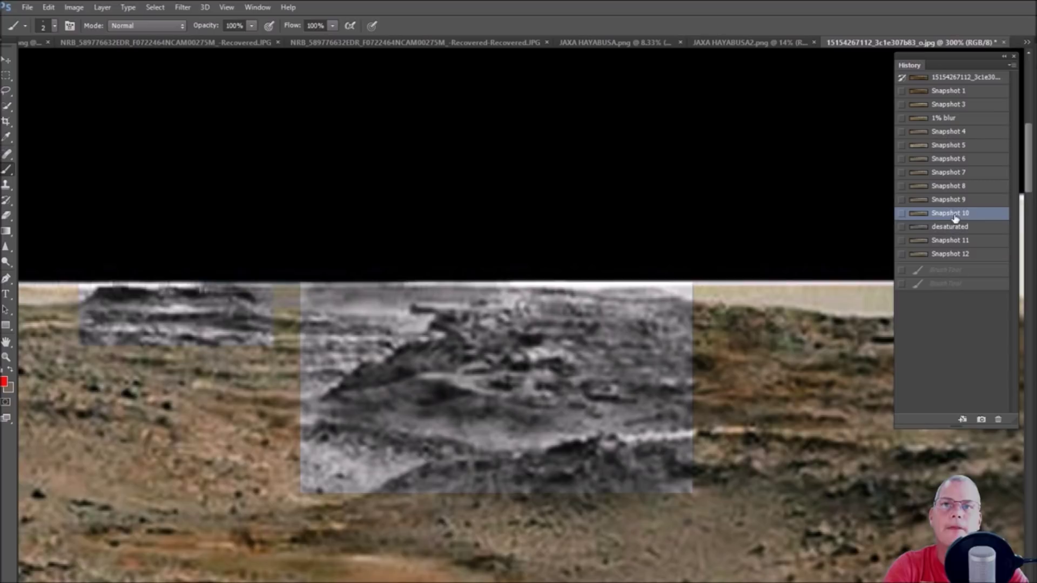
pyautogui.scroll(-1, 570, 469)
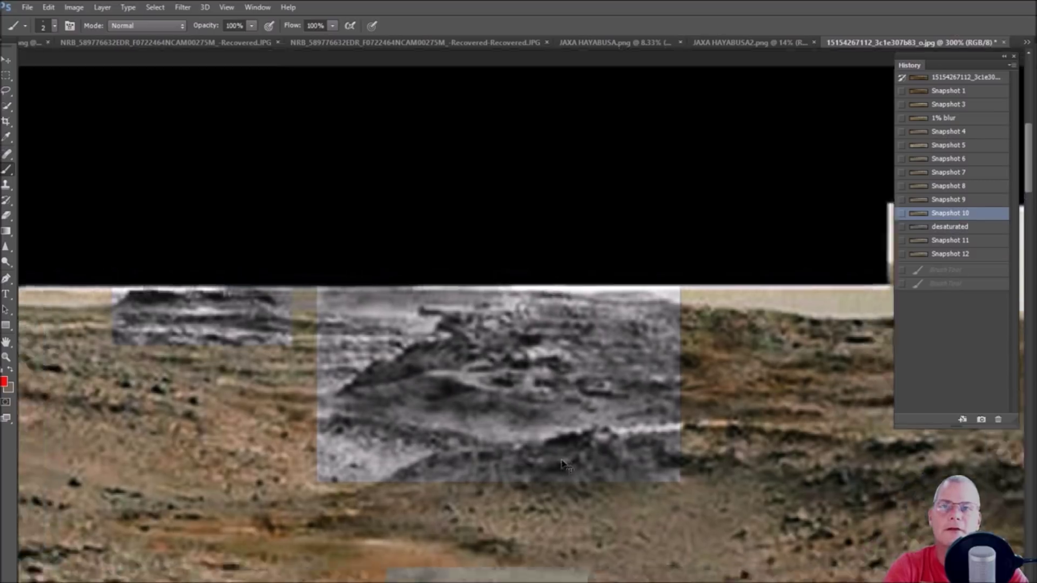
# - Restore Snapshot 1 and mark a row of five red dots just below the small distant hill on the horizon
pyautogui.scroll(1, 562, 443)
pyautogui.click(982, 90)
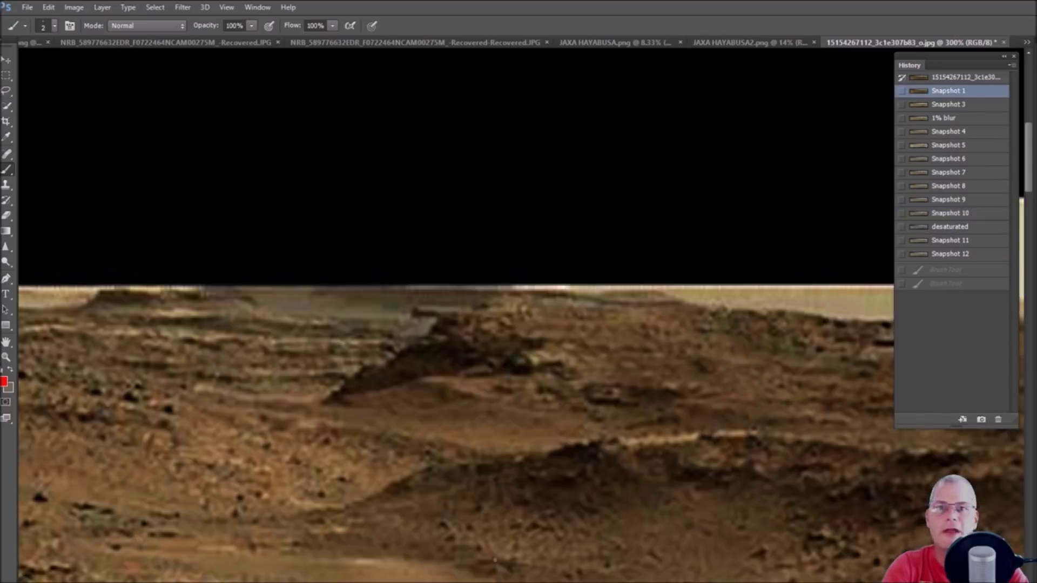
pyautogui.hscroll(-10, 521, 432)
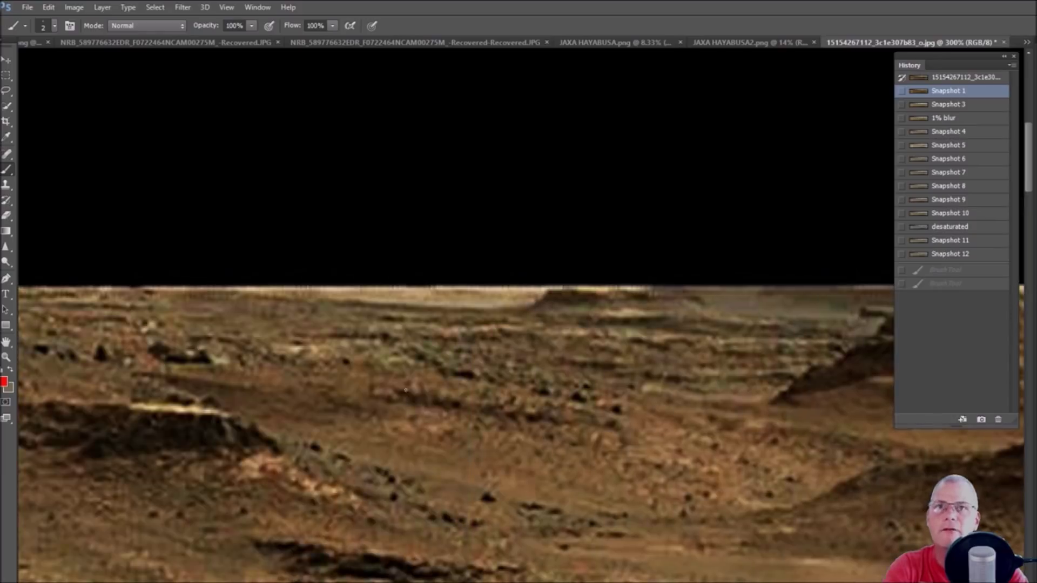
pyautogui.click(602, 321)
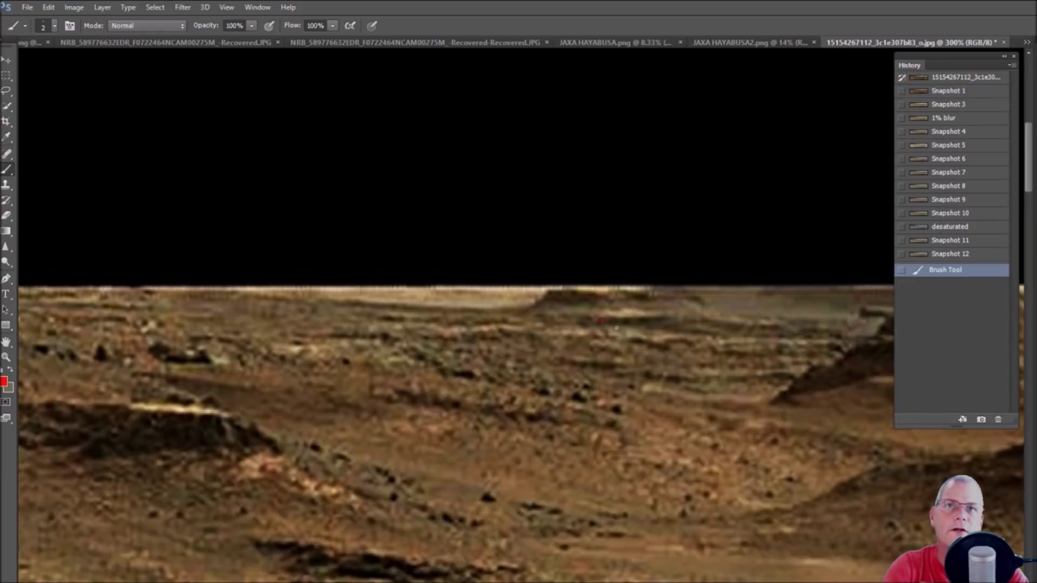
pyautogui.click(615, 322)
pyautogui.click(628, 324)
pyautogui.click(644, 322)
pyautogui.click(663, 322)
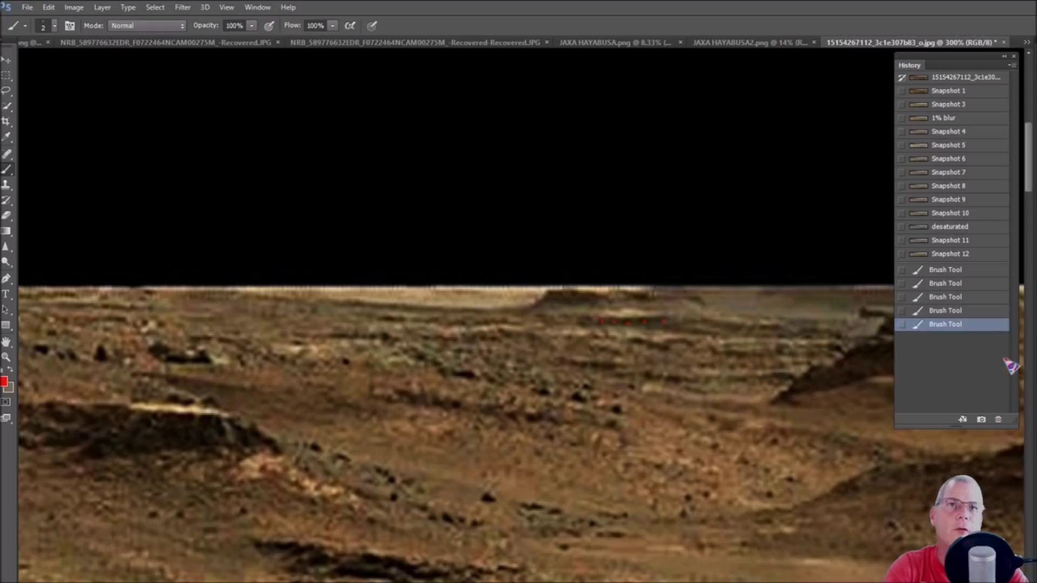
# - View Snapshot 12, then restore Snapshot 3 and circle the dark rock at the left end of the cluster below the outcrop in red
pyautogui.click(983, 258)
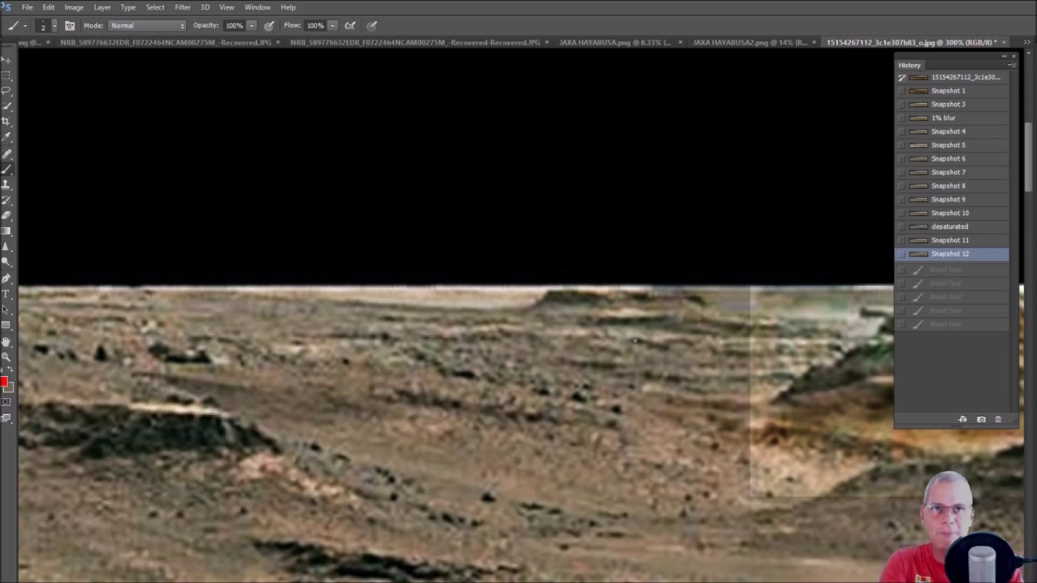
pyautogui.click(986, 105)
pyautogui.scroll(-1, 712, 231)
pyautogui.scroll(-3, 711, 231)
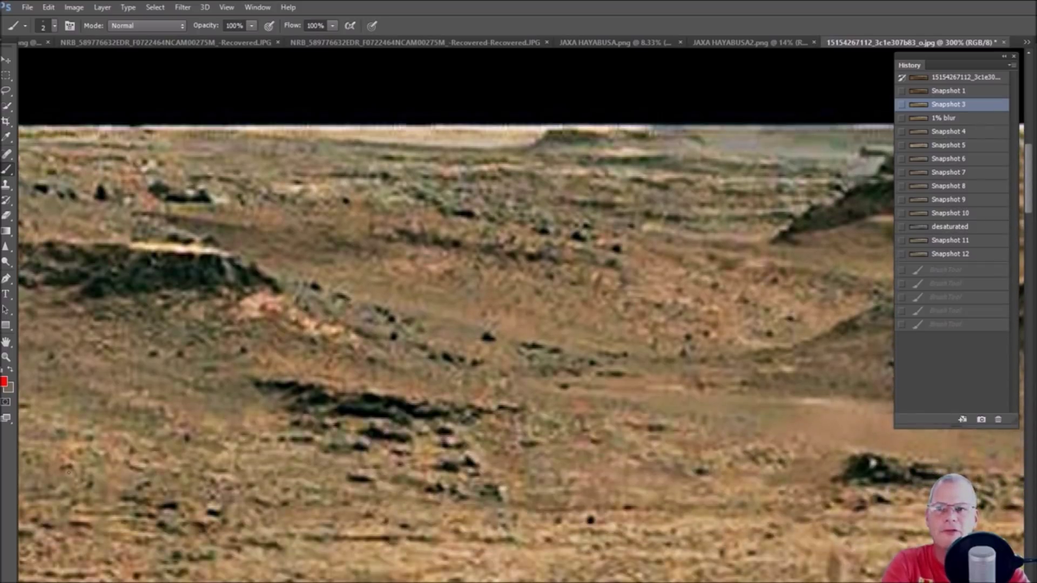
pyautogui.moveTo(414, 581); pyautogui.dragTo(487, 581)
pyautogui.hscroll(-6, 519, 313)
pyautogui.hscroll(2, 519, 314)
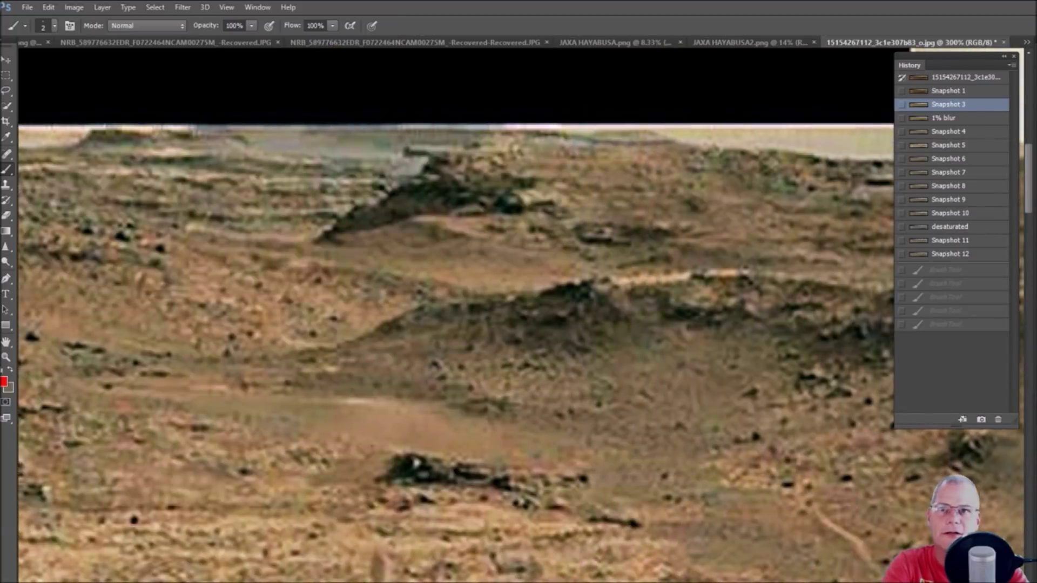
pyautogui.moveTo(387, 430); pyautogui.dragTo(405, 427)
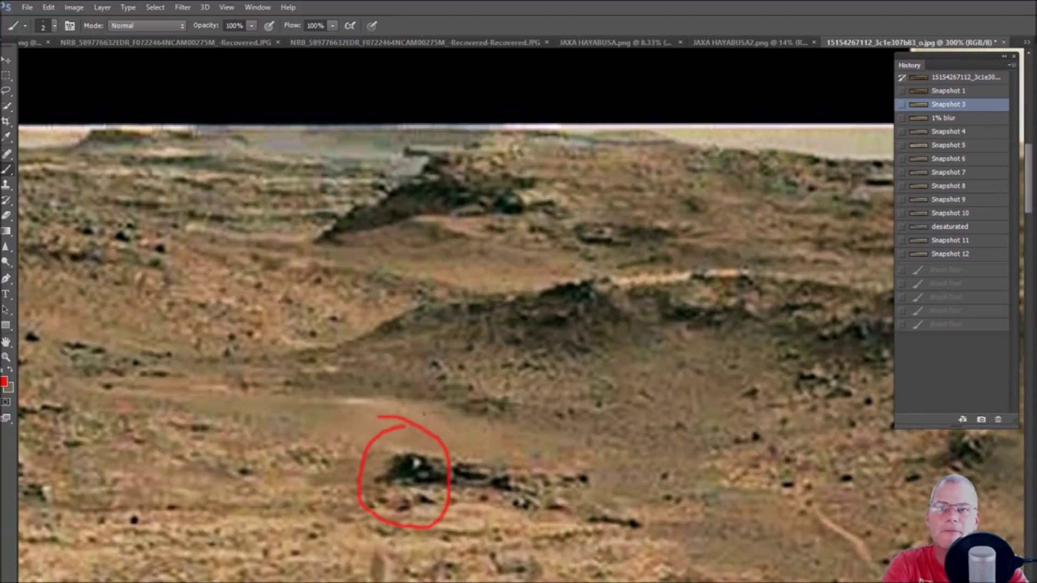
# - Compare the dark rock cluster in Snapshot 12 and Snapshot 11, finishing on Snapshot 10
pyautogui.click(954, 255)
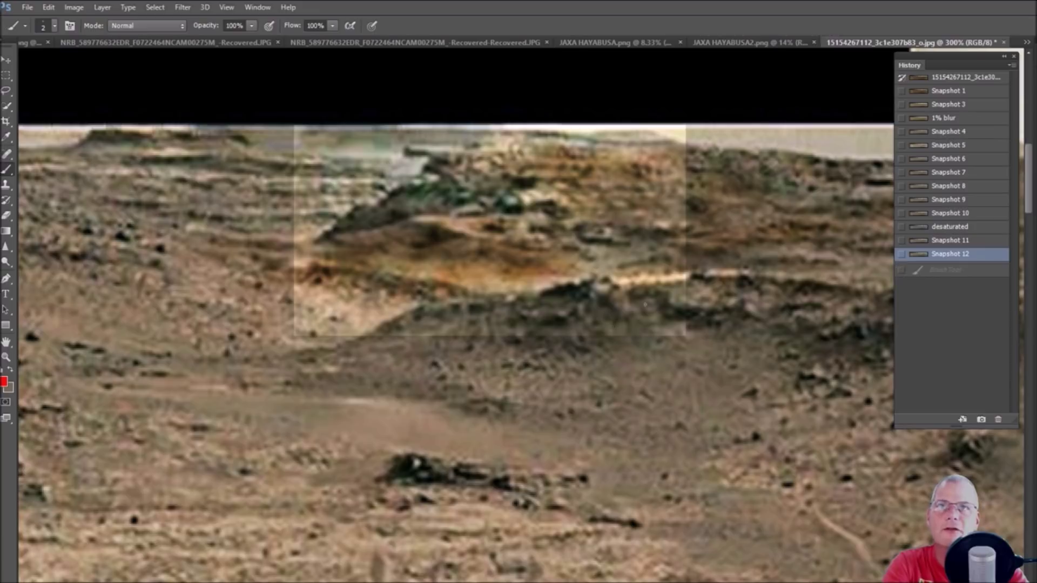
pyautogui.click(959, 242)
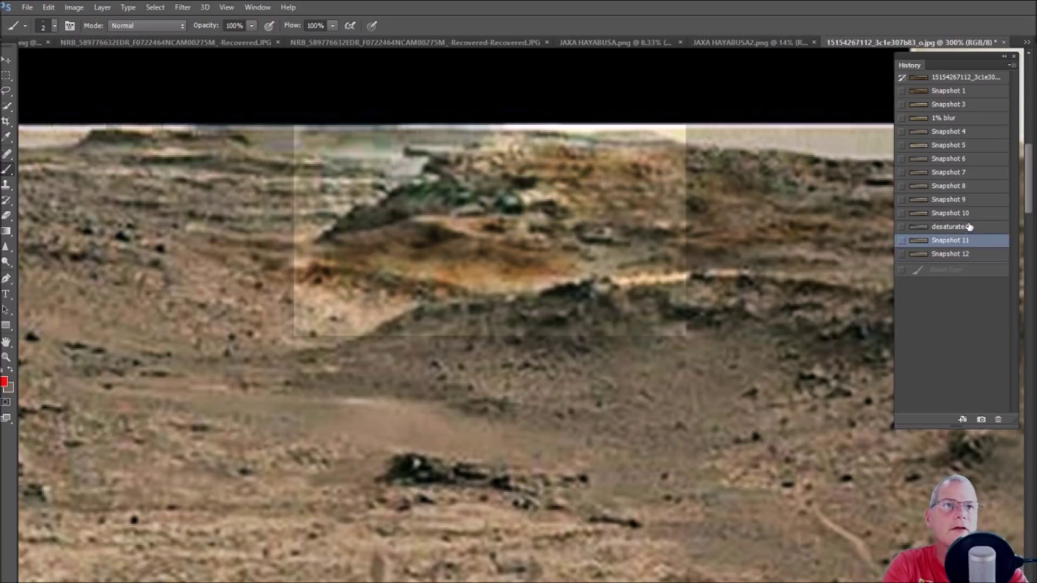
pyautogui.click(974, 215)
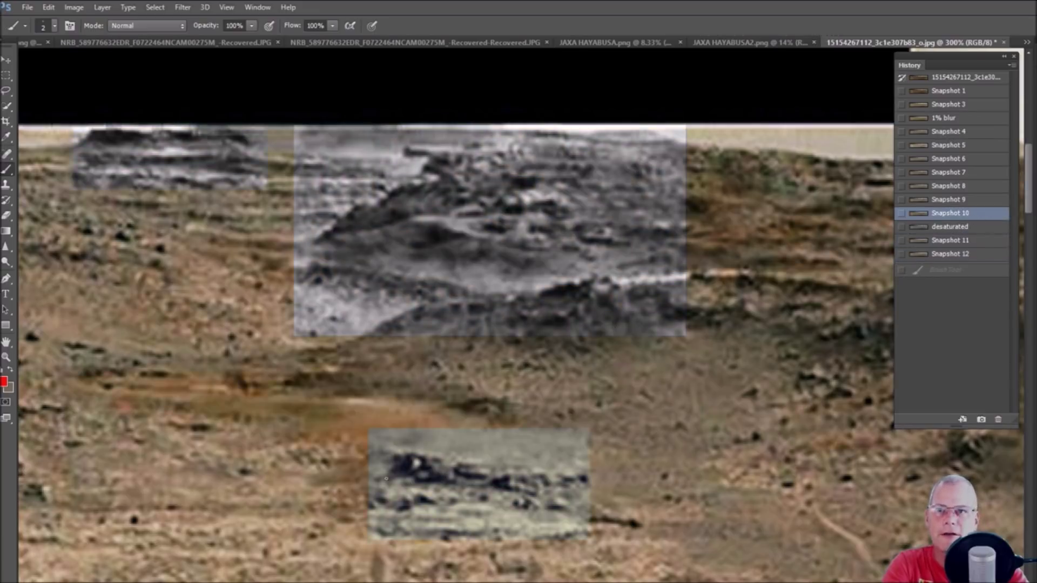
# - Trace the round, barrel-like object at the left end of the dark rock cluster inside the tinted rectangle with red brush strokes
pyautogui.hotkey('ctrl', '+')
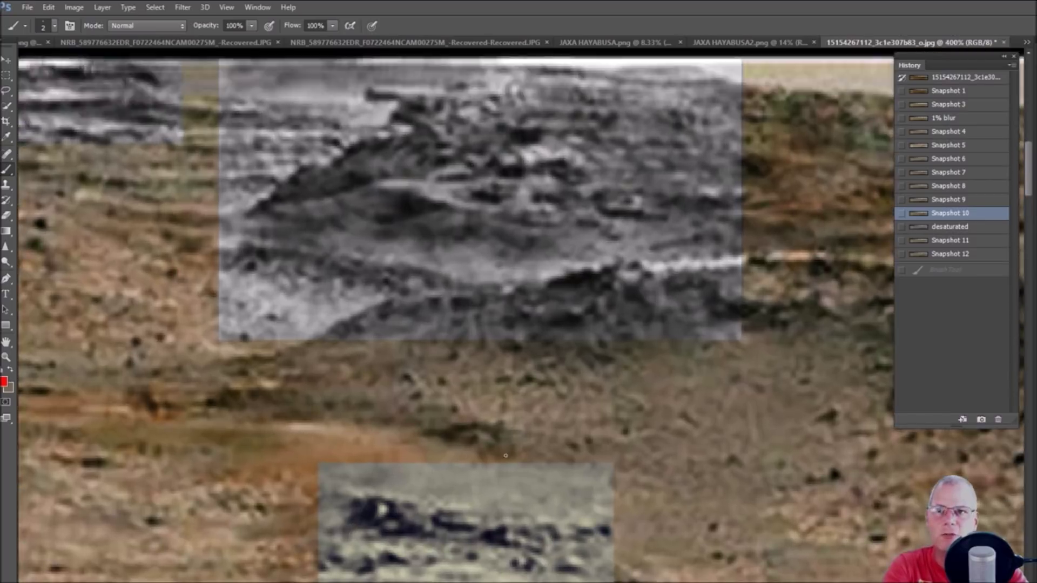
pyautogui.scroll(-3, 392, 475)
pyautogui.hotkey('ctrl', '+')
pyautogui.moveTo(342, 452)
pyautogui.mouseDown()
pyautogui.moveTo(322, 474)
pyautogui.moveTo(338, 477)
pyautogui.moveTo(329, 451)
pyautogui.moveTo(364, 457)
pyautogui.moveTo(328, 478)
pyautogui.moveTo(365, 462)
pyautogui.mouseUp()
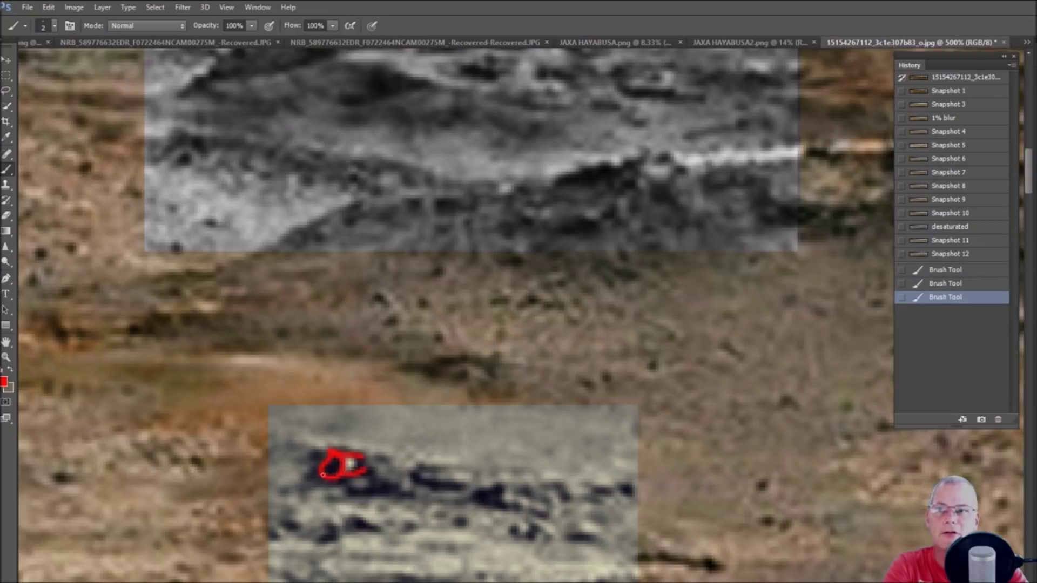
pyautogui.moveTo(332, 480)
pyautogui.mouseDown()
pyautogui.moveTo(365, 481)
pyautogui.moveTo(321, 458)
pyautogui.moveTo(320, 478)
pyautogui.moveTo(336, 477)
pyautogui.moveTo(322, 460)
pyautogui.moveTo(330, 476)
pyautogui.moveTo(333, 454)
pyautogui.moveTo(379, 452)
pyautogui.mouseUp()
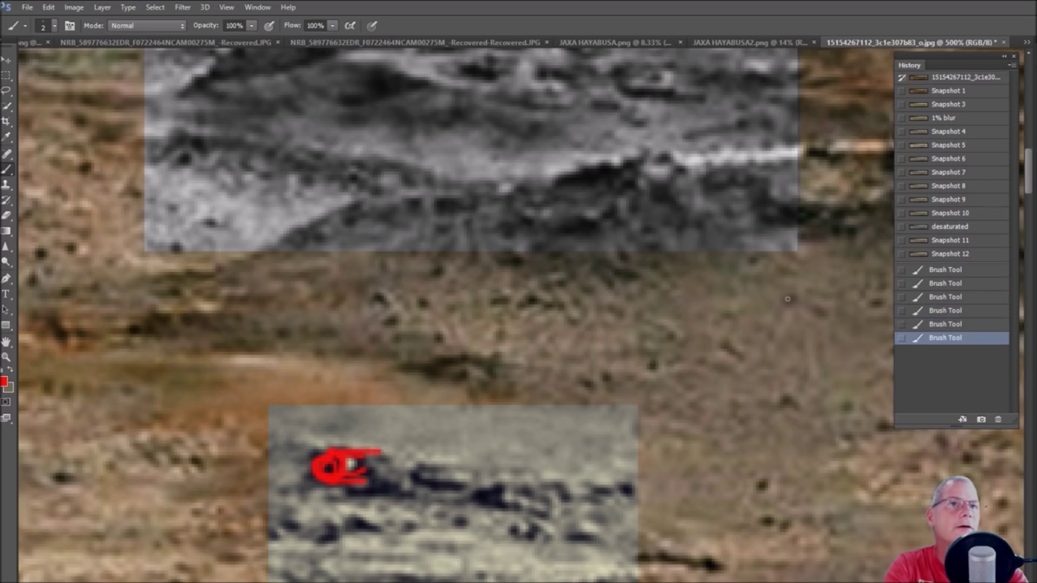
# - Restore Snapshot 10 and trace the cylindrical rock inside the grey oval near the mosaic's left edge with red brush strokes
pyautogui.click(950, 213)
pyautogui.hscroll(-8, 521, 334)
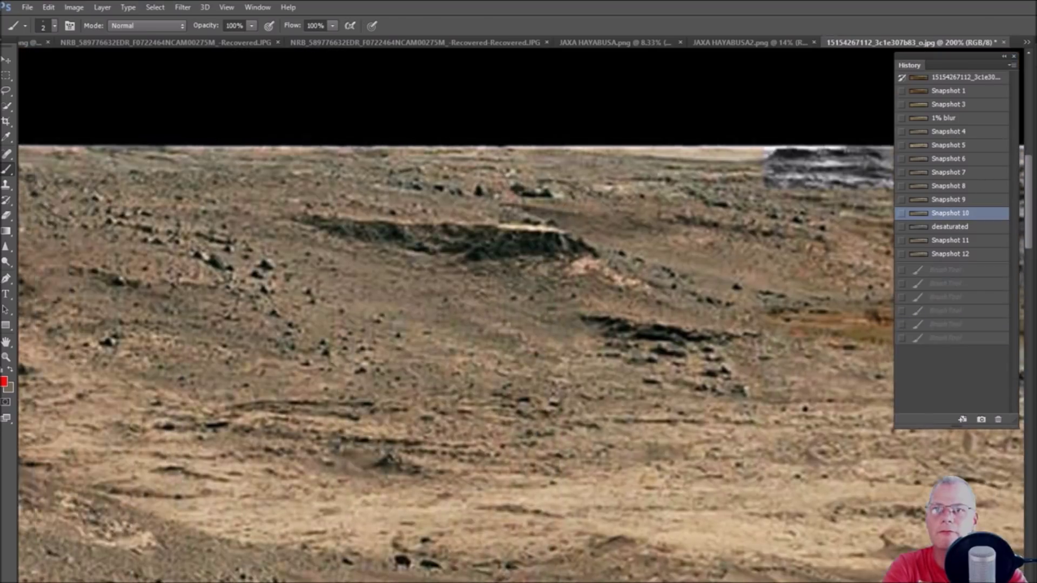
pyautogui.hscroll(2, 521, 334)
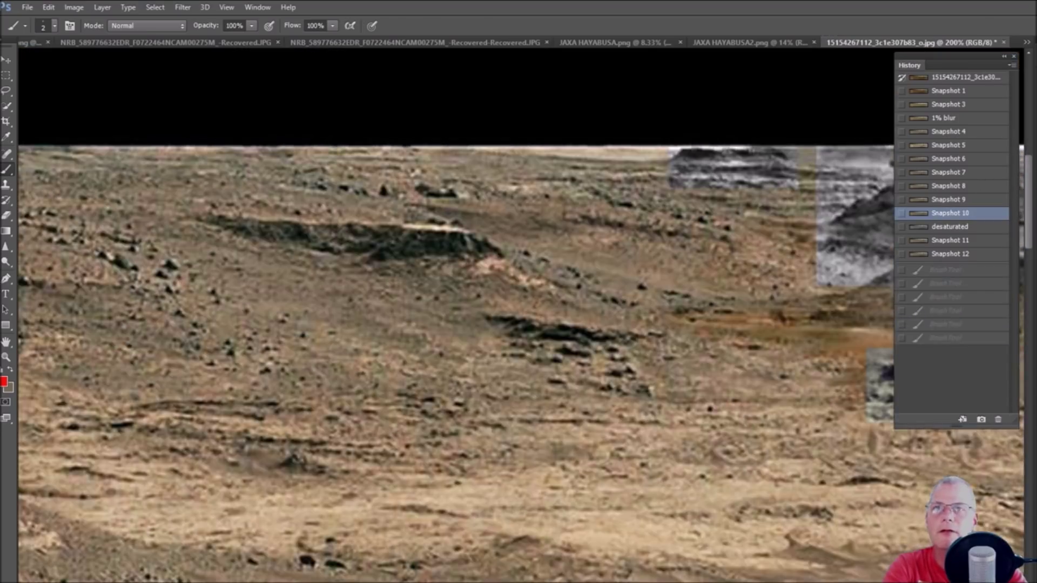
pyautogui.hotkey('ctrl', '-')
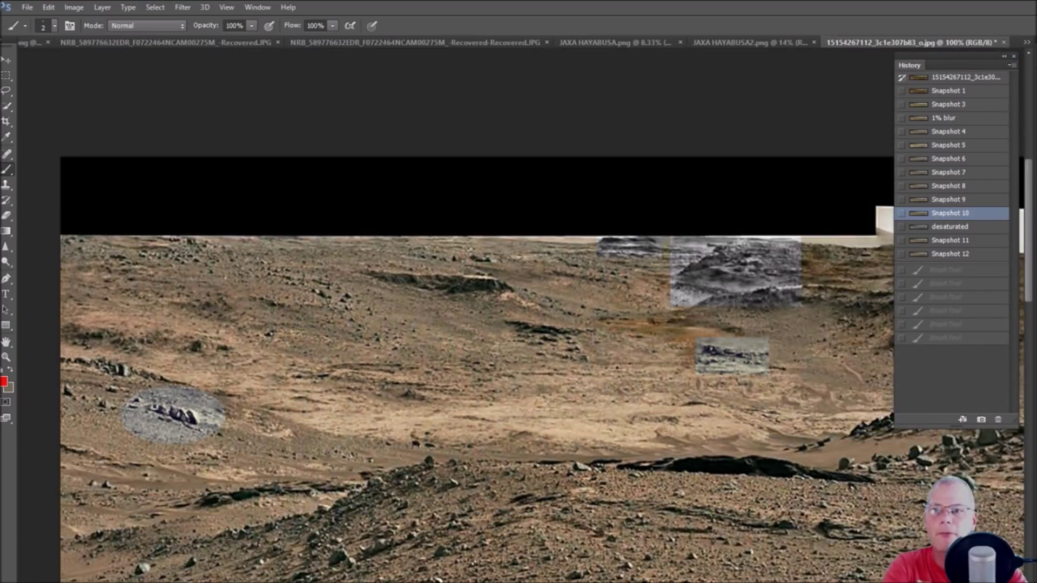
pyautogui.hscroll(-8, 349, 543)
pyautogui.hotkey('ctrl', '+')
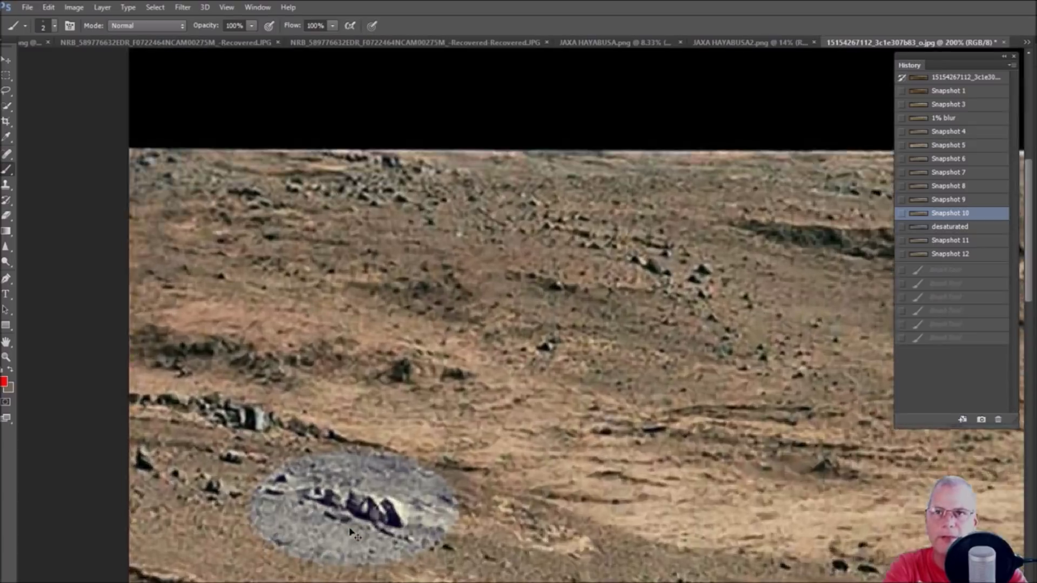
pyautogui.hotkey('ctrl', '+')
pyautogui.scroll(-5, 352, 535)
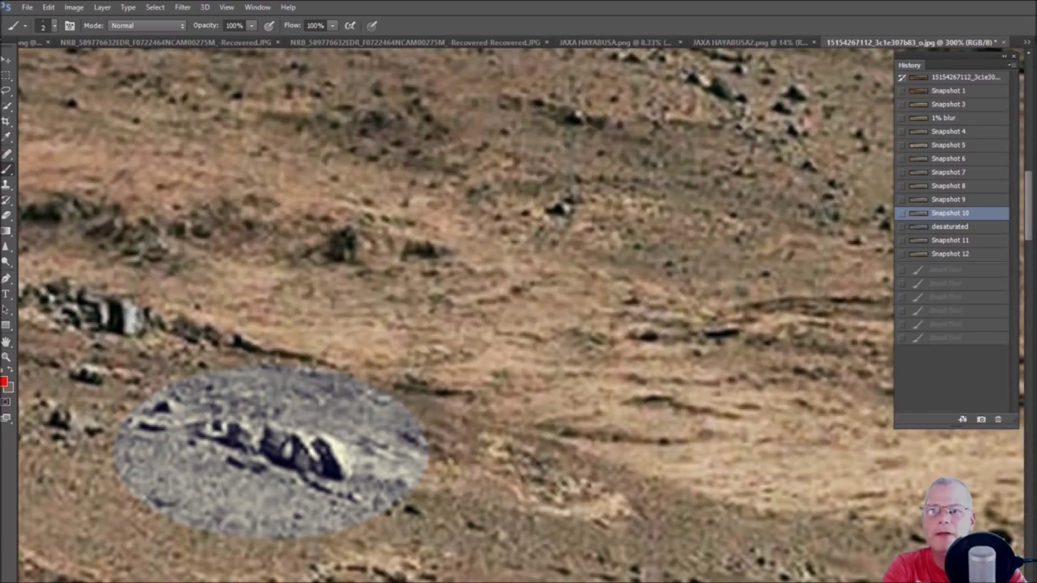
pyautogui.hscroll(-5, 518, 314)
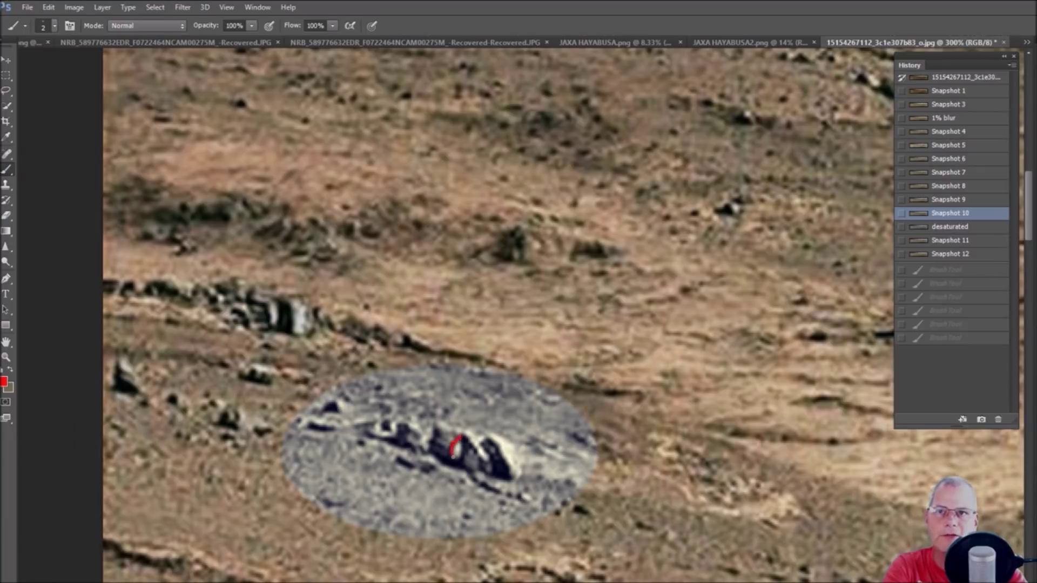
pyautogui.moveTo(451, 453); pyautogui.dragTo(456, 462)
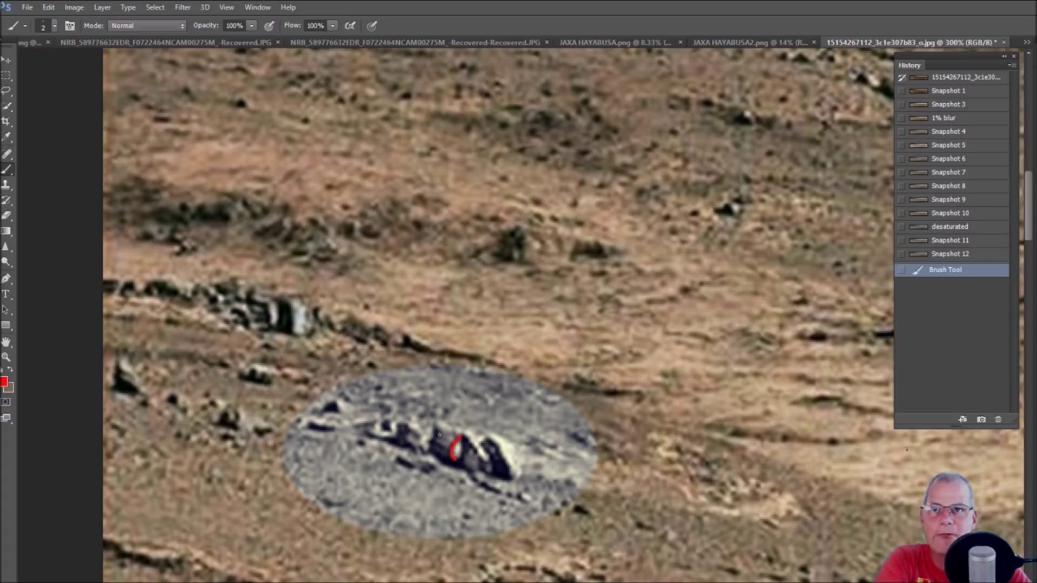
pyautogui.moveTo(429, 437)
pyautogui.mouseDown()
pyautogui.moveTo(426, 455)
pyautogui.moveTo(452, 443)
pyautogui.moveTo(428, 437)
pyautogui.moveTo(458, 435)
pyautogui.moveTo(453, 459)
pyautogui.mouseUp()
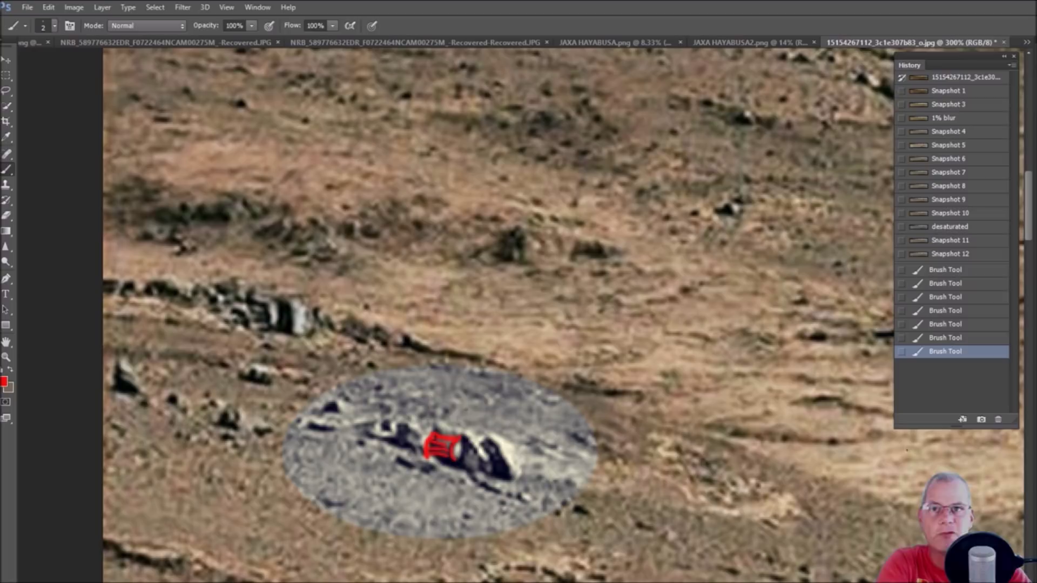
# - Compare the upright rocks in the desaturated snapshot and Snapshots 9, 11, 12, 5, 6, 7 and 8, finishing on Snapshot 10
pyautogui.click(992, 226)
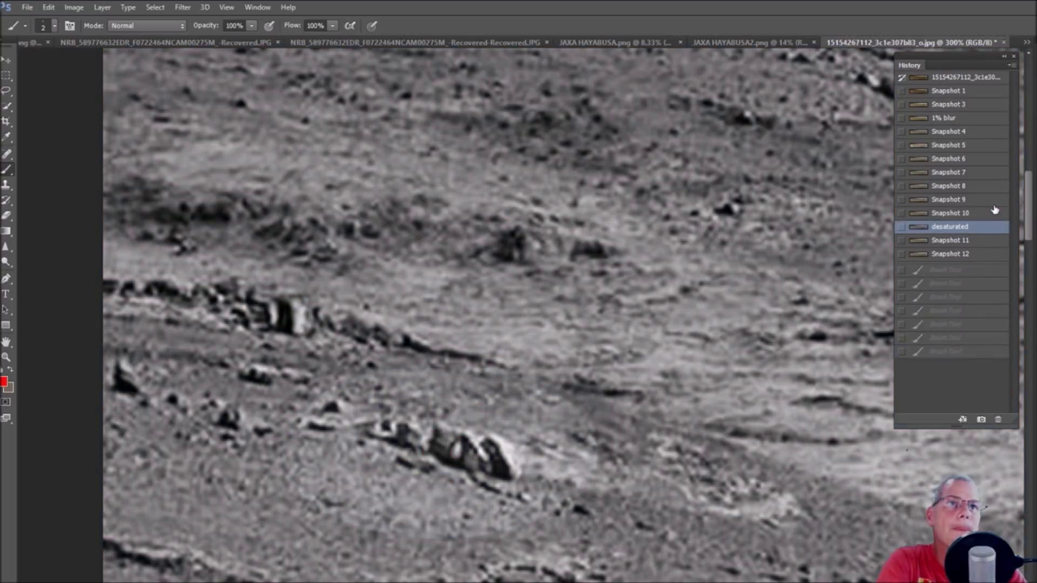
pyautogui.click(995, 204)
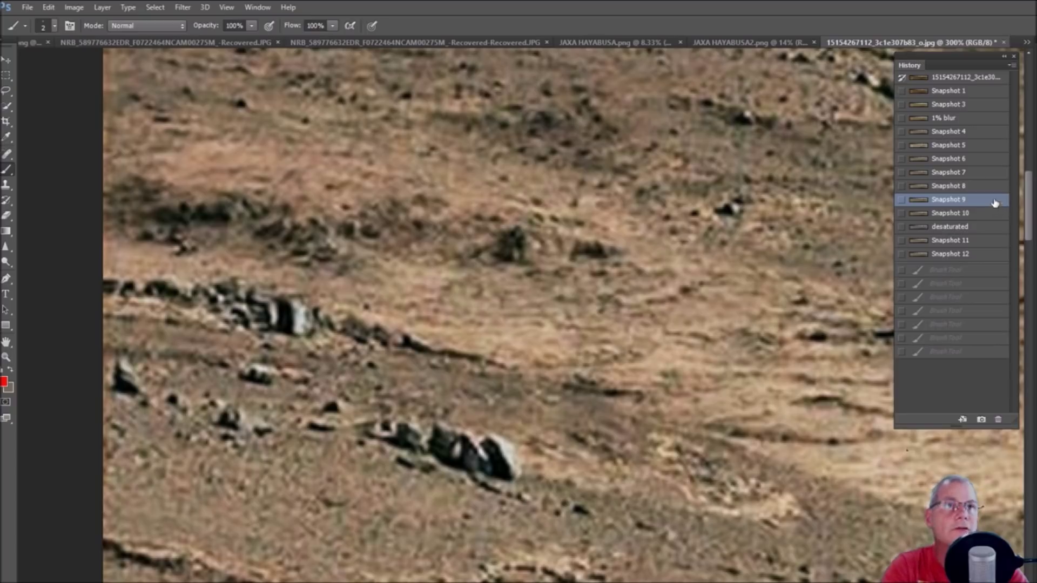
pyautogui.click(979, 241)
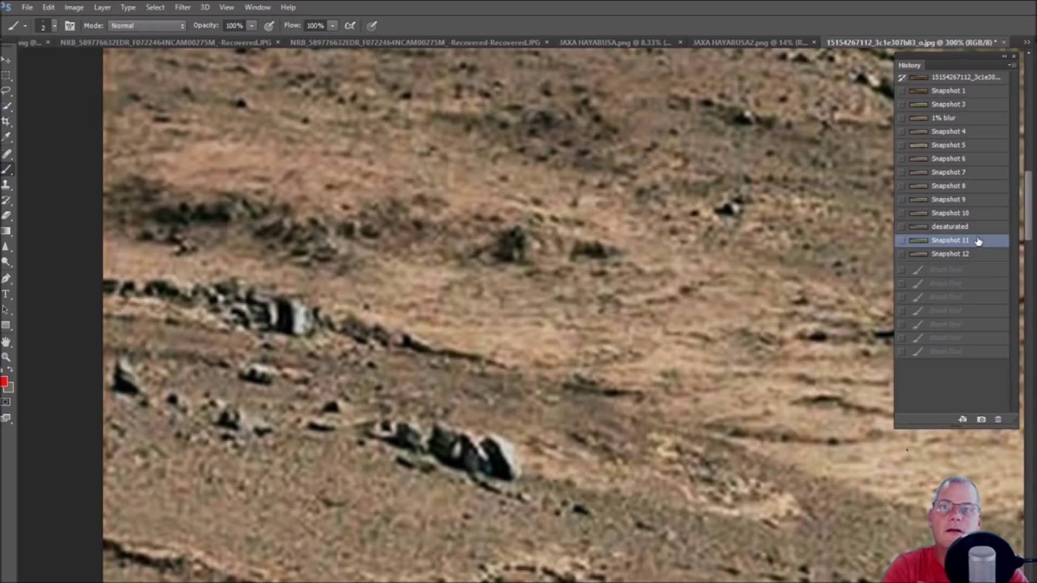
pyautogui.click(983, 253)
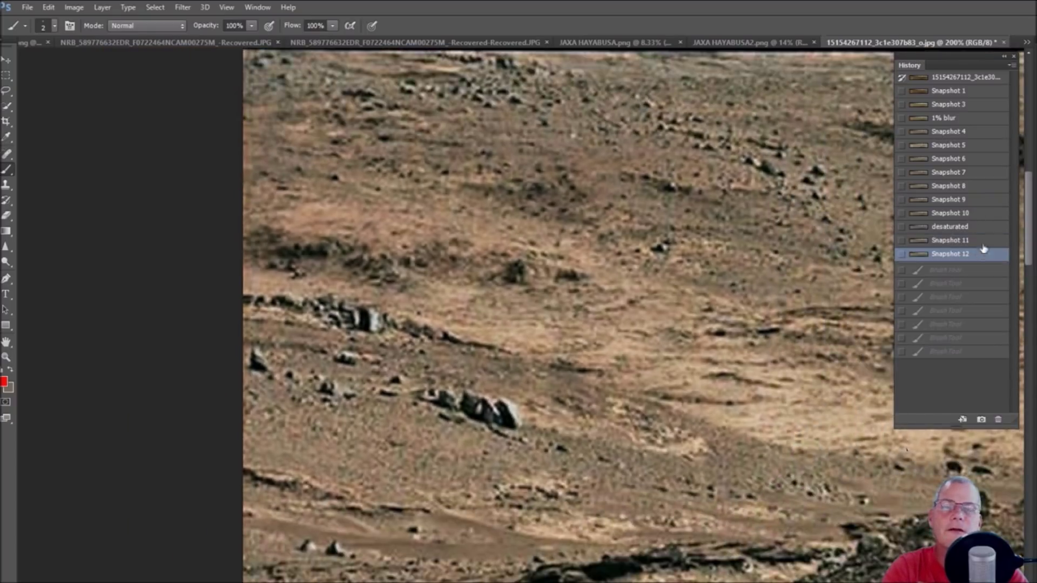
pyautogui.click(979, 146)
pyautogui.hotkey('ctrl', '+')
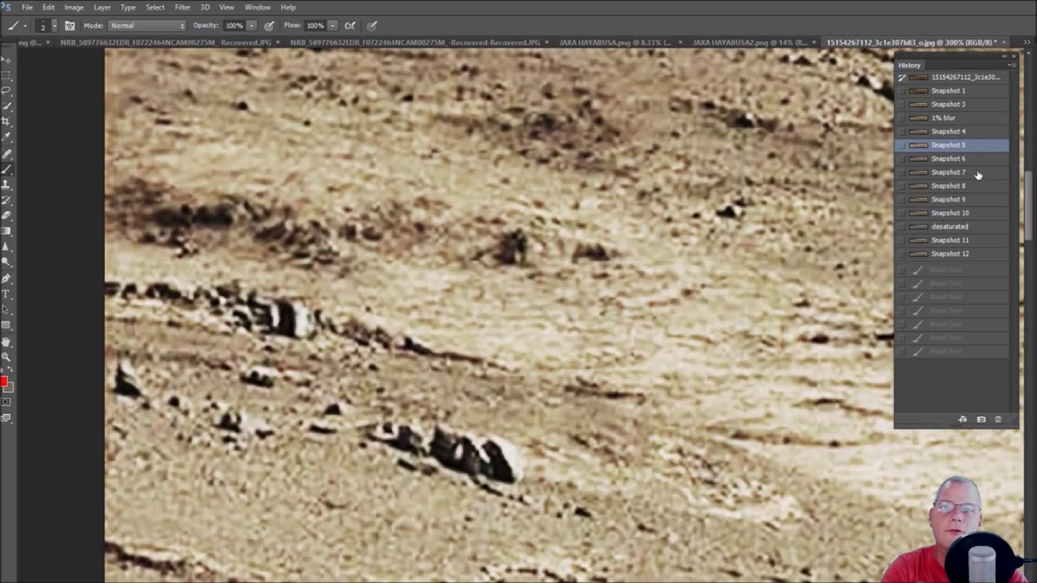
pyautogui.click(981, 159)
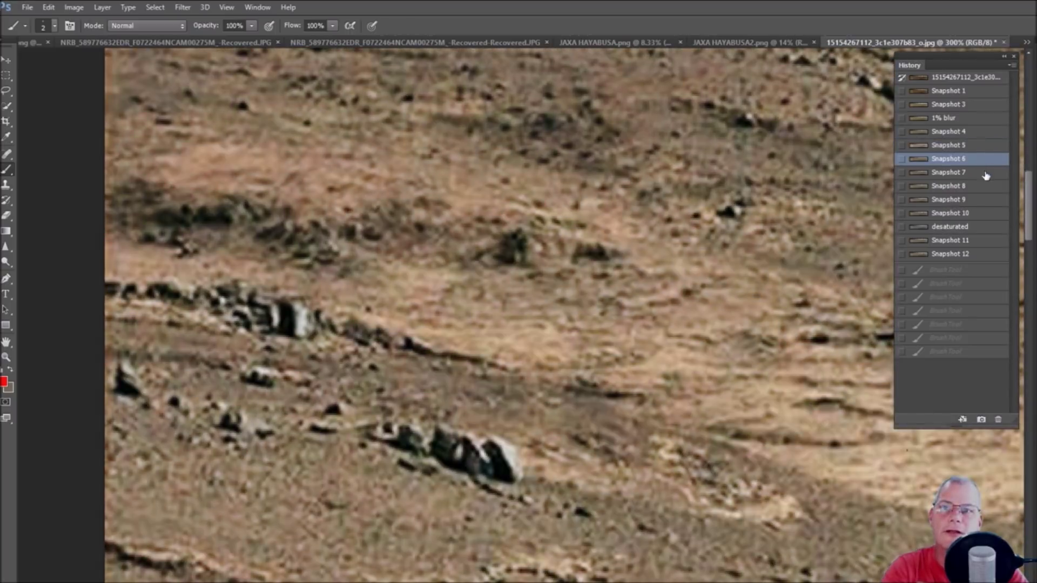
pyautogui.click(985, 173)
pyautogui.click(989, 186)
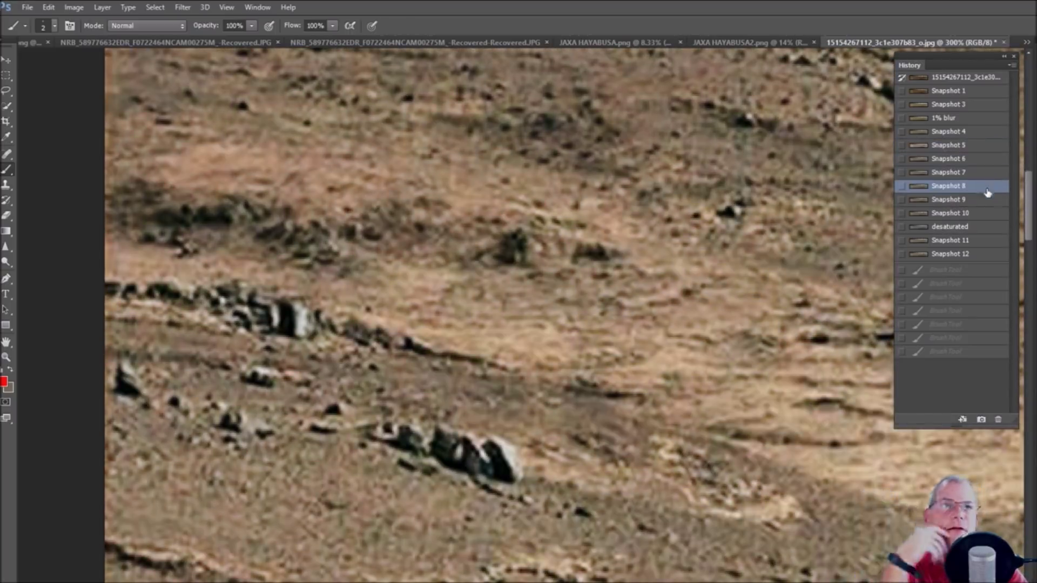
pyautogui.click(990, 240)
pyautogui.click(990, 255)
pyautogui.click(1001, 215)
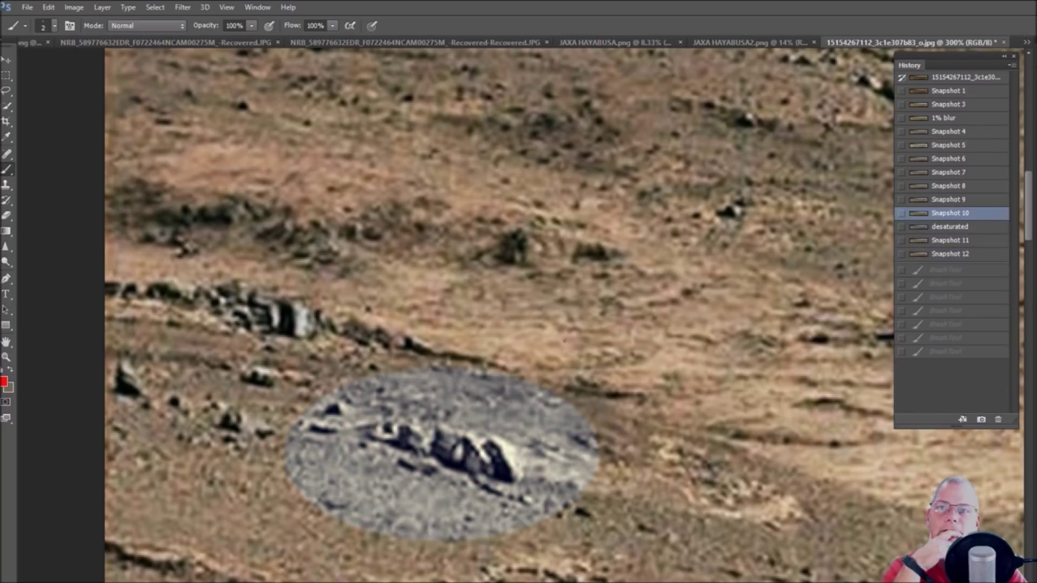
# - Examine the blue-tinted oval on the slope below the ridge, farther right in the mosaic, up close
pyautogui.scroll(-1, 535, 420)
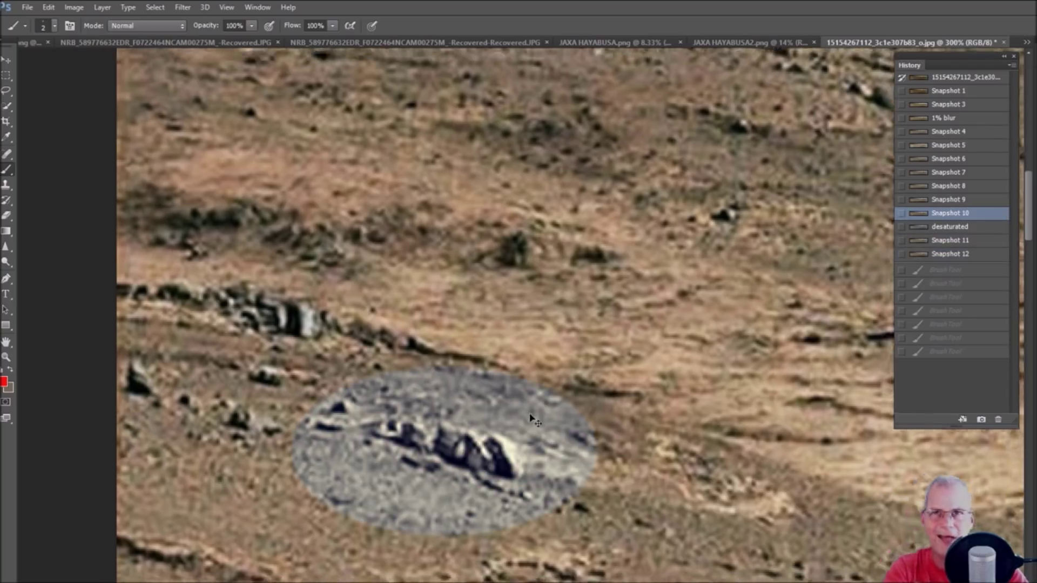
pyautogui.scroll(-3, 535, 420)
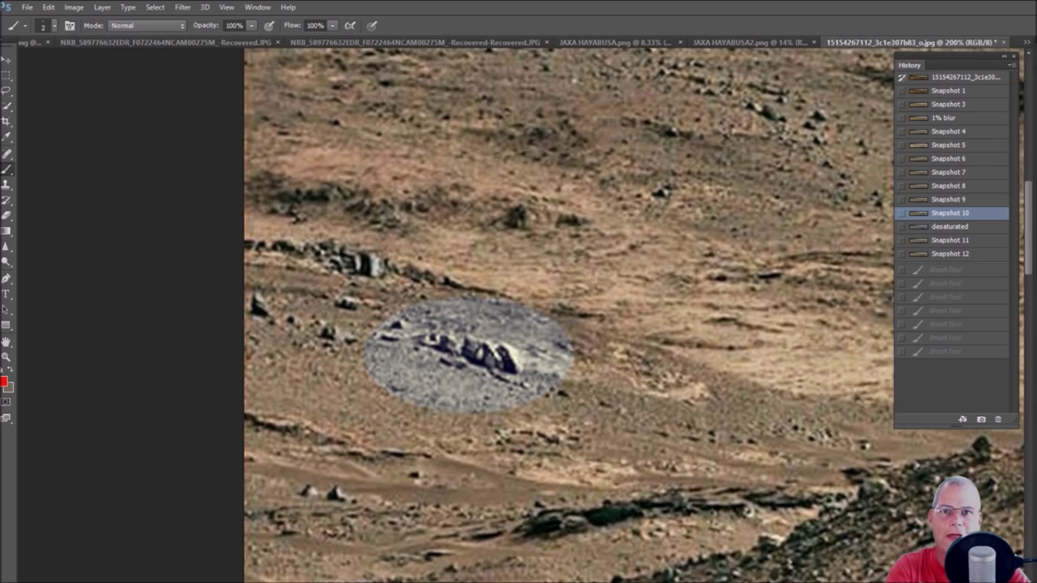
pyautogui.hscroll(4, 521, 315)
pyautogui.scroll(-1, 521, 315)
pyautogui.hscroll(10, 521, 315)
pyautogui.hscroll(3, 535, 420)
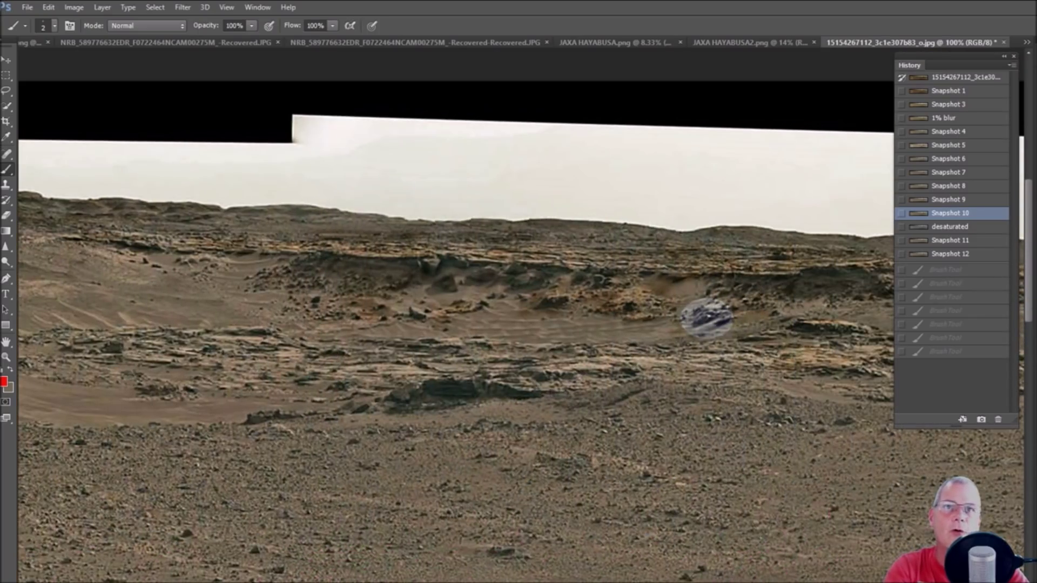
pyautogui.hscroll(5, 521, 315)
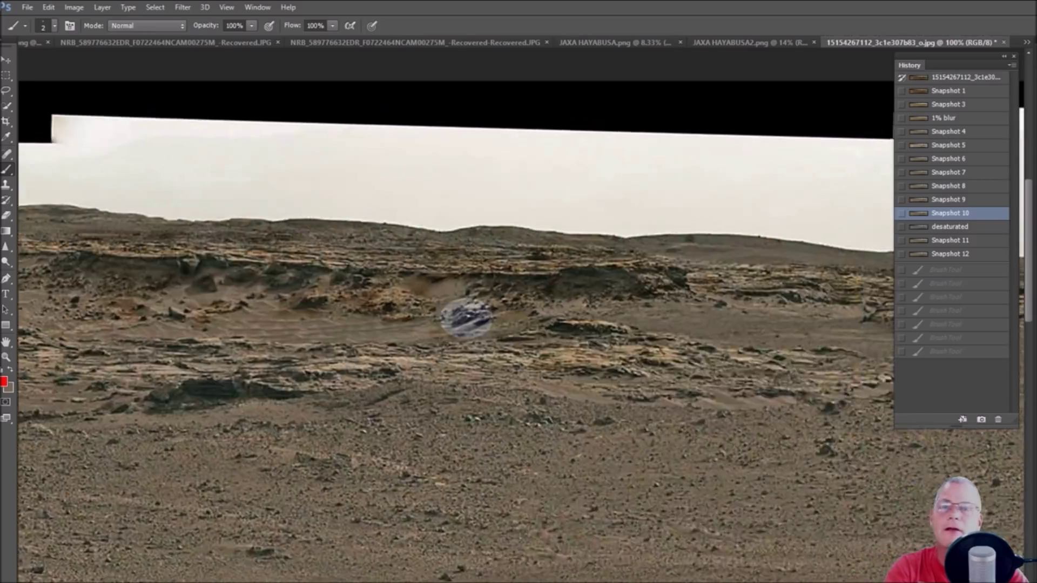
pyautogui.hotkey('ctrl', '+')
pyautogui.hotkey('ctrl', '+')
pyautogui.scroll(1, 432, 302)
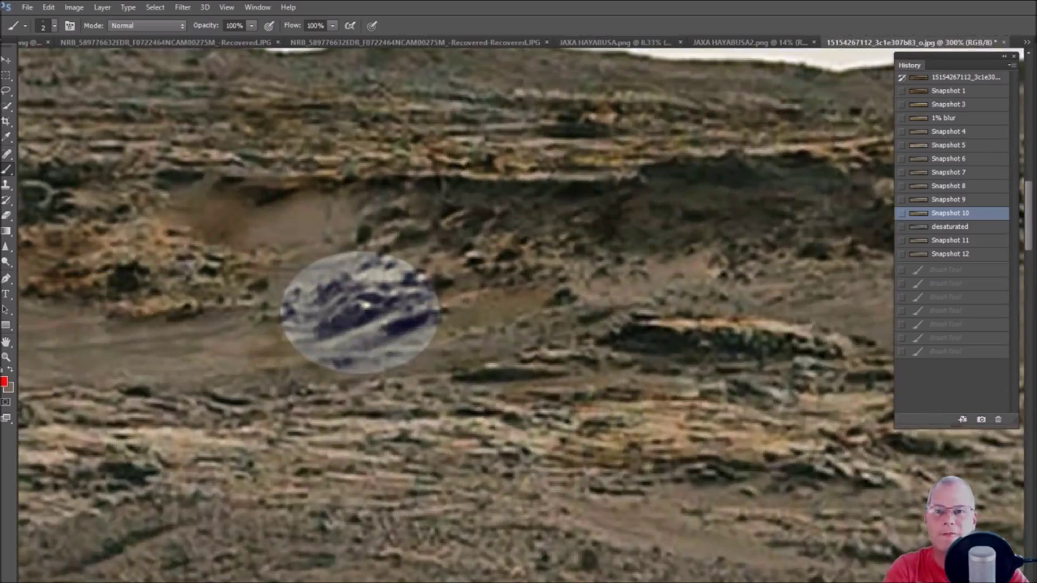
pyautogui.hscroll(-5, 519, 314)
pyautogui.scroll(1, 673, 308)
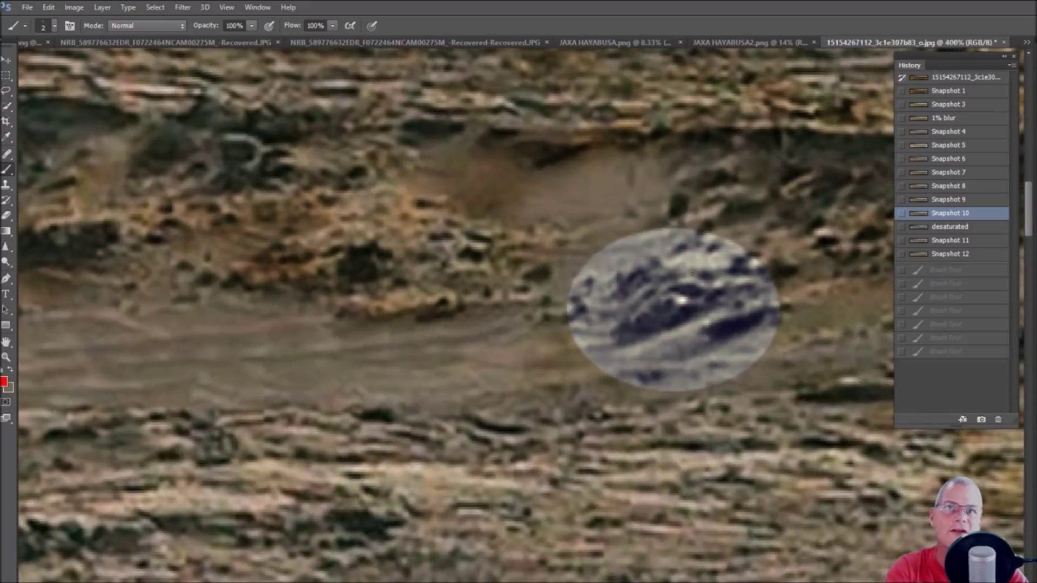
# - Trace the elongated object inside the blue-tinted oval below the ridge with red brush strokes, and restore Snapshot 12
pyautogui.moveTo(631, 303)
pyautogui.mouseDown()
pyautogui.moveTo(685, 279)
pyautogui.moveTo(711, 290)
pyautogui.moveTo(681, 300)
pyautogui.moveTo(762, 308)
pyautogui.moveTo(727, 282)
pyautogui.moveTo(733, 294)
pyautogui.moveTo(760, 285)
pyautogui.mouseUp()
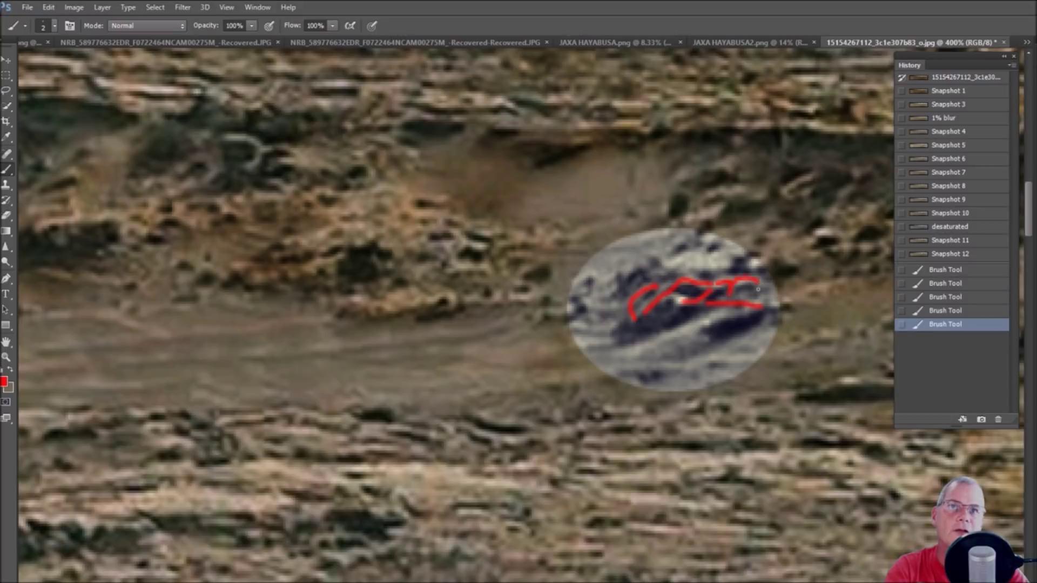
pyautogui.click(670, 304)
pyautogui.click(663, 306)
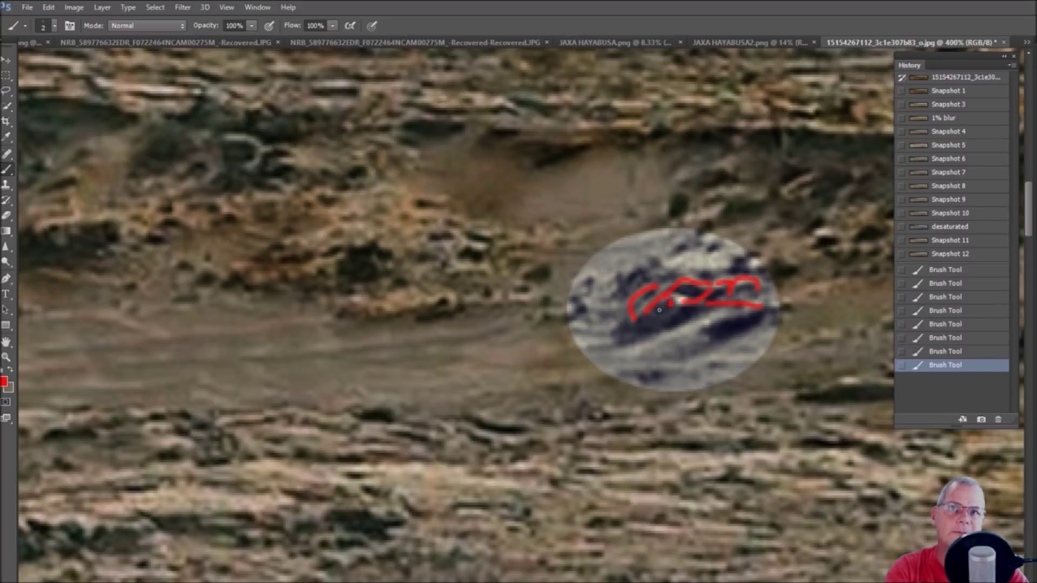
pyautogui.click(660, 310)
pyautogui.hotkey('ctrl', '-')
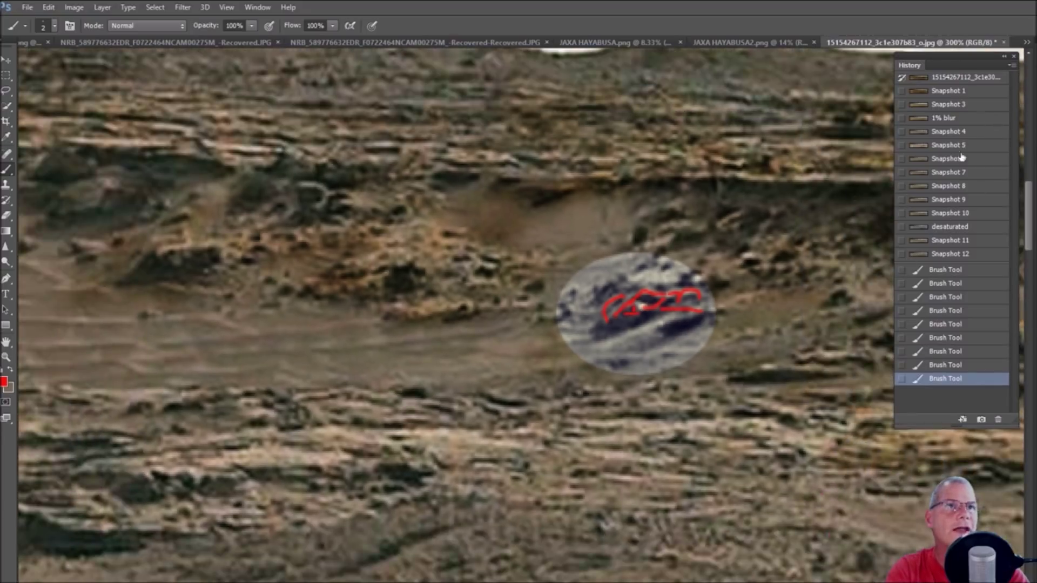
pyautogui.click(982, 255)
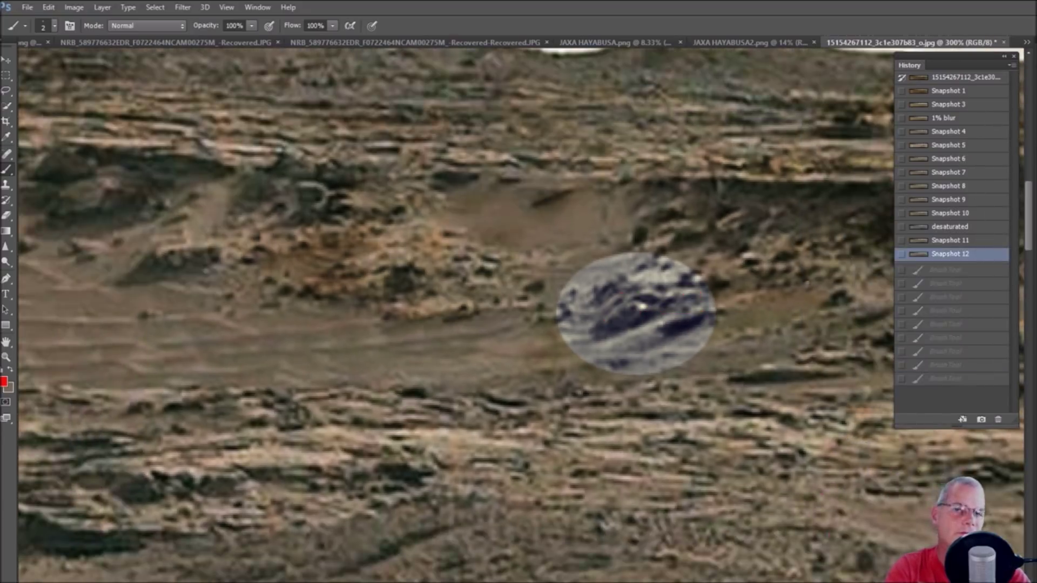
pyautogui.click(823, 343)
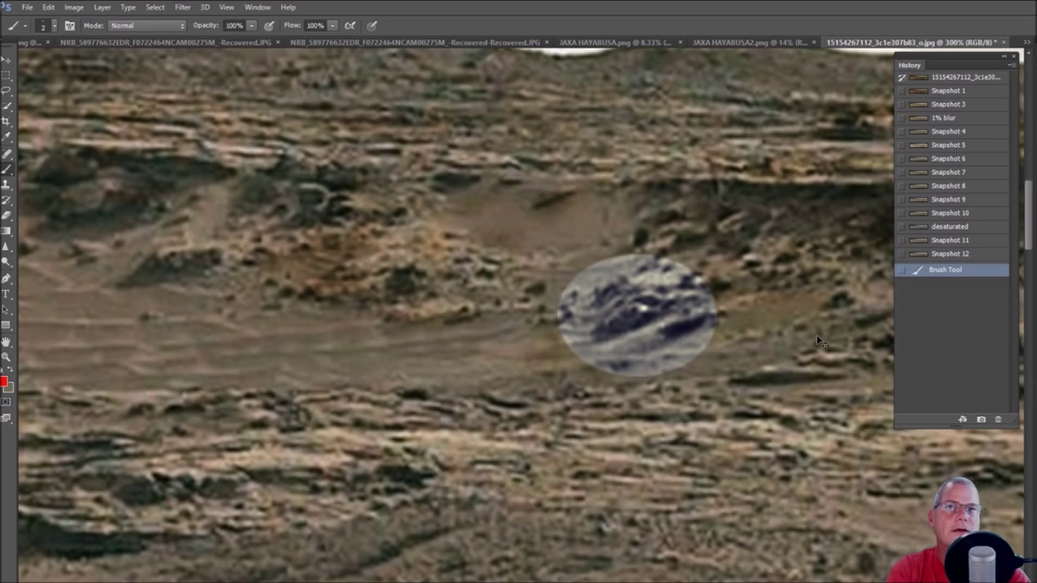
# - Restore Snapshot 1 and trace the curved ledge of the foreground outcrop and the opening beneath it with red brush strokes
pyautogui.hotkey('ctrl', '-')
pyautogui.hotkey('ctrl', '-')
pyautogui.scroll(-2, 728, 460)
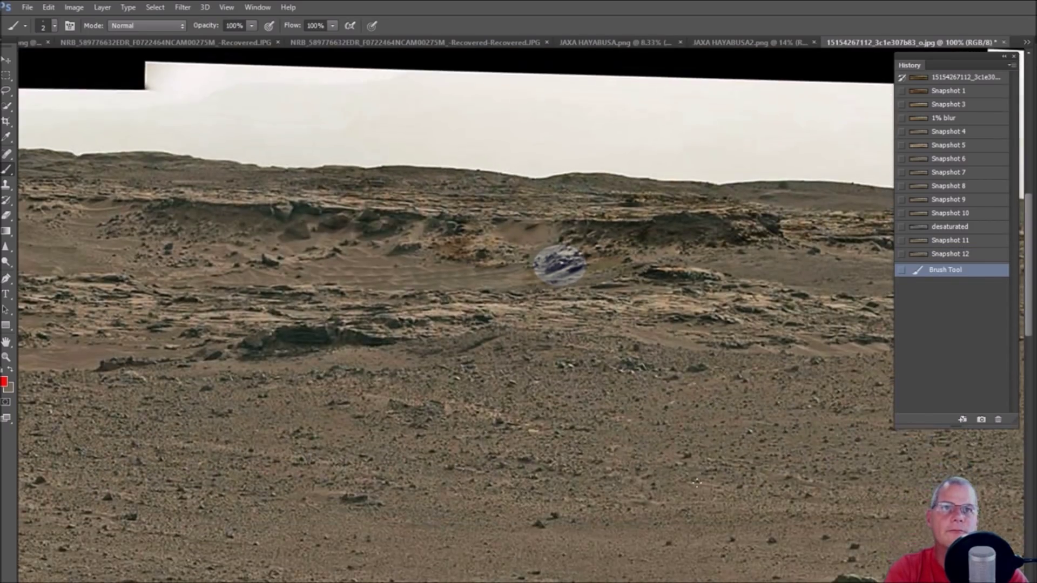
pyautogui.hotkey('ctrl', '-')
pyautogui.scroll(-4, 728, 460)
pyautogui.hscroll(8, 907, 450)
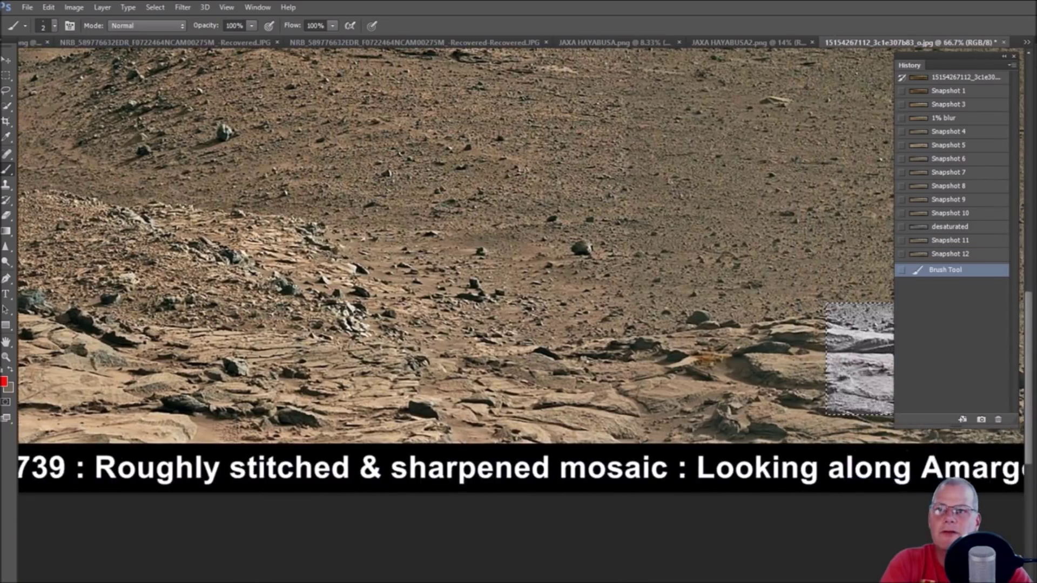
pyautogui.hscroll(8, 521, 246)
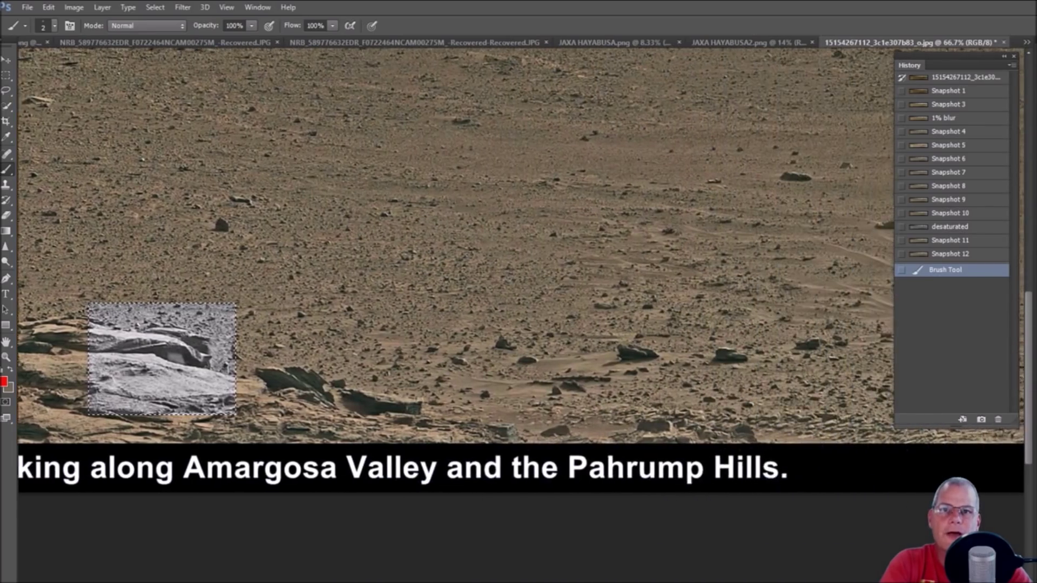
pyautogui.hscroll(3, 521, 246)
pyautogui.hscroll(-9, 521, 246)
pyautogui.click(991, 92)
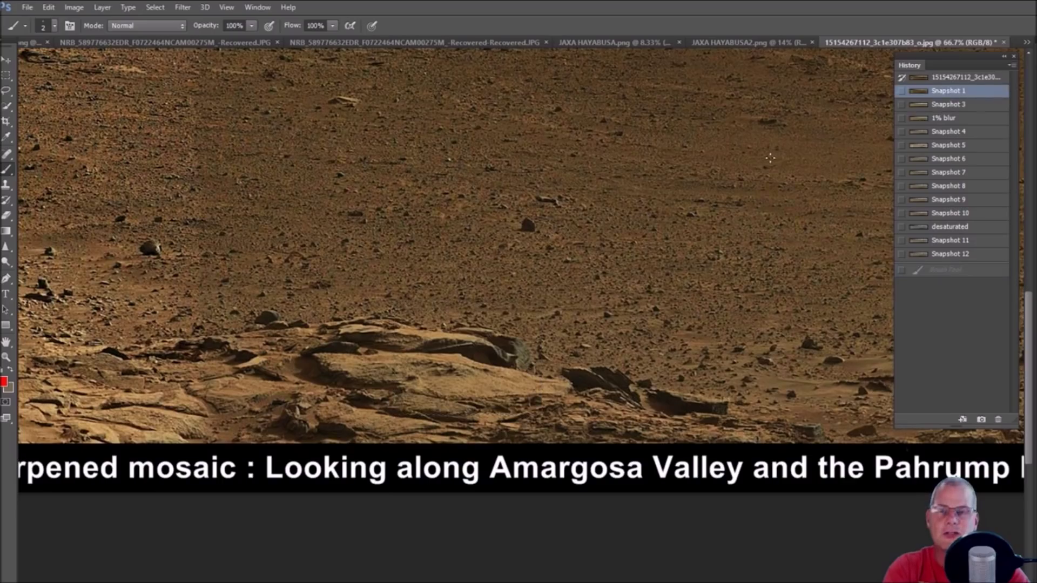
pyautogui.hotkey('ctrl', '+')
pyautogui.hotkey('ctrl', '+')
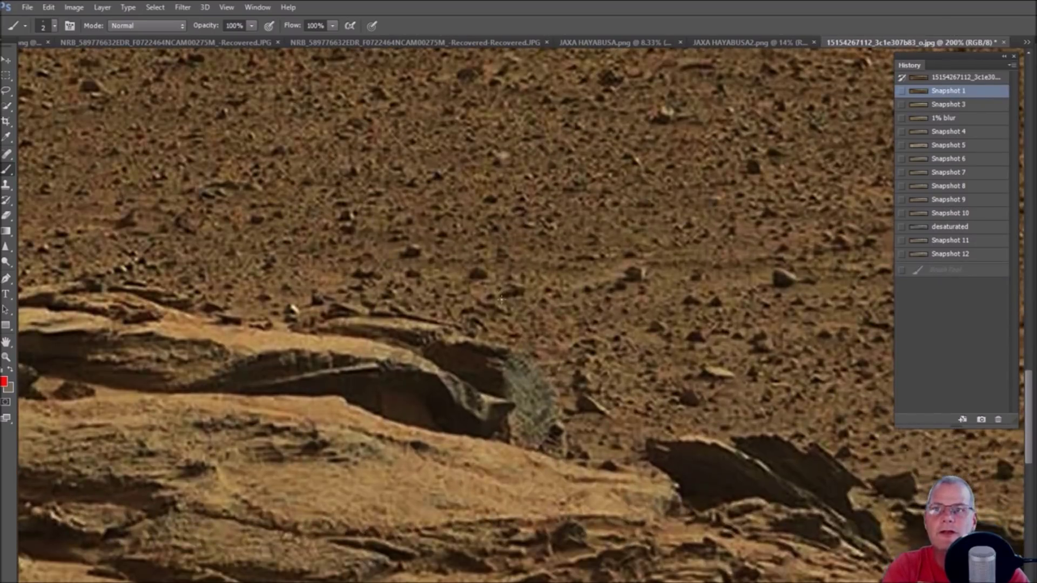
pyautogui.moveTo(250, 387); pyautogui.dragTo(397, 364)
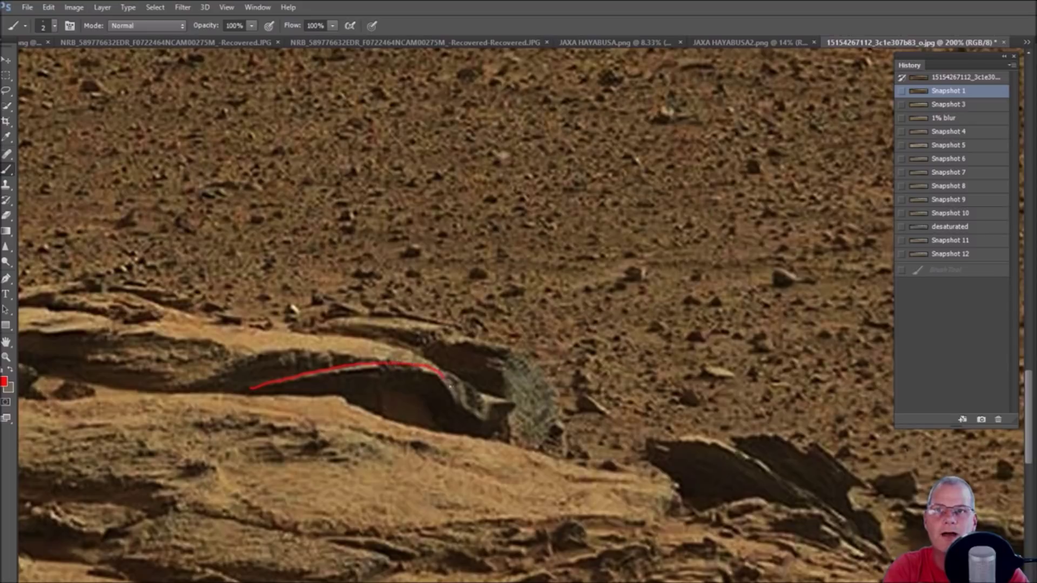
pyautogui.moveTo(480, 412); pyautogui.dragTo(484, 416)
pyautogui.moveTo(379, 390)
pyautogui.mouseDown()
pyautogui.moveTo(386, 421)
pyautogui.moveTo(406, 387)
pyautogui.moveTo(426, 394)
pyautogui.moveTo(450, 433)
pyautogui.mouseUp()
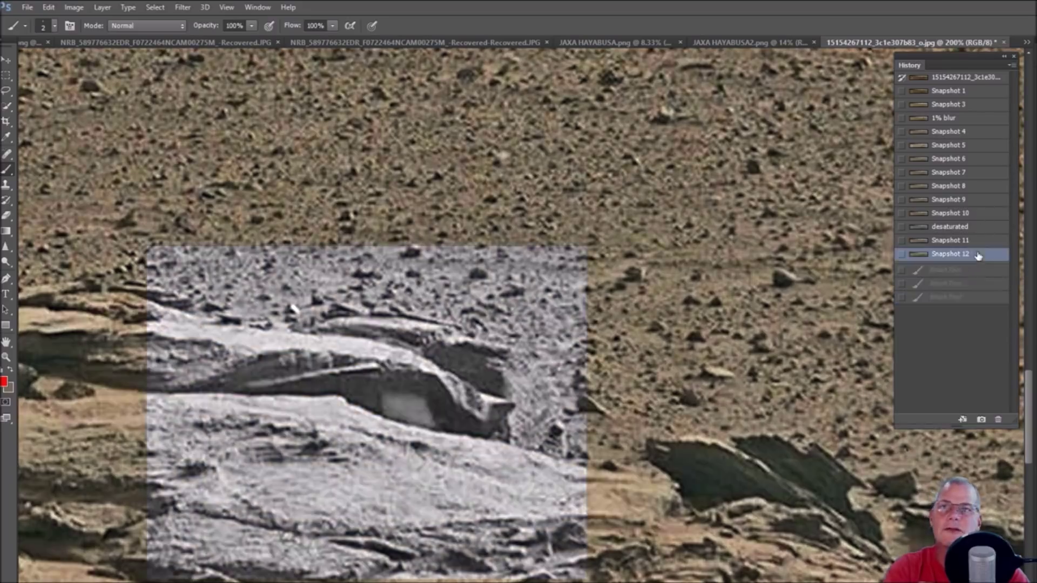
# - Compare the foreground ledge in Snapshots 11 and 12, and examine the two blue-tinted ovals on the sandy slope farther right in the mosaic
pyautogui.click(984, 241)
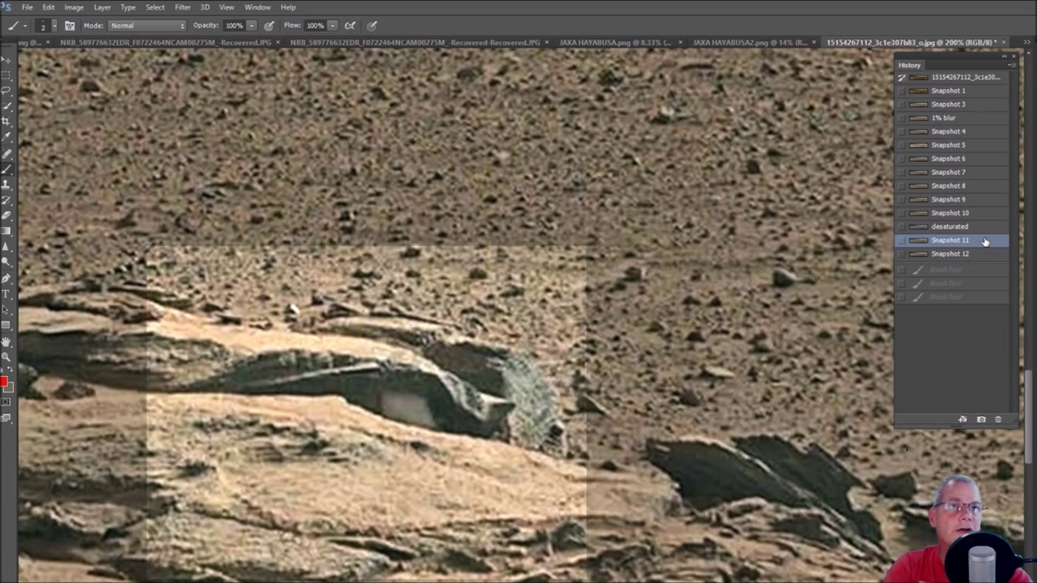
pyautogui.click(981, 259)
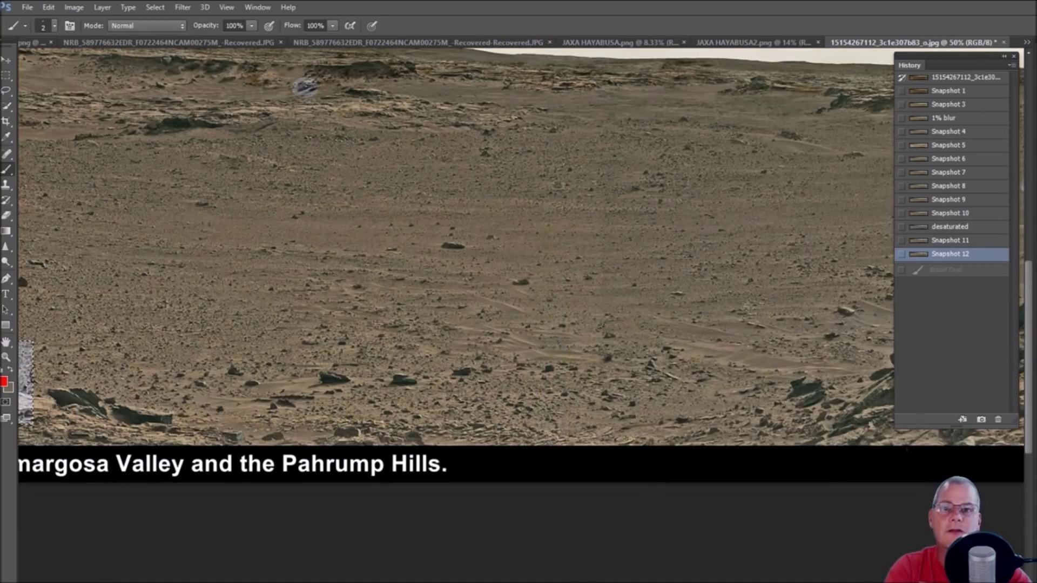
pyautogui.hscroll(7, 521, 248)
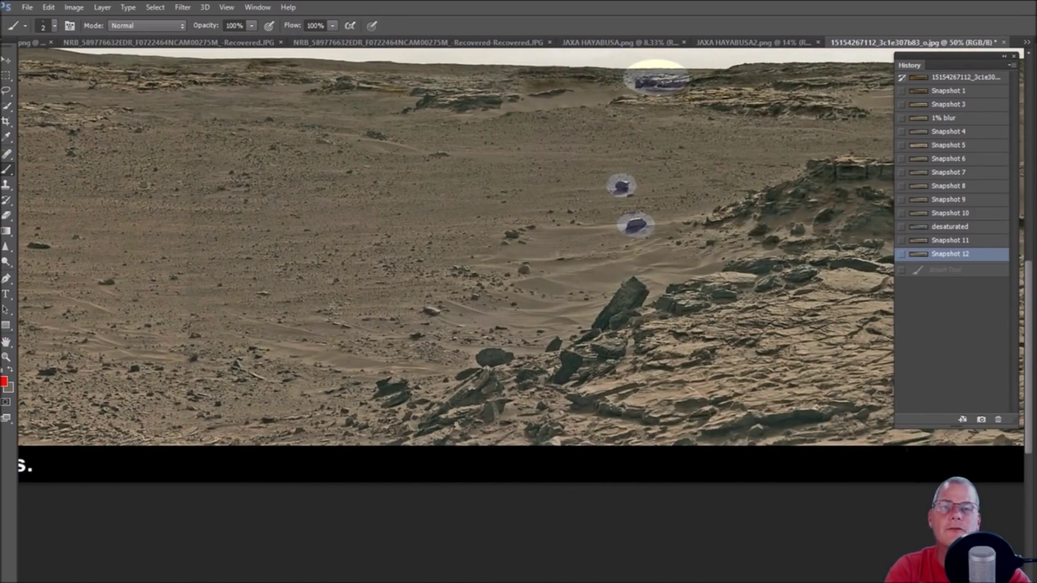
pyautogui.scroll(3, 907, 449)
pyautogui.hotkey('ctrl', '+')
pyautogui.hotkey('ctrl', '+')
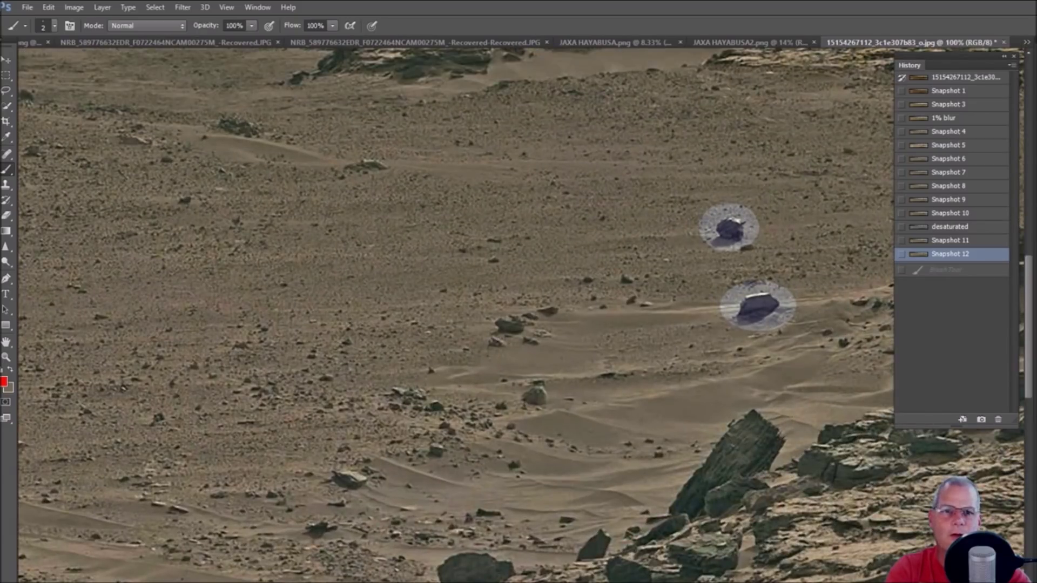
pyautogui.hscroll(5, 554, 358)
pyautogui.scroll(2, 555, 357)
pyautogui.scroll(3, 554, 358)
pyautogui.scroll(1, 576, 355)
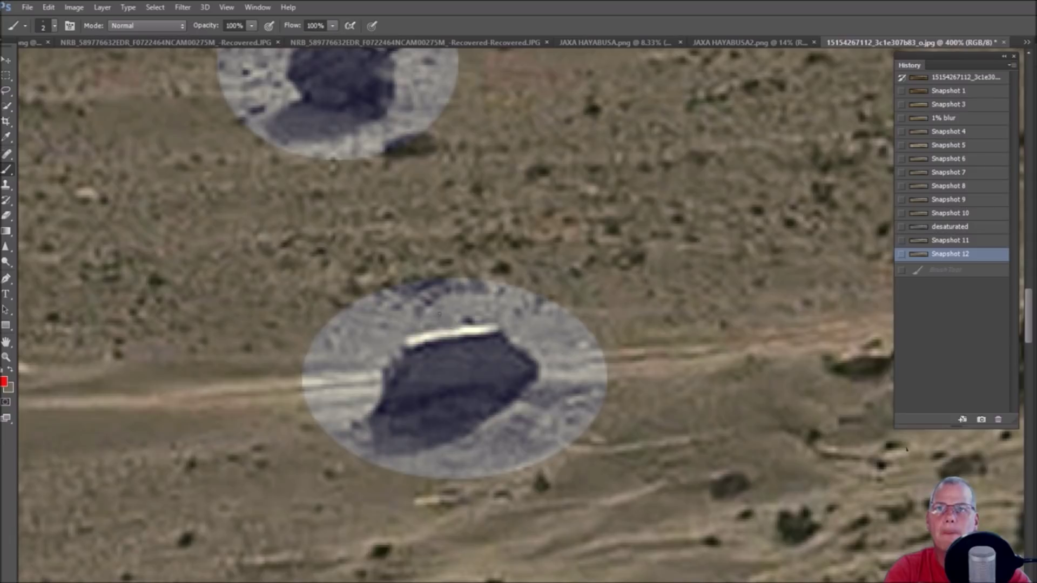
pyautogui.hotkey('ctrl', 'z')
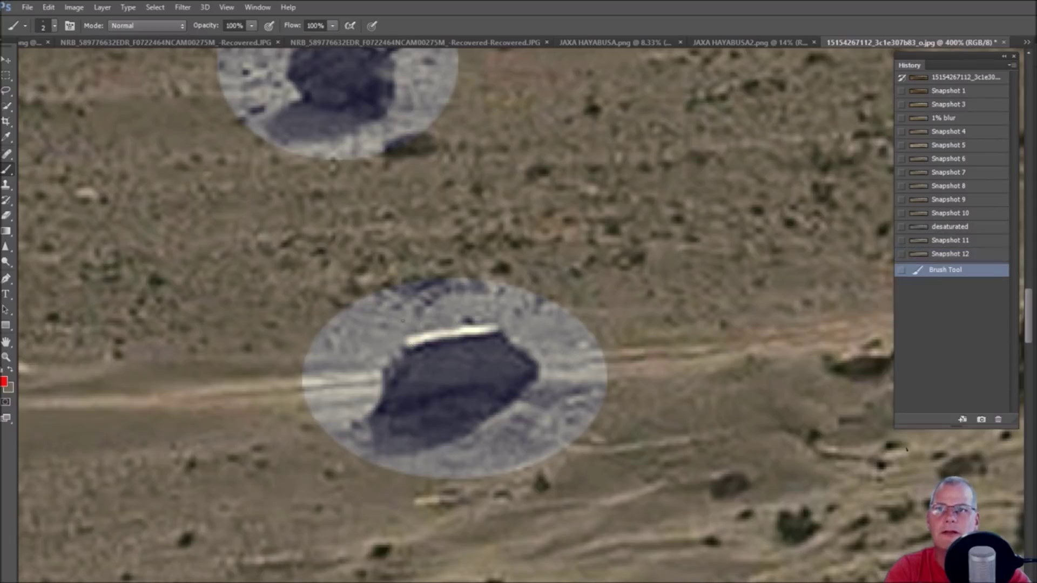
# - Try outlining the slab-shaped rock from the lower oval in red on Snapshot 1, and restore Snapshot 12
pyautogui.click(985, 92)
pyautogui.moveTo(398, 343)
pyautogui.mouseDown()
pyautogui.moveTo(498, 327)
pyautogui.moveTo(539, 380)
pyautogui.mouseUp()
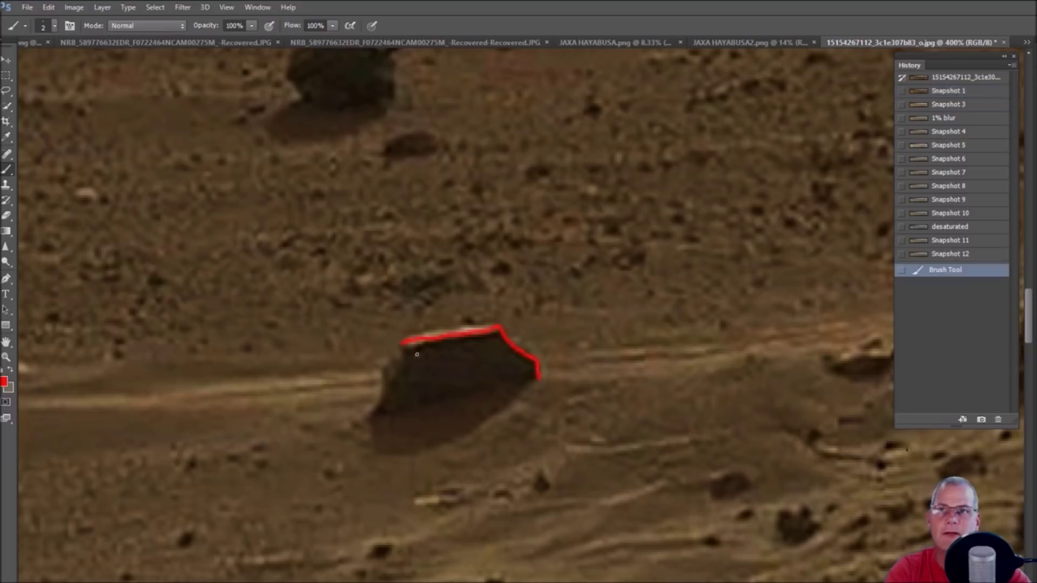
pyautogui.moveTo(404, 353)
pyautogui.mouseDown()
pyautogui.moveTo(369, 416)
pyautogui.moveTo(395, 372)
pyautogui.mouseUp()
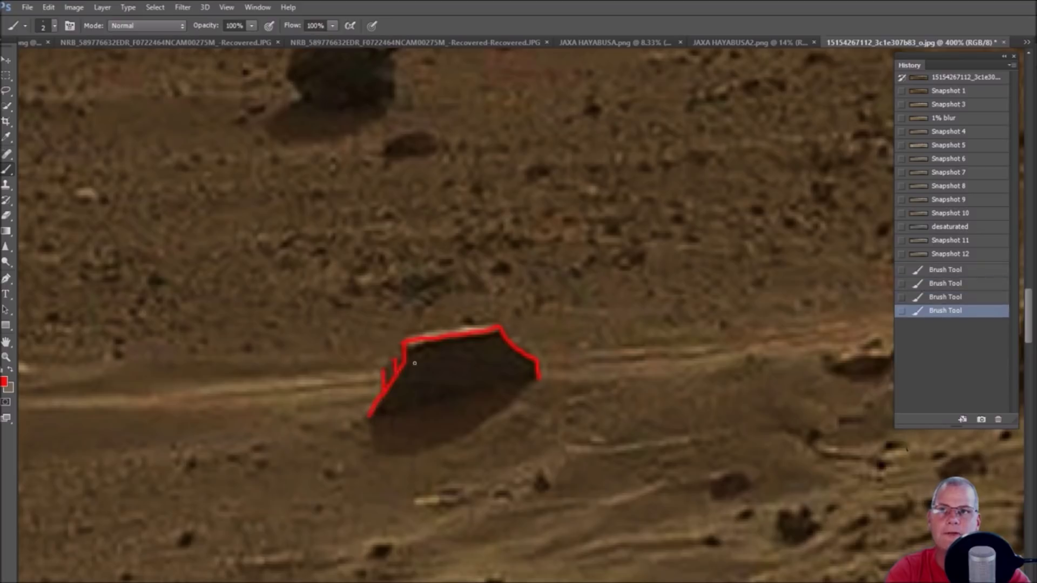
pyautogui.click(950, 254)
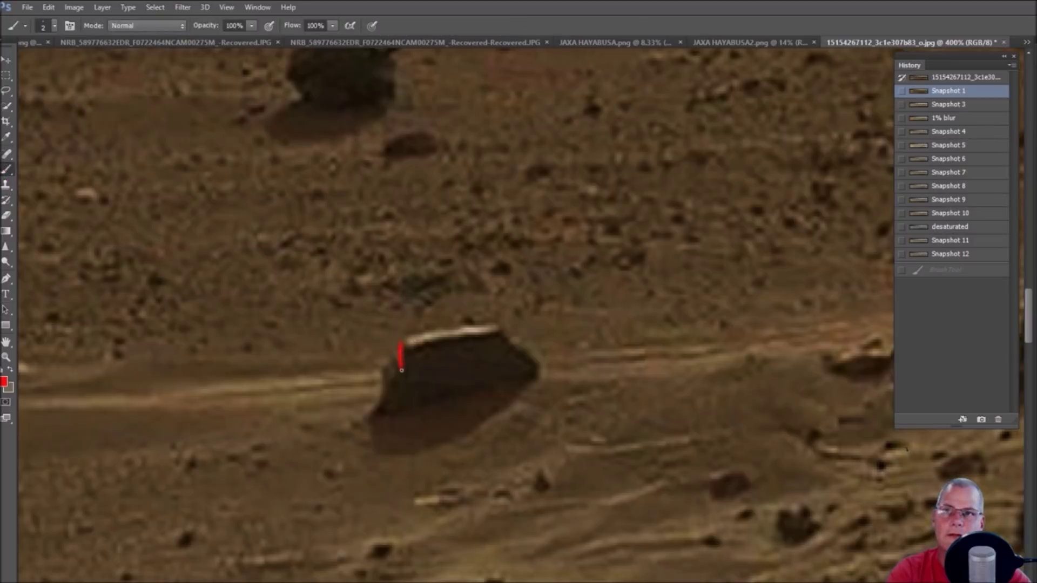
# - Outline the slab-shaped rock's top, right end and jagged left edge in red on Snapshot 1, and restore Snapshot 12
pyautogui.moveTo(396, 370); pyautogui.dragTo(367, 421)
pyautogui.moveTo(411, 341); pyautogui.dragTo(475, 332)
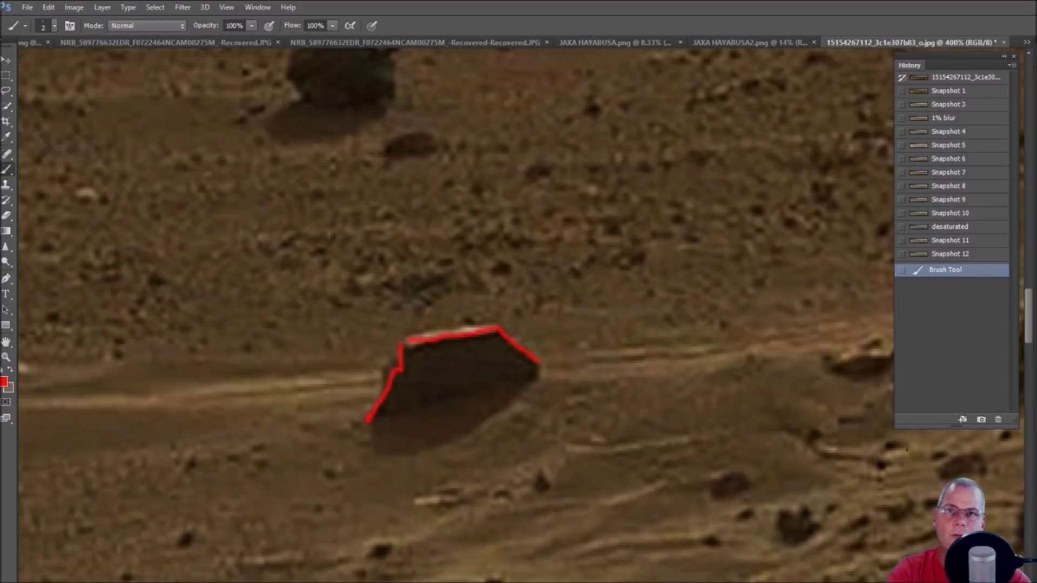
pyautogui.moveTo(542, 379); pyautogui.dragTo(542, 381)
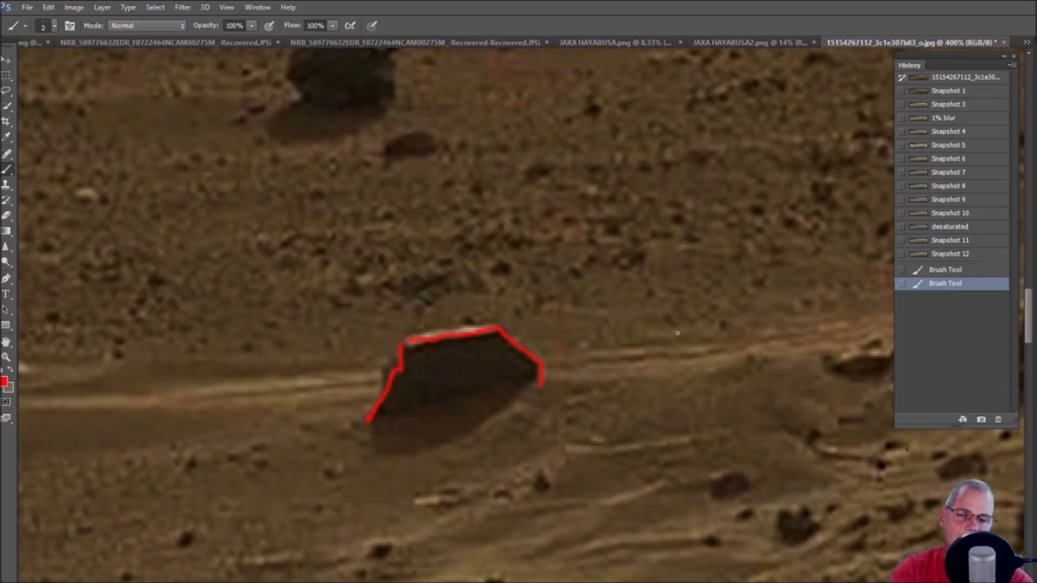
pyautogui.moveTo(386, 370)
pyautogui.mouseDown()
pyautogui.moveTo(383, 387)
pyautogui.moveTo(391, 370)
pyautogui.mouseUp()
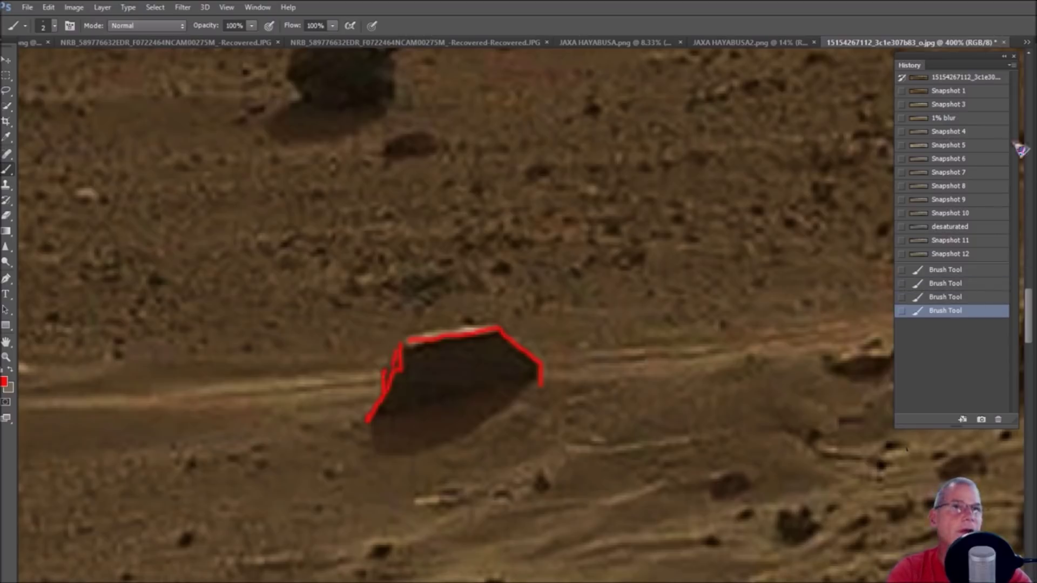
pyautogui.click(969, 254)
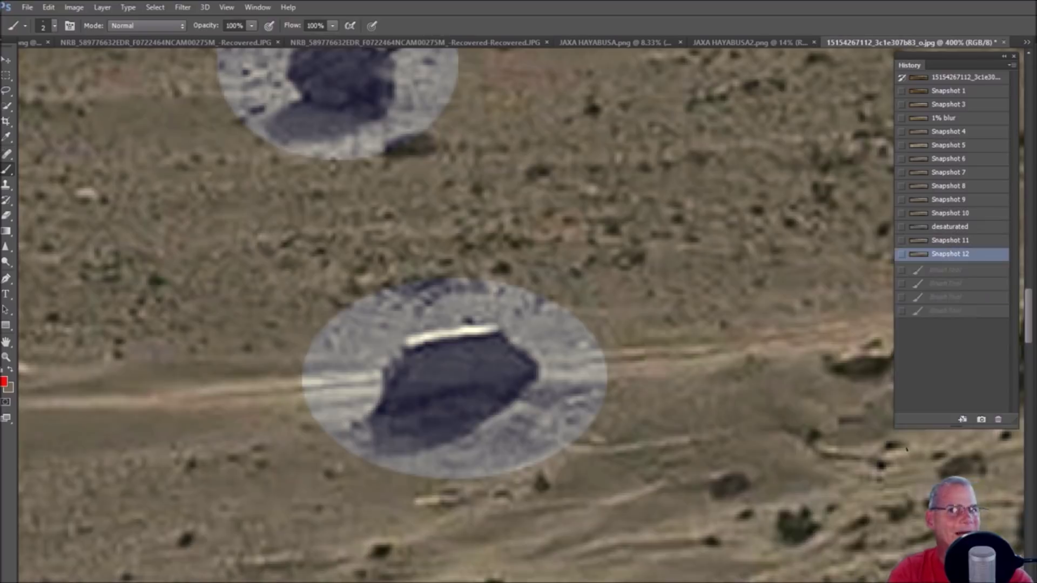
# - Restore Snapshot 1 and circle the round dark boulder above the slab-shaped rock with a red brush stroke
pyautogui.scroll(2, 686, 257)
pyautogui.scroll(8, 686, 258)
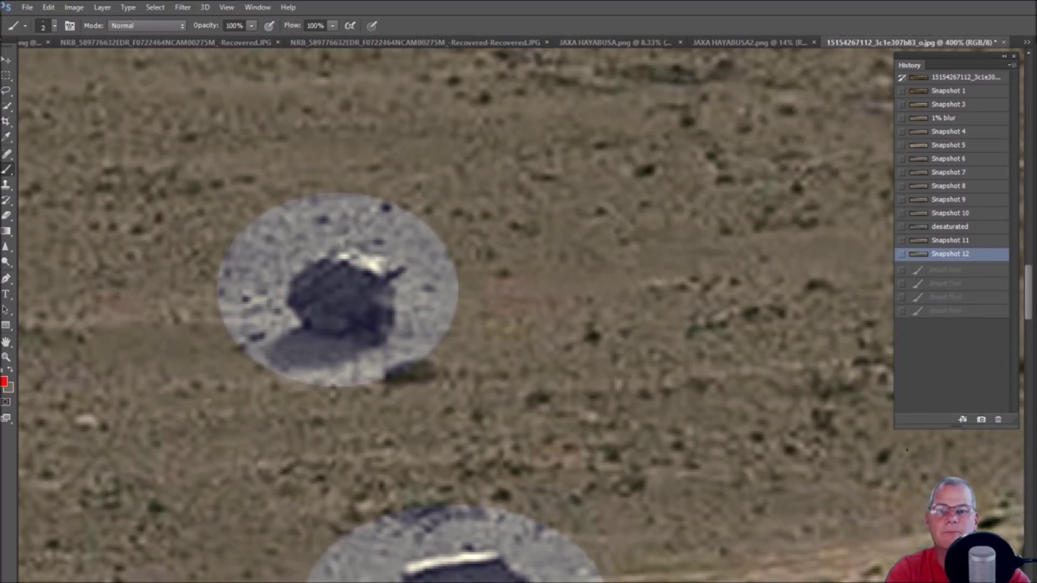
pyautogui.hscroll(-5, 520, 315)
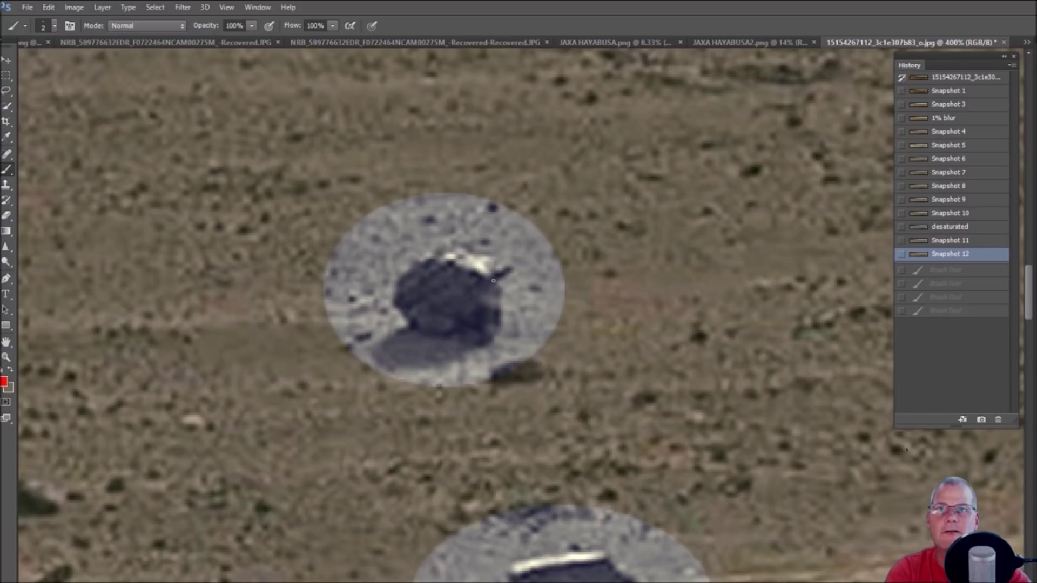
pyautogui.click(510, 271)
pyautogui.click(978, 91)
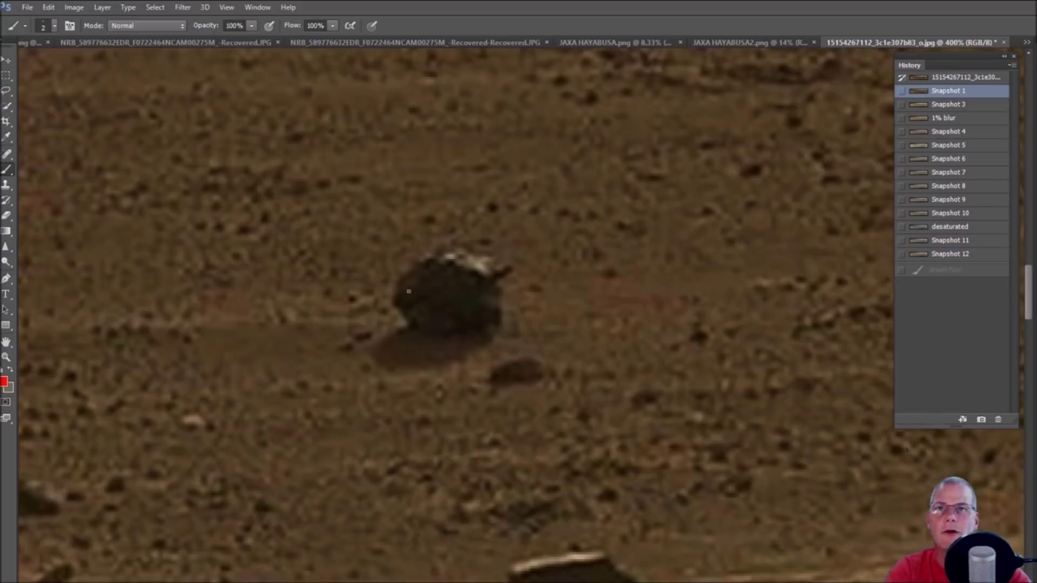
pyautogui.moveTo(426, 211)
pyautogui.mouseDown()
pyautogui.moveTo(331, 282)
pyautogui.moveTo(374, 372)
pyautogui.moveTo(568, 312)
pyautogui.moveTo(505, 223)
pyautogui.moveTo(399, 238)
pyautogui.mouseUp()
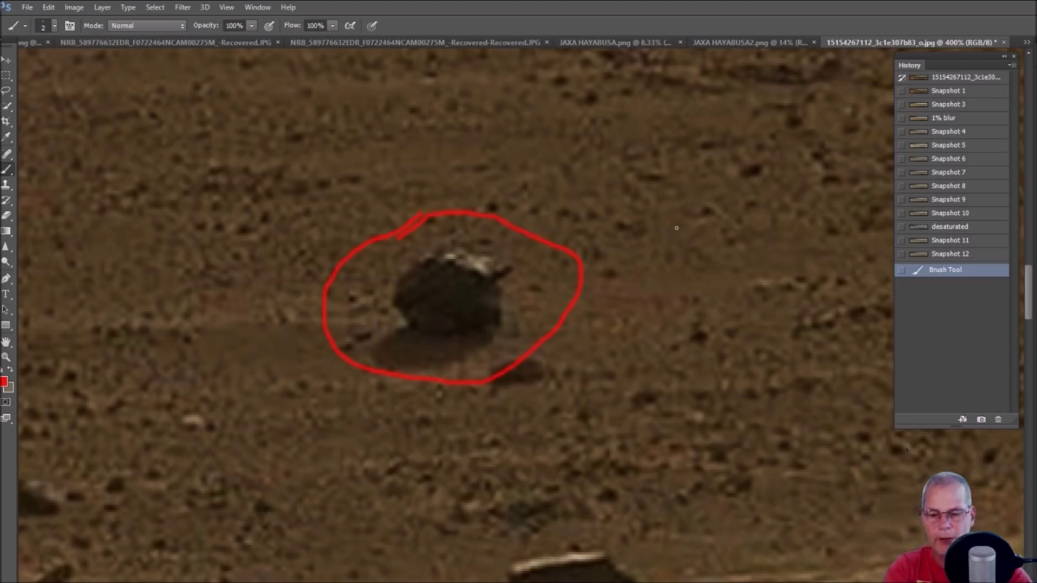
# - Mark the boulder's protruding tip with short red strokes and add two rows of red dots across its dark face
pyautogui.hotkey('ctrl', '+')
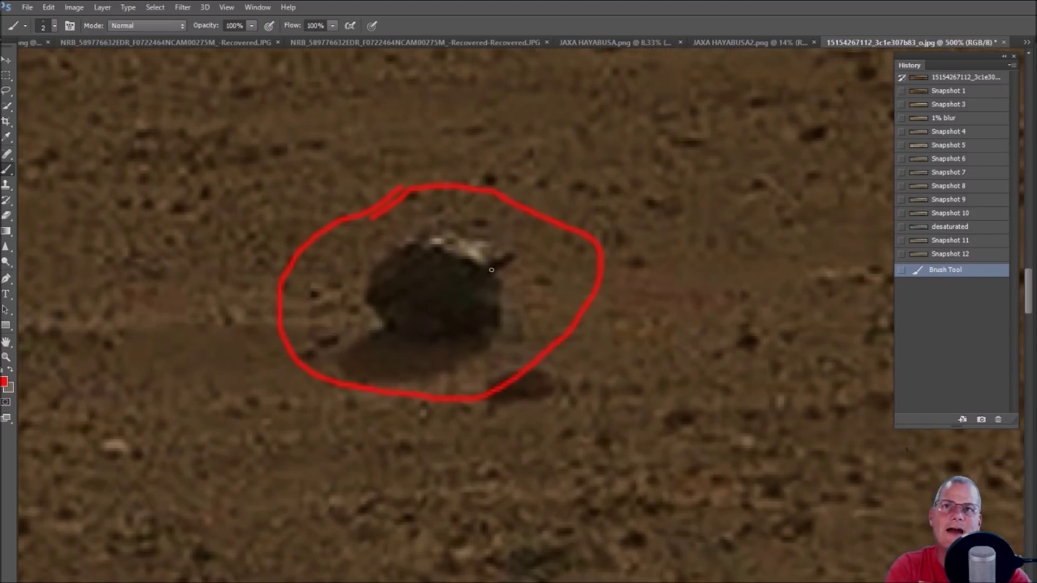
pyautogui.moveTo(491, 270)
pyautogui.mouseDown()
pyautogui.moveTo(512, 256)
pyautogui.moveTo(462, 262)
pyautogui.moveTo(479, 279)
pyautogui.mouseUp()
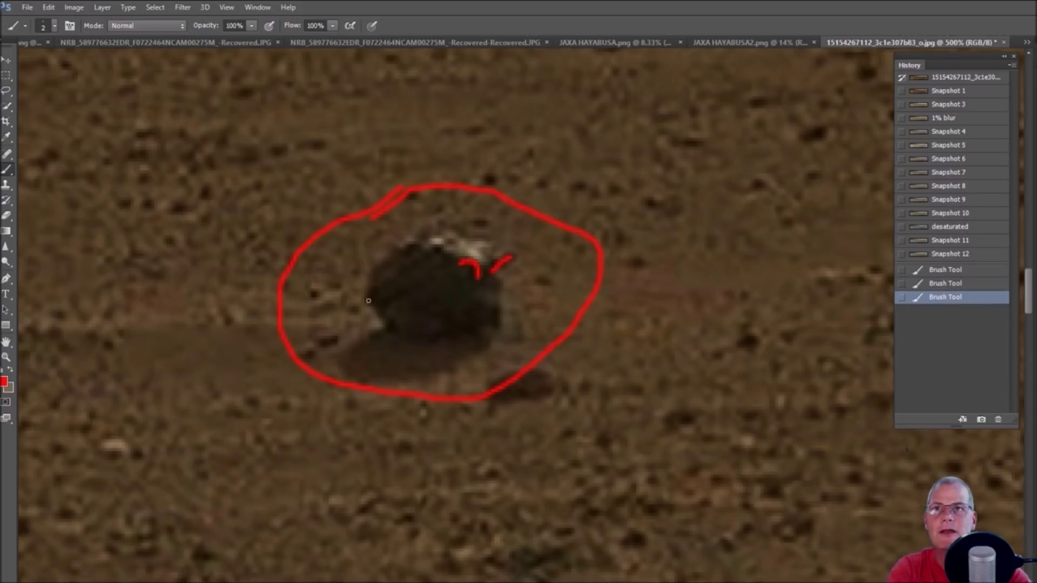
pyautogui.click(376, 292)
pyautogui.click(387, 285)
pyautogui.click(404, 273)
pyautogui.click(416, 264)
pyautogui.click(427, 255)
pyautogui.click(440, 247)
pyautogui.click(386, 303)
pyautogui.click(397, 299)
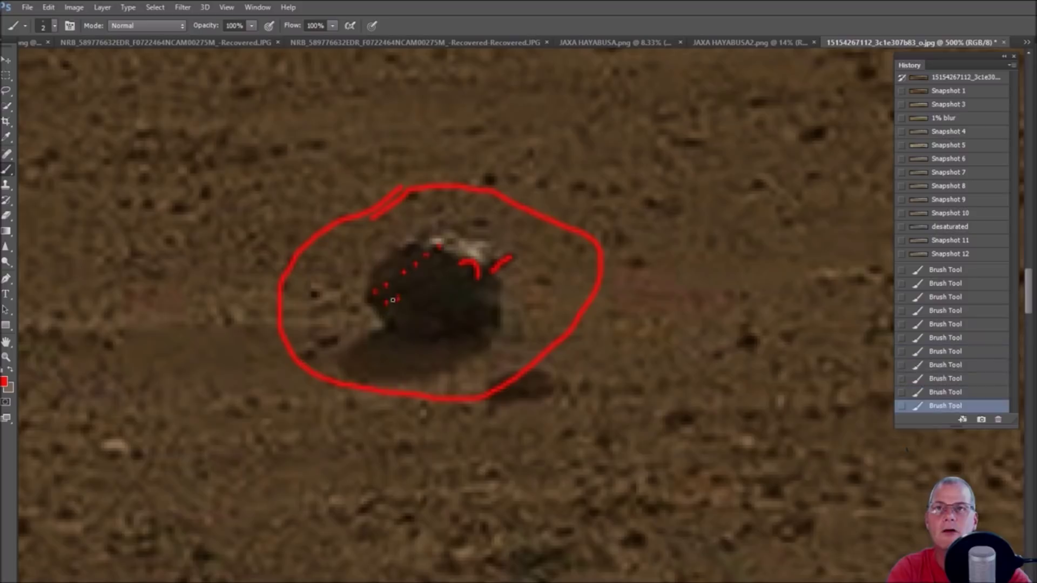
pyautogui.click(418, 285)
pyautogui.click(431, 279)
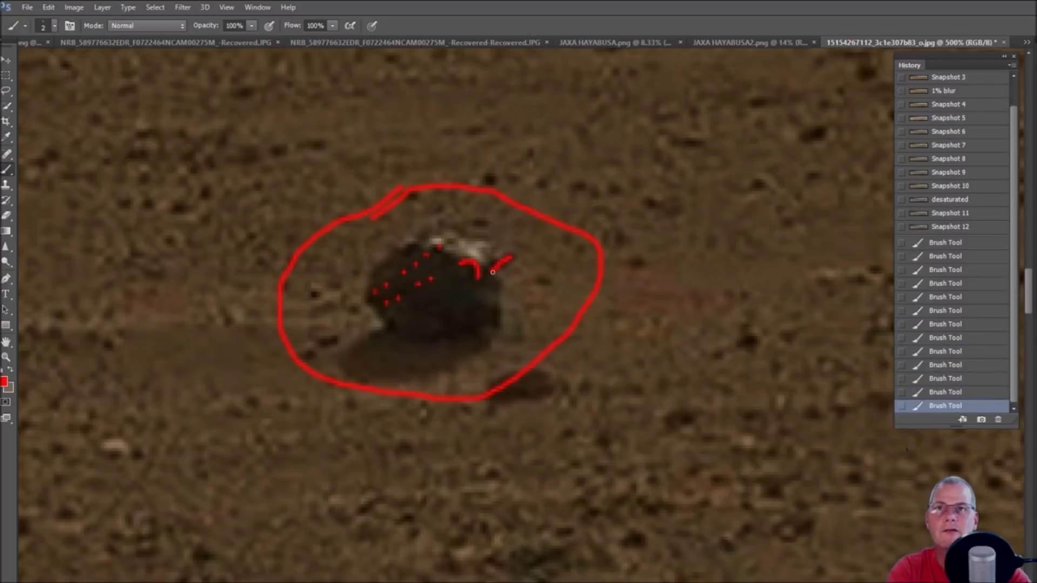
# - Restore Snapshot 12 and view the boulder together with the slab-shaped rock at 300%
pyautogui.click(977, 228)
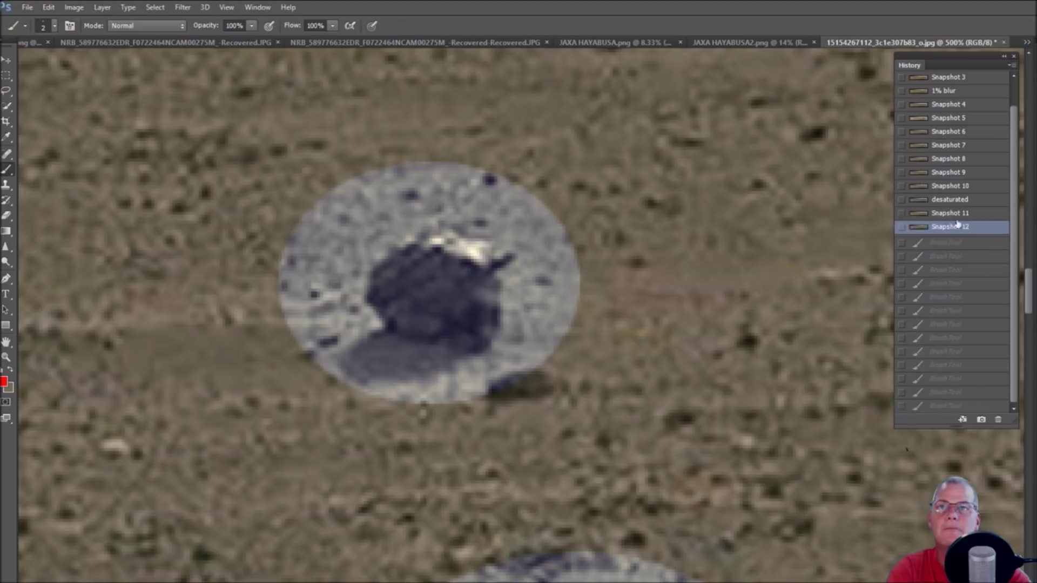
pyautogui.hotkey('ctrl', '-')
pyautogui.hotkey('ctrl', '-')
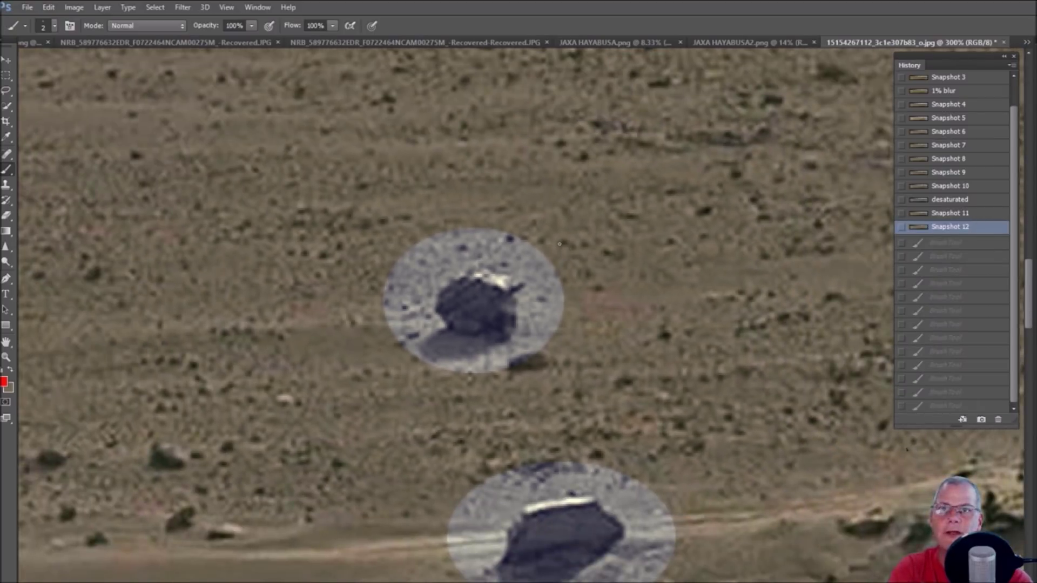
# - Mark the boulder's bright upper corner with a small red triangle on Snapshot 1, and restore Snapshot 12
pyautogui.hotkey('ctrl', '+')
pyautogui.hotkey('ctrl', '+')
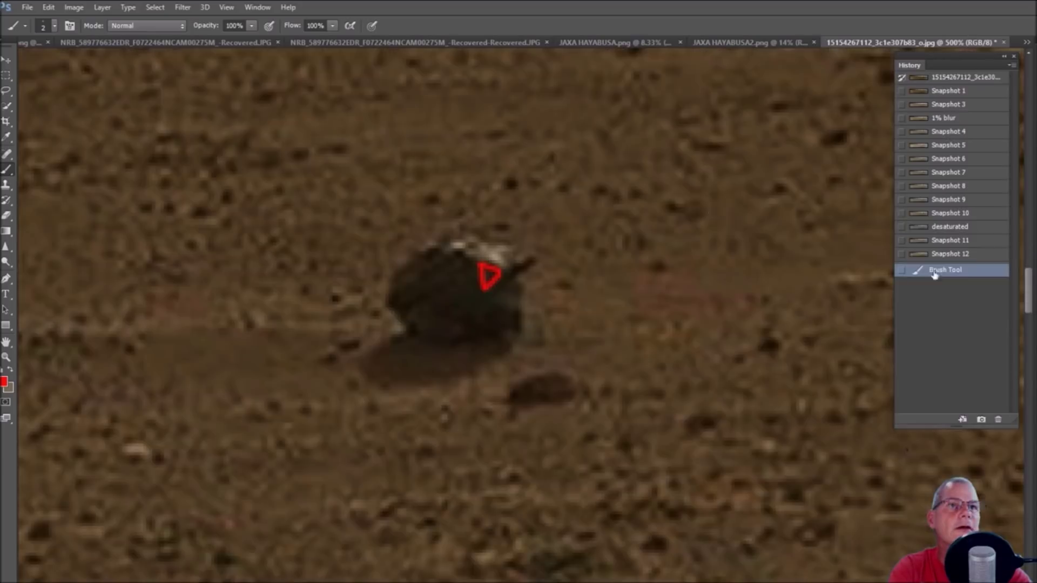
pyautogui.click(988, 256)
pyautogui.hotkey('ctrl', '-')
# - Examine the highlighted rock formation just below the horizon at 400%
pyautogui.hotkey('ctrl', '-')
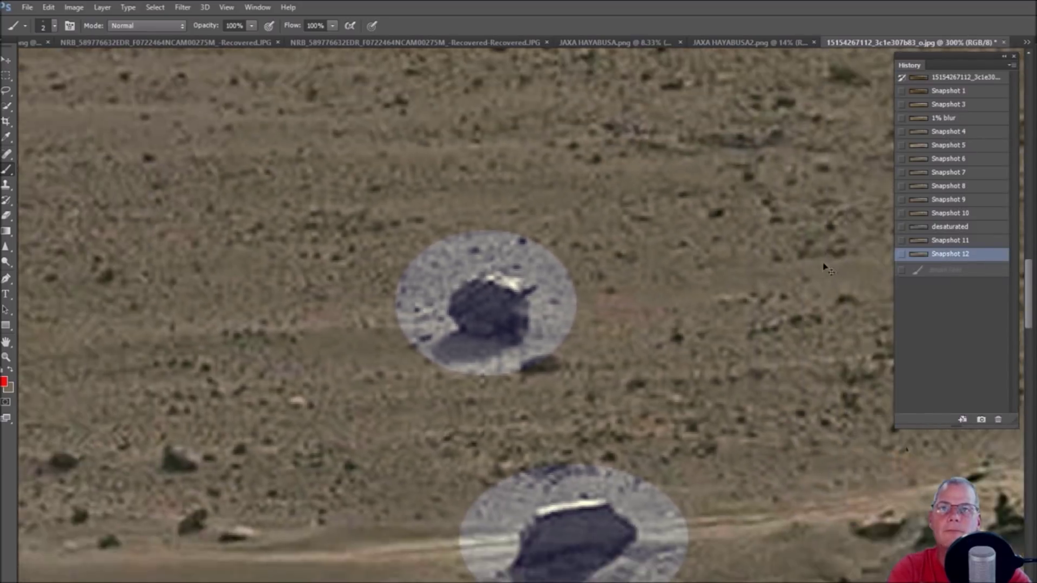
pyautogui.hotkey('ctrl', '-')
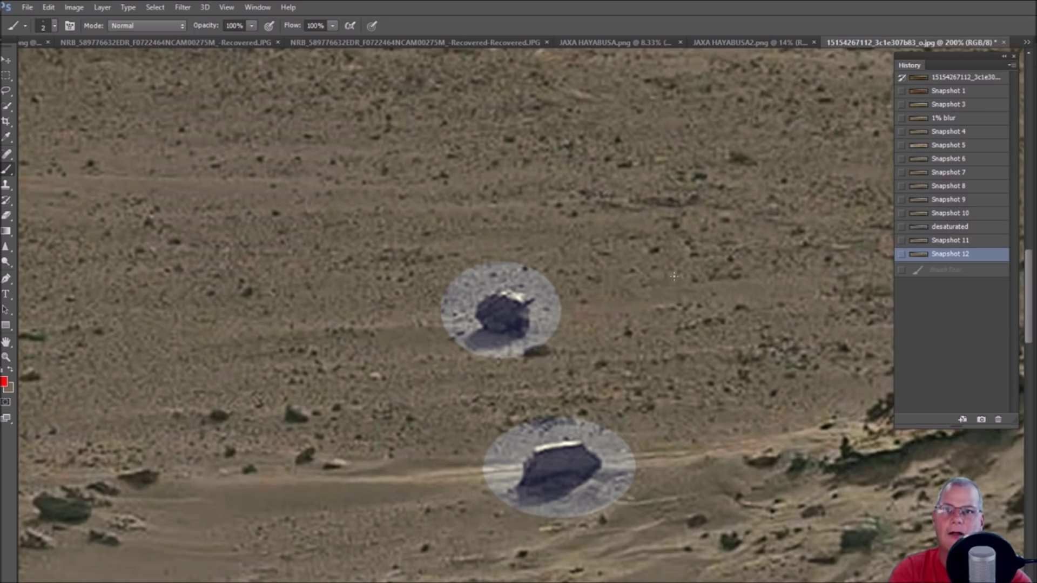
pyautogui.hotkey('ctrl', '-')
pyautogui.scroll(5, 675, 243)
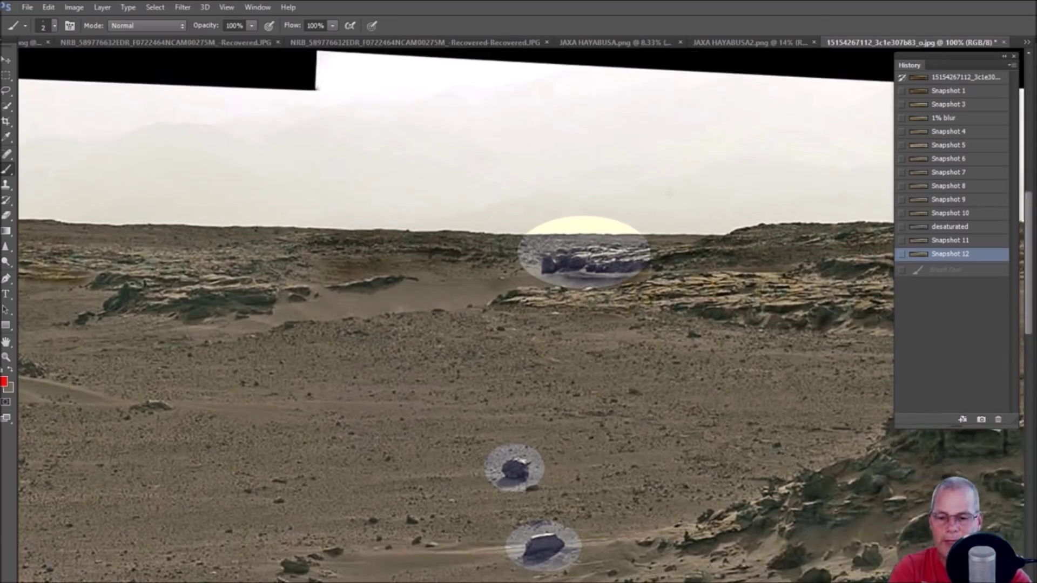
pyautogui.hotkey('ctrl', '+')
pyautogui.hotkey('ctrl', '+')
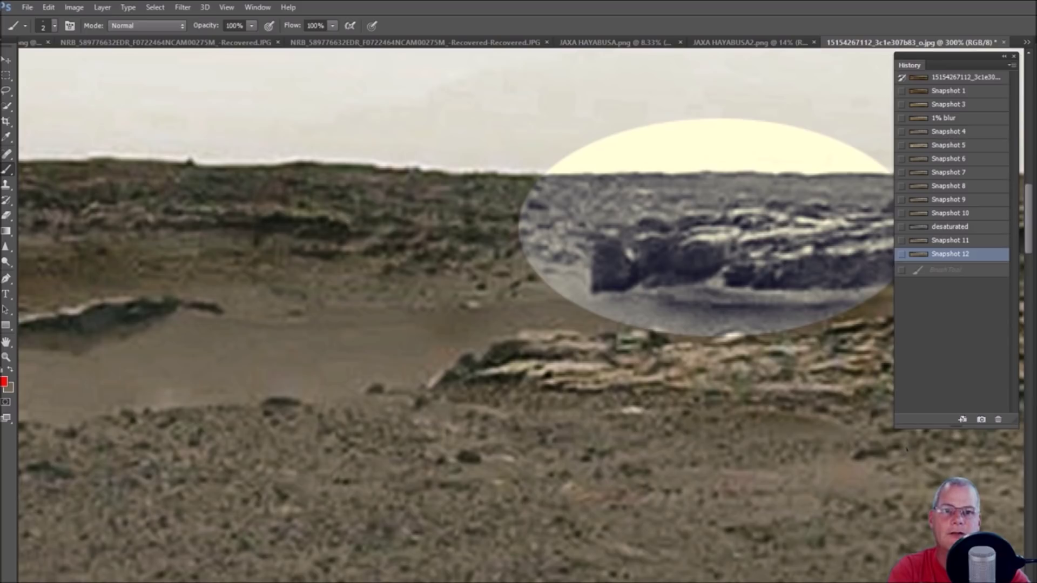
pyautogui.hscroll(5, 907, 449)
pyautogui.hscroll(-2, 907, 449)
pyautogui.scroll(3, 413, 320)
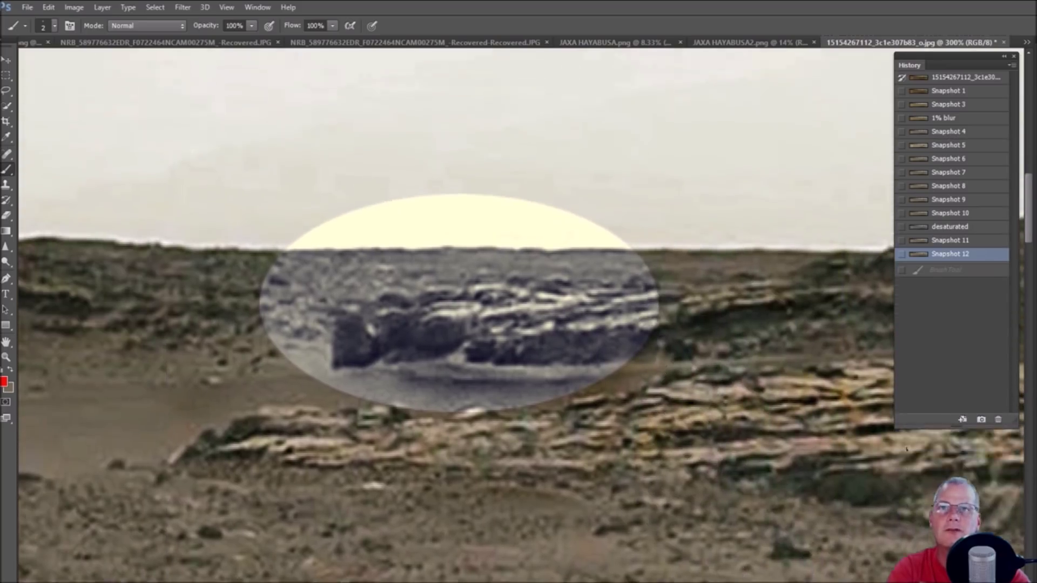
pyautogui.hotkey('ctrl', '+')
# - On Snapshot 1, outline the formation's upright end rock and the box-shaped block beside it in red, and restore Snapshot 12
pyautogui.hotkey('ctrl', 'z')
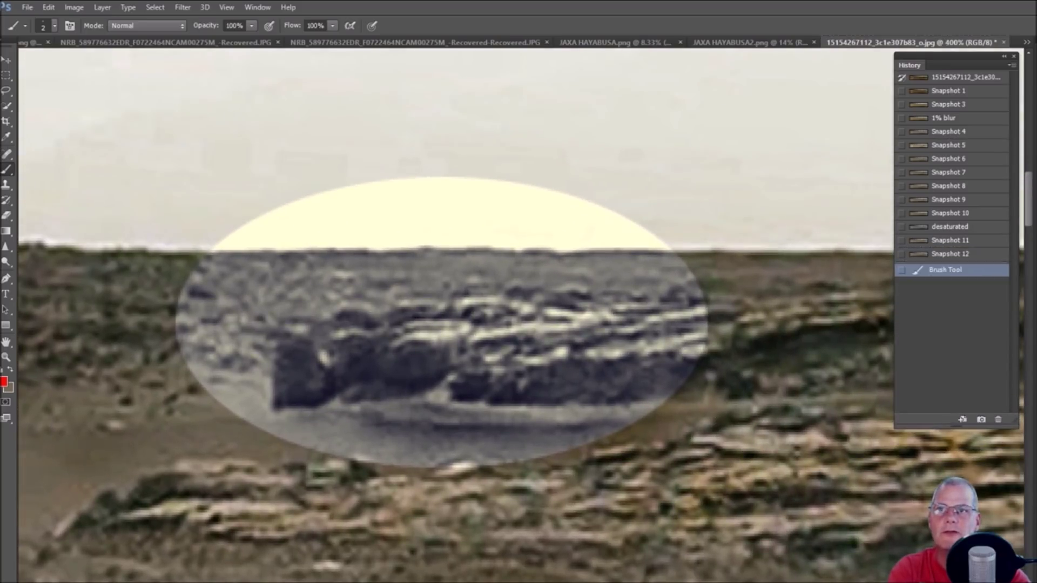
pyautogui.click(943, 90)
pyautogui.moveTo(263, 420)
pyautogui.mouseDown()
pyautogui.moveTo(283, 324)
pyautogui.moveTo(305, 321)
pyautogui.moveTo(333, 408)
pyautogui.mouseUp()
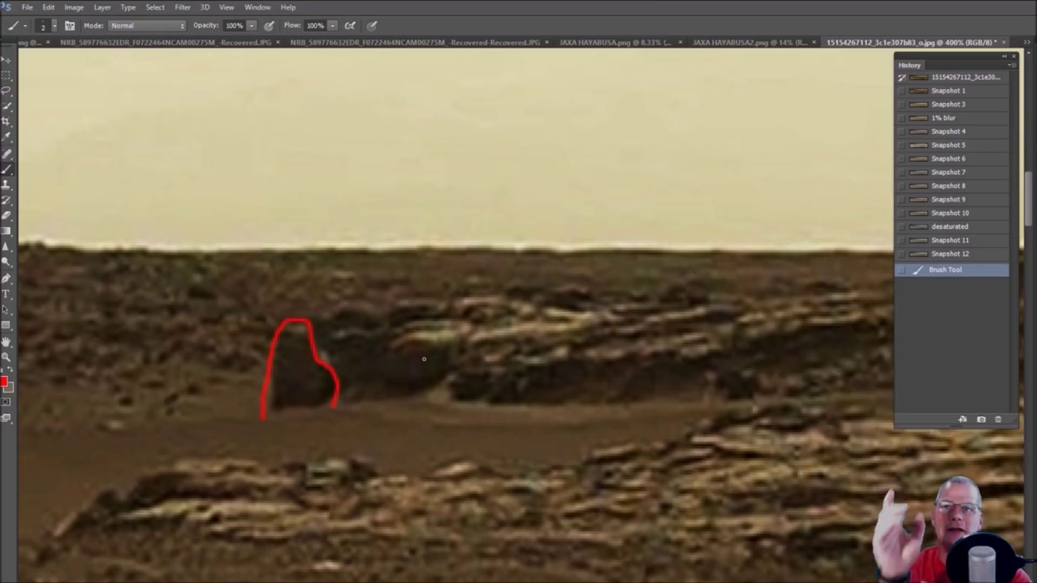
pyautogui.hotkey('ctrl', '+')
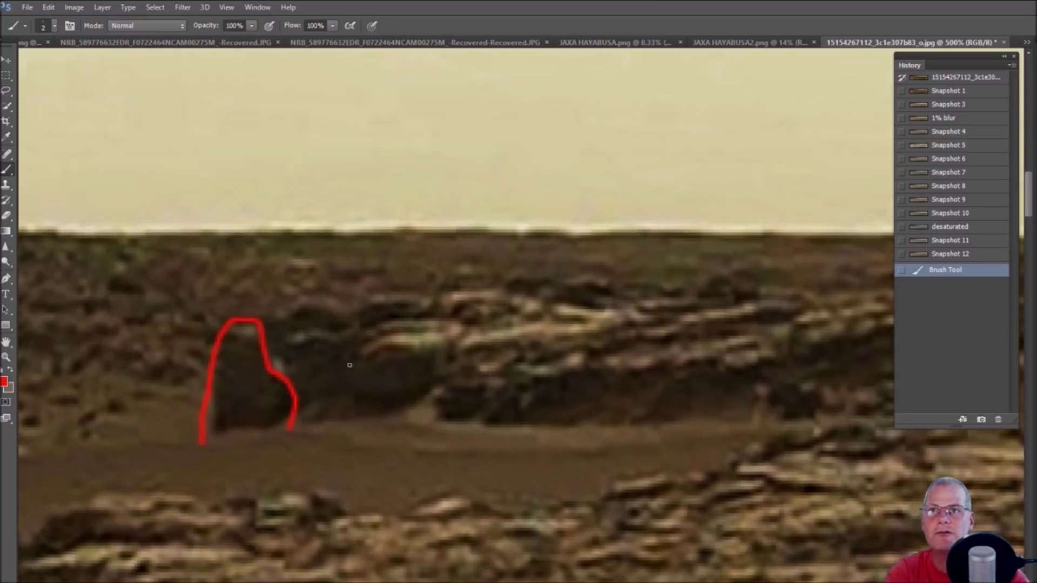
pyautogui.moveTo(354, 359)
pyautogui.mouseDown()
pyautogui.moveTo(415, 357)
pyautogui.moveTo(417, 397)
pyautogui.moveTo(372, 417)
pyautogui.moveTo(309, 416)
pyautogui.mouseUp()
pyautogui.moveTo(366, 352)
pyautogui.mouseDown()
pyautogui.moveTo(419, 337)
pyautogui.moveTo(419, 355)
pyautogui.moveTo(444, 334)
pyautogui.moveTo(447, 381)
pyautogui.mouseUp()
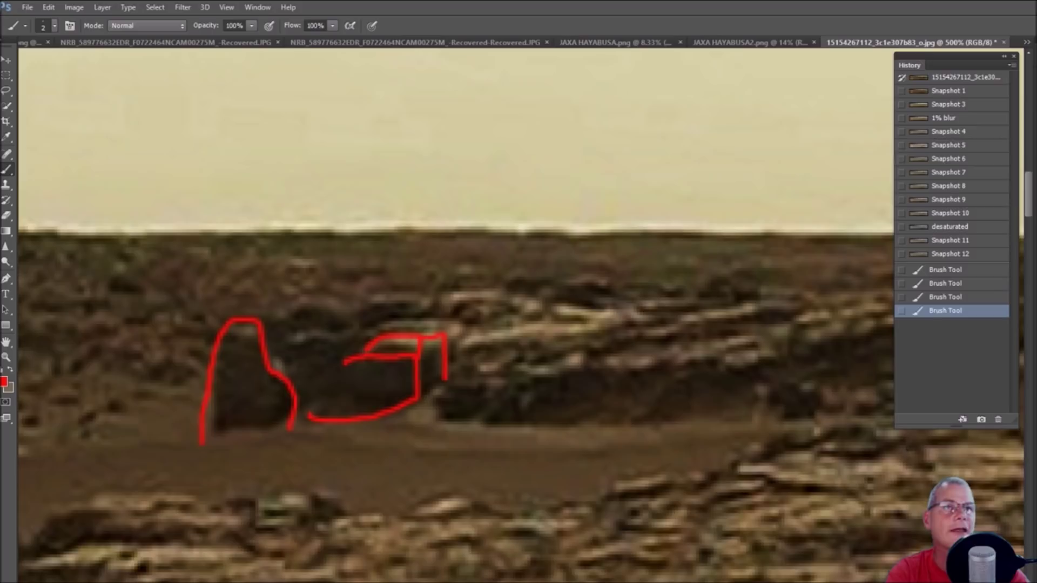
pyautogui.click(951, 254)
# - On Snapshot 7, trace the dark block's stepped top and mark the bright gap beside it in red, and restore Snapshot 12
pyautogui.click(949, 172)
pyautogui.moveTo(348, 365)
pyautogui.mouseDown()
pyautogui.moveTo(415, 365)
pyautogui.moveTo(419, 400)
pyautogui.mouseUp()
pyautogui.moveTo(296, 376)
pyautogui.mouseDown()
pyautogui.moveTo(304, 348)
pyautogui.moveTo(347, 344)
pyautogui.moveTo(352, 365)
pyautogui.mouseUp()
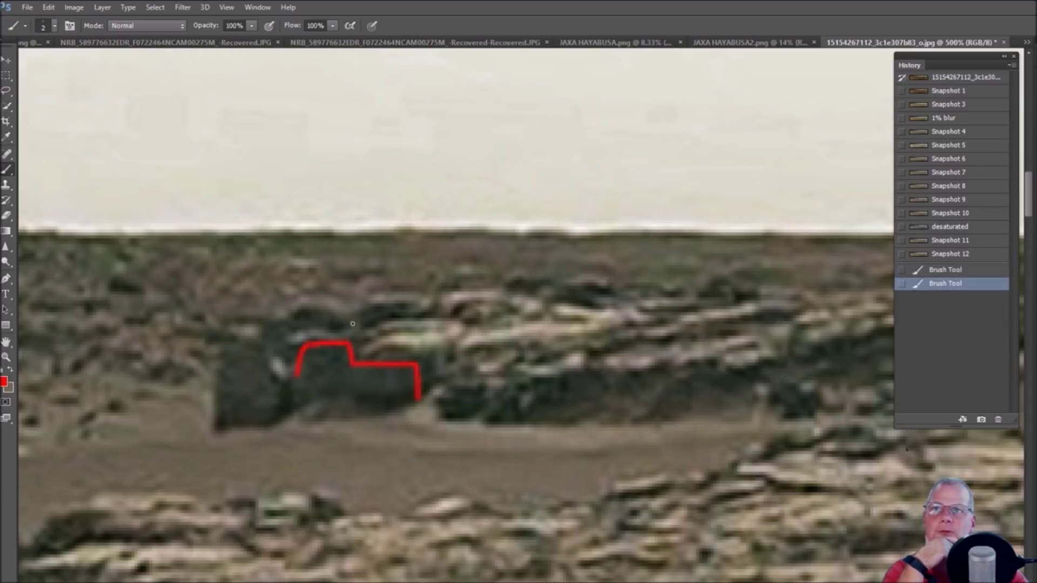
pyautogui.moveTo(272, 346)
pyautogui.mouseDown()
pyautogui.moveTo(266, 385)
pyautogui.moveTo(280, 383)
pyautogui.moveTo(270, 362)
pyautogui.moveTo(281, 382)
pyautogui.moveTo(276, 364)
pyautogui.moveTo(284, 386)
pyautogui.mouseUp()
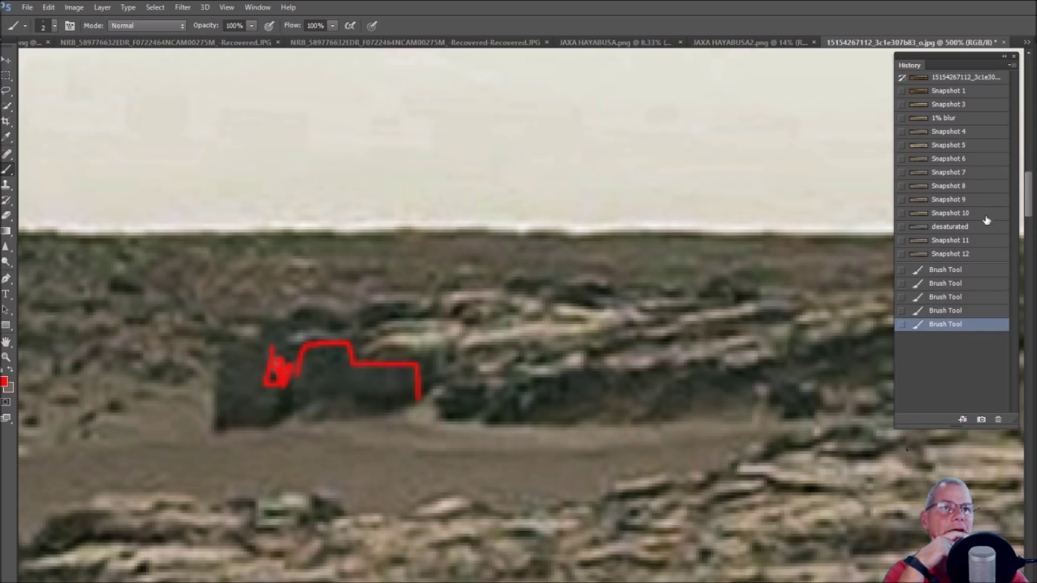
pyautogui.click(970, 260)
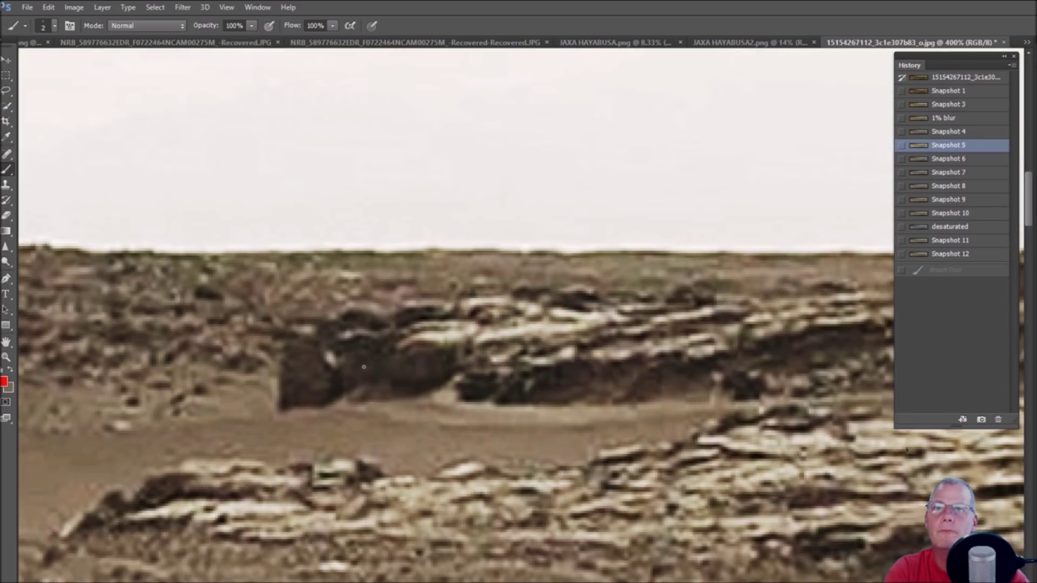
# - On Snapshot 5, outline the upright rock, circle the rounded block and trace the ridge above them in red, and restore Snapshot 12
pyautogui.moveTo(263, 388)
pyautogui.mouseDown()
pyautogui.moveTo(284, 324)
pyautogui.moveTo(309, 322)
pyautogui.moveTo(345, 380)
pyautogui.moveTo(327, 406)
pyautogui.mouseUp()
pyautogui.moveTo(429, 309)
pyautogui.mouseDown()
pyautogui.moveTo(384, 360)
pyautogui.moveTo(481, 329)
pyautogui.moveTo(442, 309)
pyautogui.mouseUp()
pyautogui.moveTo(326, 329)
pyautogui.mouseDown()
pyautogui.moveTo(341, 294)
pyautogui.moveTo(374, 292)
pyautogui.moveTo(381, 328)
pyautogui.moveTo(385, 310)
pyautogui.moveTo(426, 291)
pyautogui.moveTo(458, 304)
pyautogui.moveTo(565, 302)
pyautogui.moveTo(596, 318)
pyautogui.mouseUp()
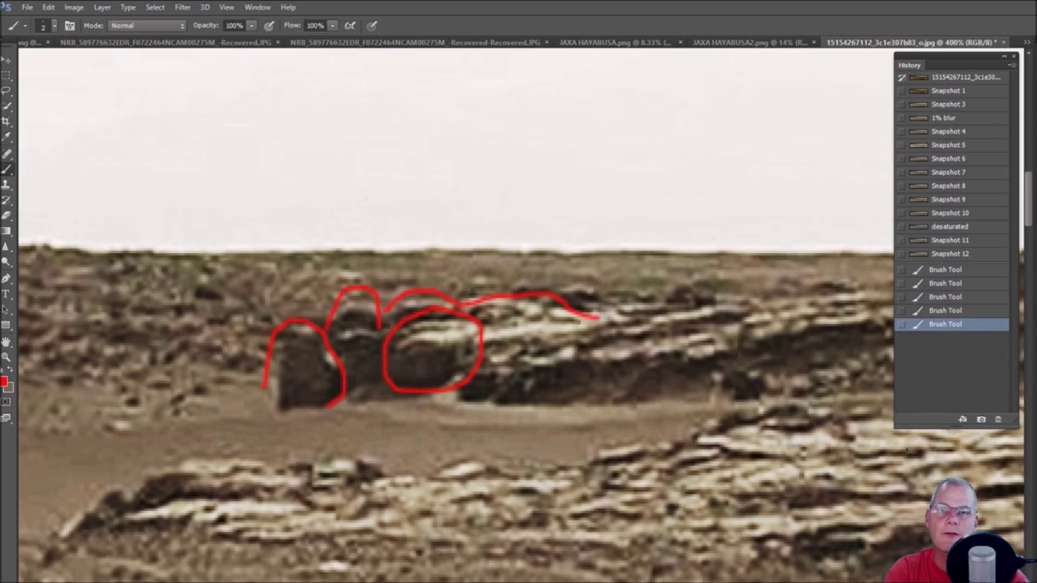
pyautogui.click(966, 256)
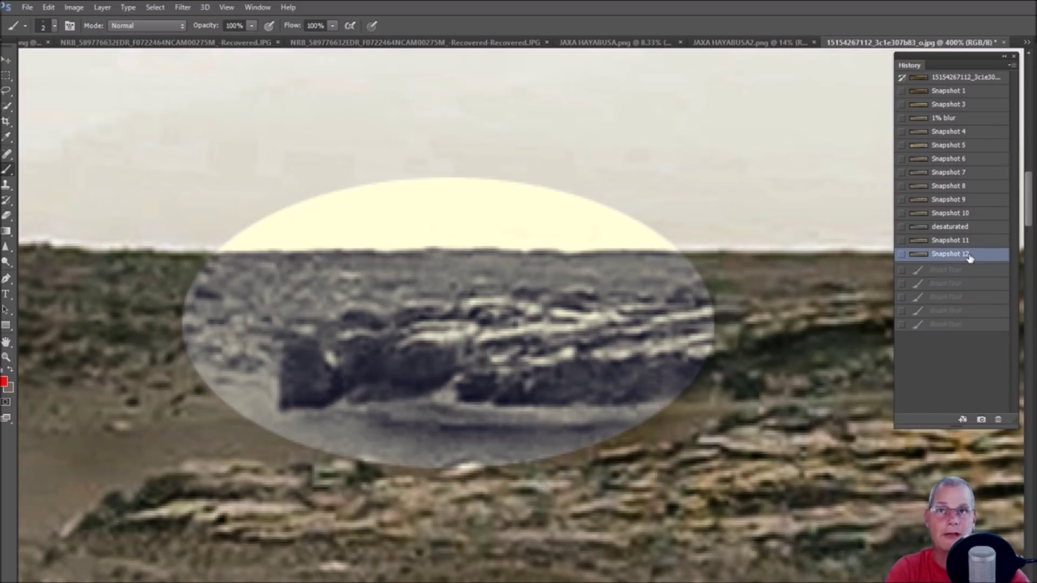
# - Restore Snapshot 3 and view the formation's dark blocks at 500%
pyautogui.hotkey('ctrl', '-')
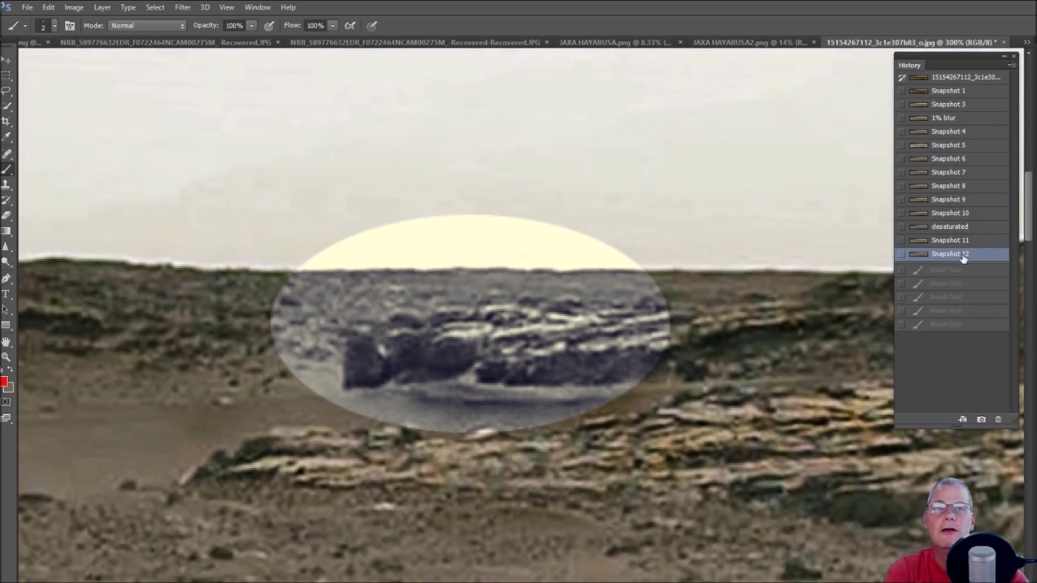
pyautogui.hotkey('ctrl', '+')
pyautogui.hotkey('ctrl', 'BackSpace')
pyautogui.hotkey('ctrl', '+')
pyautogui.hotkey('ctrl', '+')
pyautogui.hotkey('ctrl', '+')
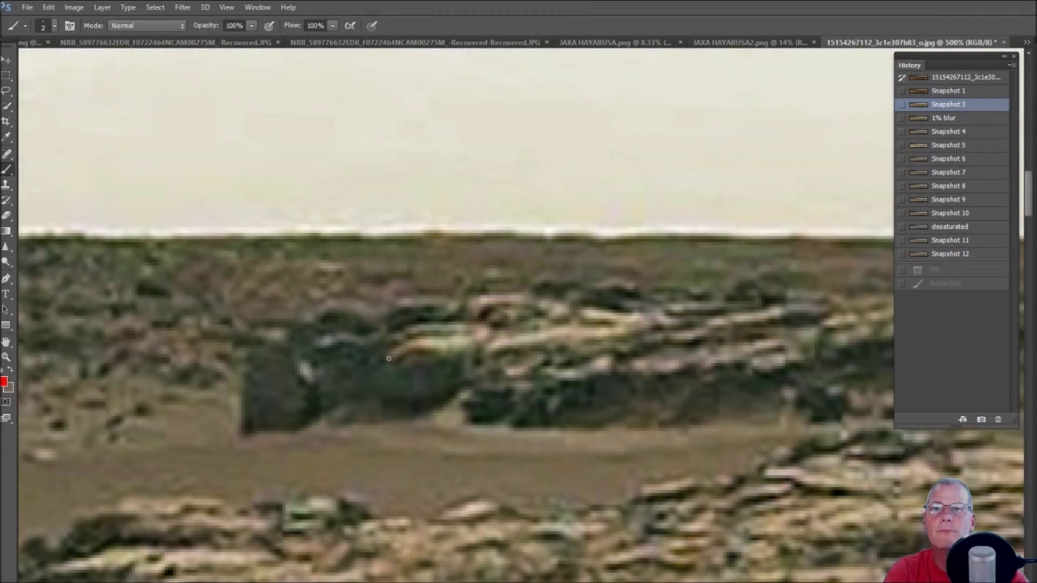
# - Mark the box-shaped block's top, side and stepped lower edges with straight red strokes, and restore Snapshot 12
pyautogui.moveTo(383, 365); pyautogui.dragTo(449, 365)
pyautogui.moveTo(322, 364); pyautogui.dragTo(323, 421)
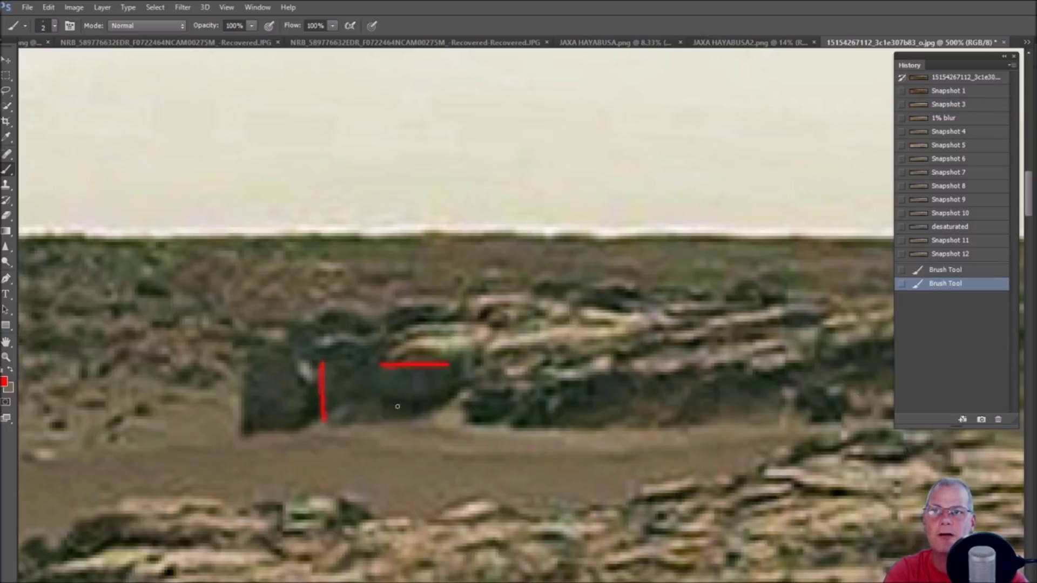
pyautogui.moveTo(386, 419); pyautogui.dragTo(385, 423)
pyautogui.moveTo(384, 401); pyautogui.dragTo(413, 396)
pyautogui.click(924, 300)
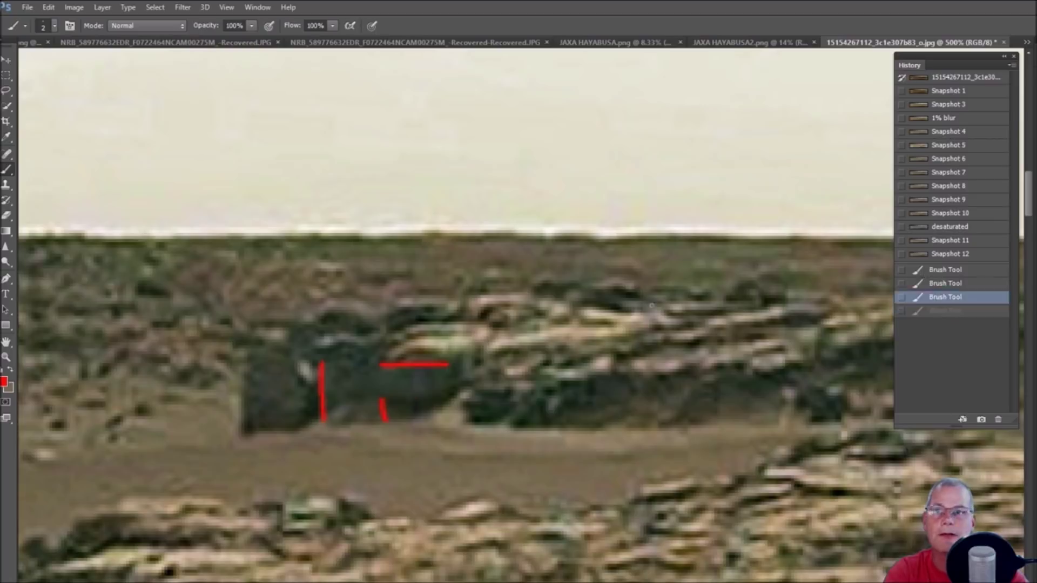
pyautogui.moveTo(409, 368)
pyautogui.mouseDown()
pyautogui.moveTo(410, 425)
pyautogui.moveTo(380, 423)
pyautogui.mouseUp()
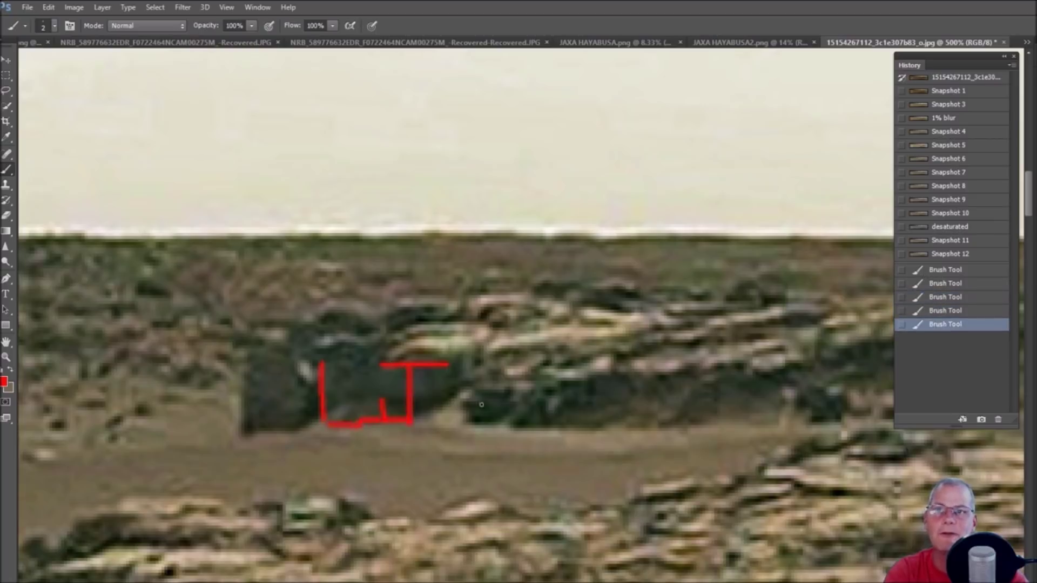
pyautogui.hotkey('ctrl', '-')
pyautogui.hotkey('ctrl', '-')
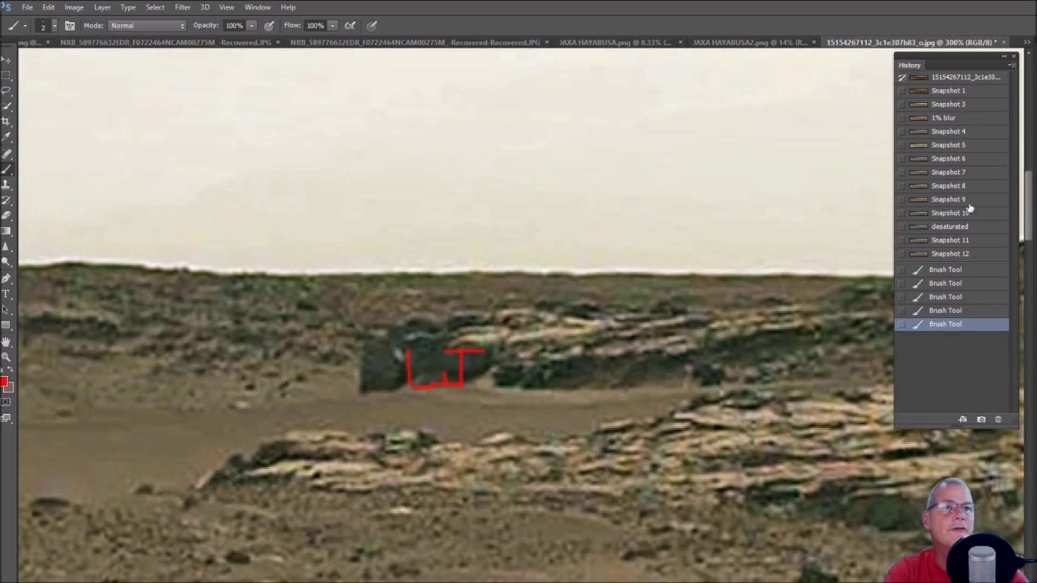
pyautogui.click(951, 254)
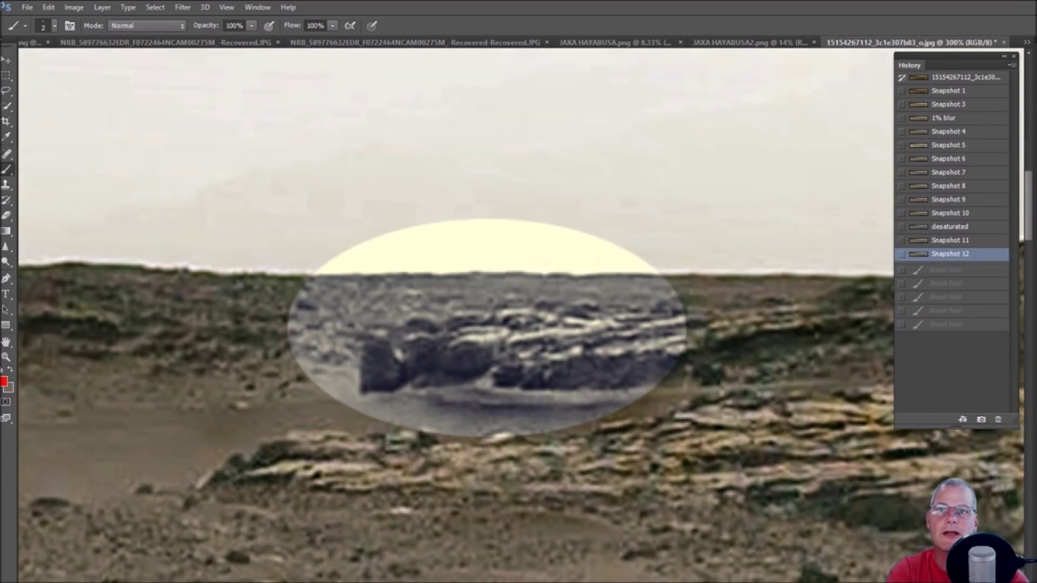
# - On Snapshot 1 at 400%, circle the dark rock cluster beside the sandy path below the large outcrop in red
pyautogui.hotkey('ctrl', '-')
pyautogui.scroll(-10, 520, 315)
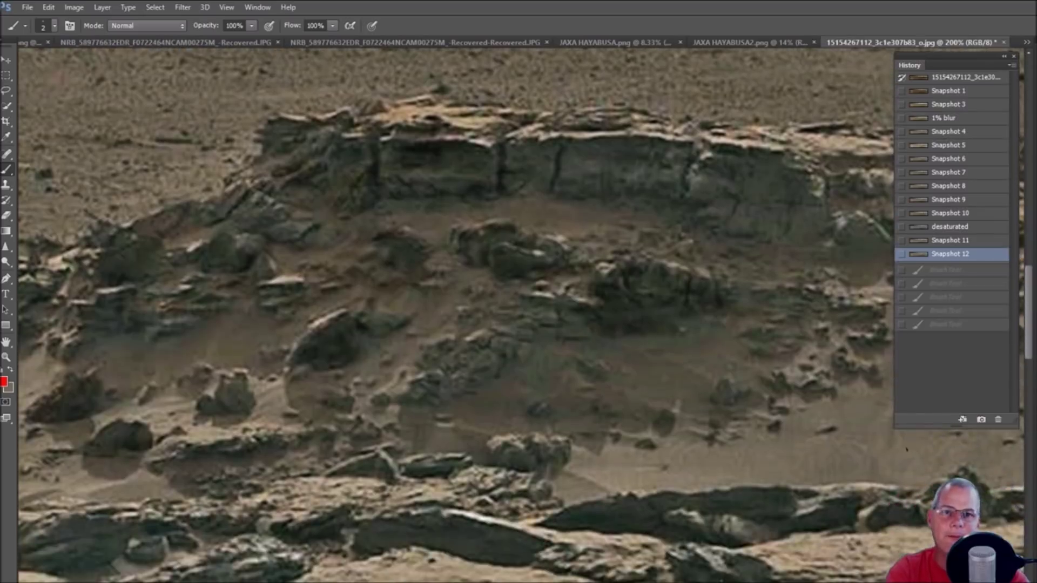
pyautogui.hscroll(10, 907, 449)
pyautogui.hscroll(-3, 907, 449)
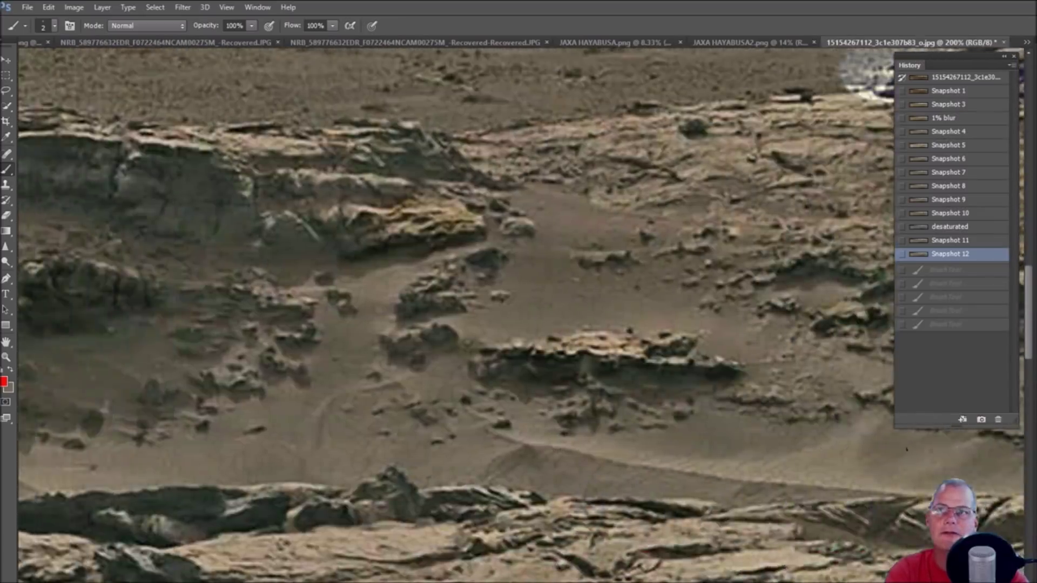
pyautogui.hotkey('ctrl', '+')
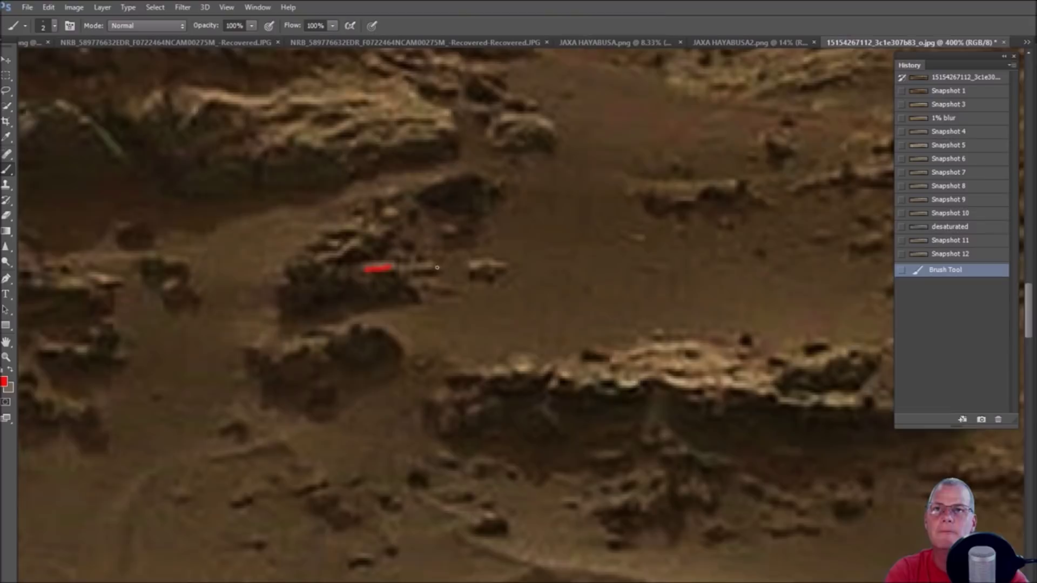
pyautogui.moveTo(413, 234)
pyautogui.mouseDown()
pyautogui.moveTo(296, 216)
pyautogui.moveTo(267, 284)
pyautogui.moveTo(358, 309)
pyautogui.moveTo(464, 304)
pyautogui.moveTo(463, 252)
pyautogui.moveTo(414, 235)
pyautogui.mouseUp()
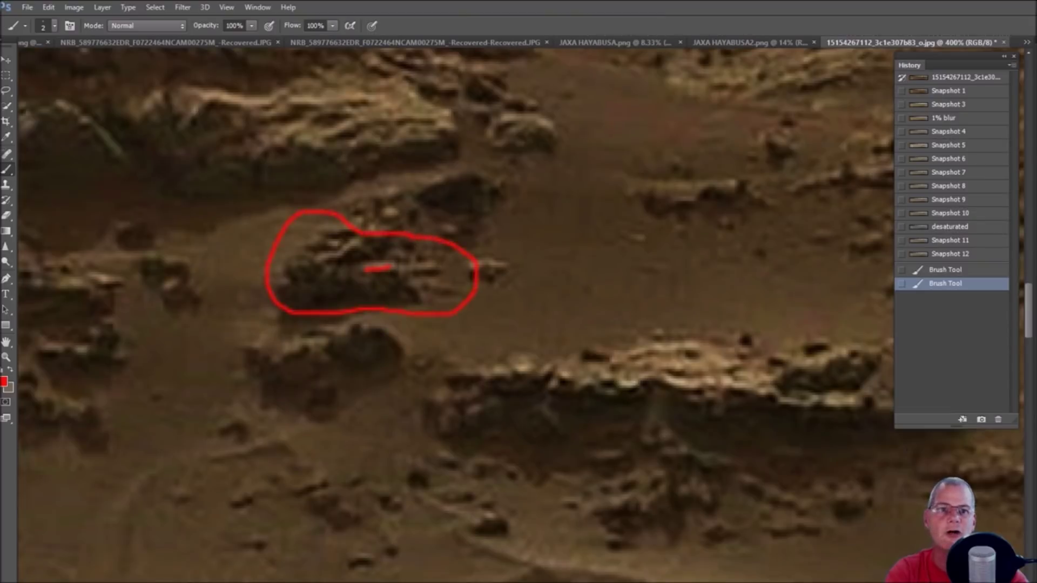
# - Circle the smaller rock cluster across the sandy path in red, and restore Snapshot 12
pyautogui.hscroll(-8, 614, 506)
pyautogui.moveTo(439, 334)
pyautogui.mouseDown()
pyautogui.moveTo(422, 367)
pyautogui.moveTo(434, 417)
pyautogui.moveTo(521, 451)
pyautogui.moveTo(528, 373)
pyautogui.moveTo(454, 349)
pyautogui.mouseUp()
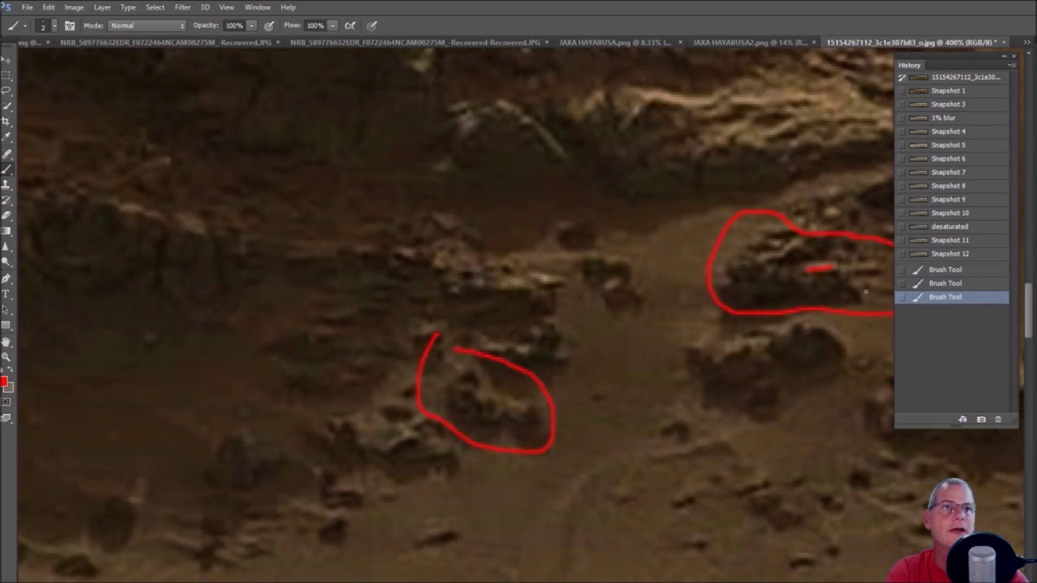
pyautogui.click(949, 254)
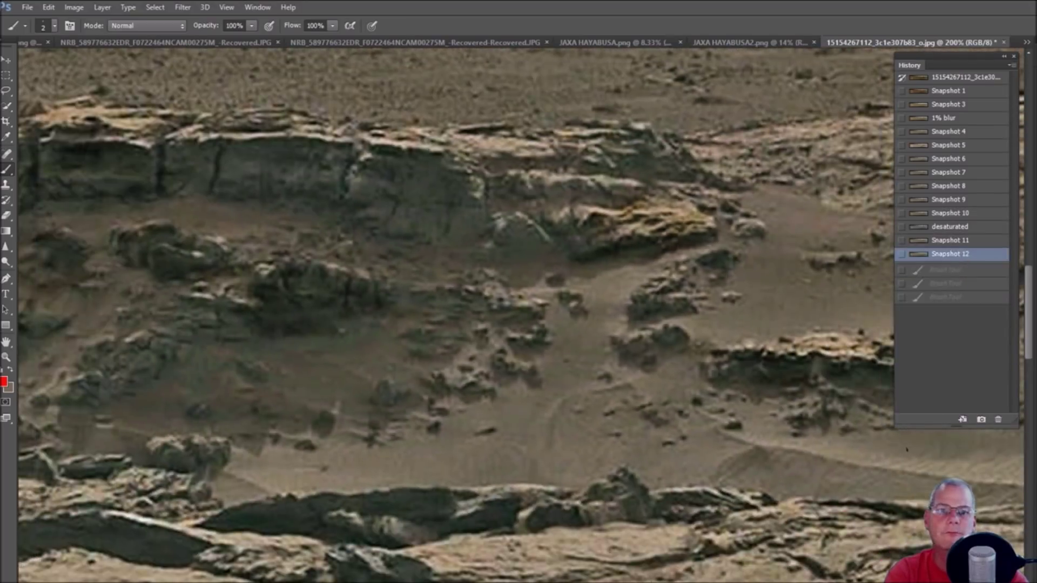
# - Restore Snapshot 10 and examine the highlighted rock on the outcrop's slope at 400%
pyautogui.hscroll(-9, 907, 449)
pyautogui.hscroll(-6, 907, 449)
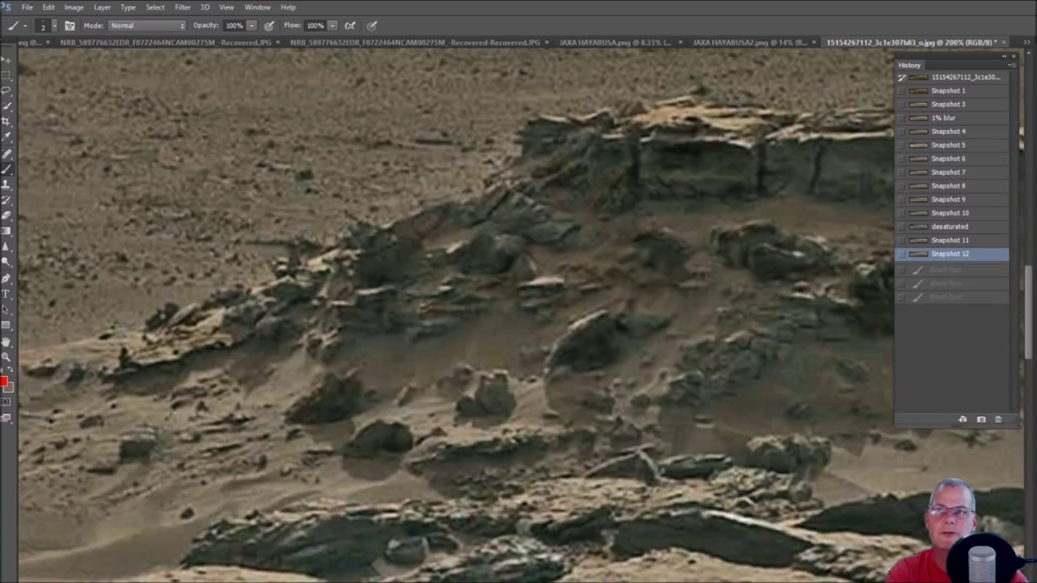
pyautogui.click(997, 226)
pyautogui.click(992, 214)
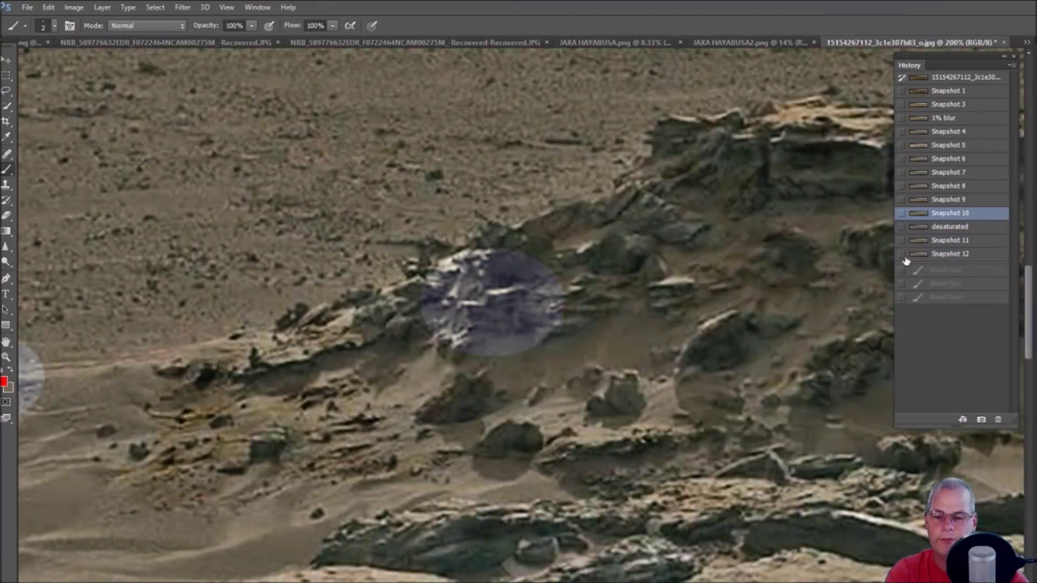
pyautogui.hotkey('ctrl', '+')
pyautogui.hotkey('ctrl', '+')
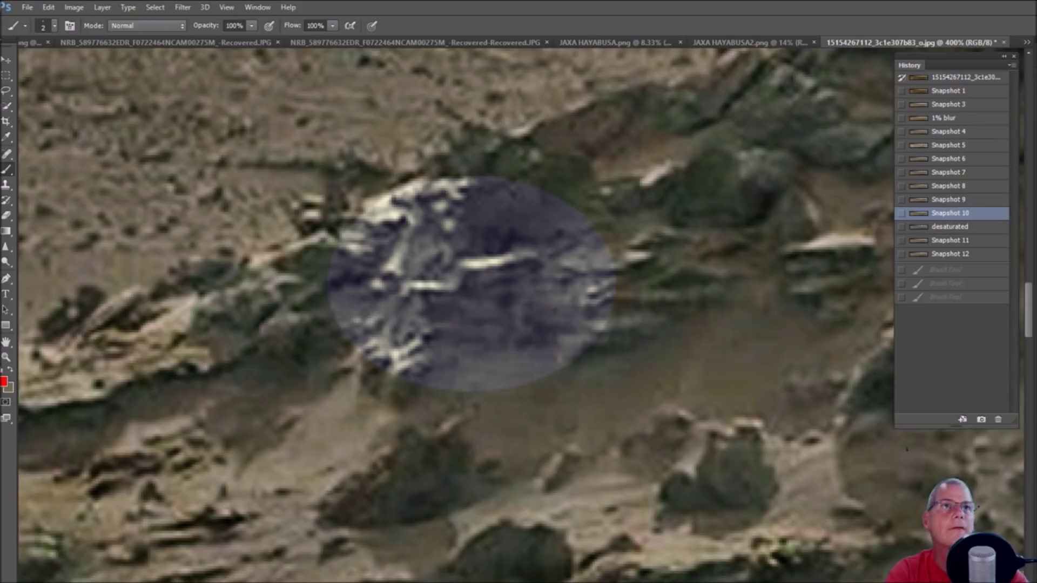
# - On Snapshot 1, trace the bright stepped ledge on the slope's rock in red, and restore Snapshot 12
pyautogui.click(992, 91)
pyautogui.moveTo(469, 264)
pyautogui.mouseDown()
pyautogui.moveTo(528, 253)
pyautogui.moveTo(454, 277)
pyautogui.mouseUp()
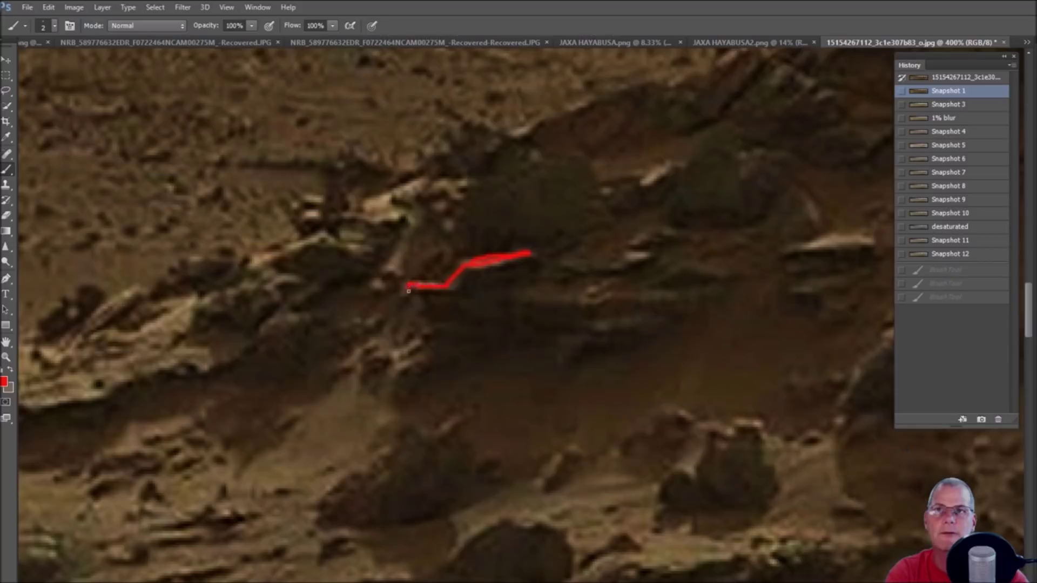
pyautogui.moveTo(433, 287)
pyautogui.mouseDown()
pyautogui.moveTo(465, 286)
pyautogui.moveTo(412, 293)
pyautogui.moveTo(448, 291)
pyautogui.mouseUp()
pyautogui.click(967, 254)
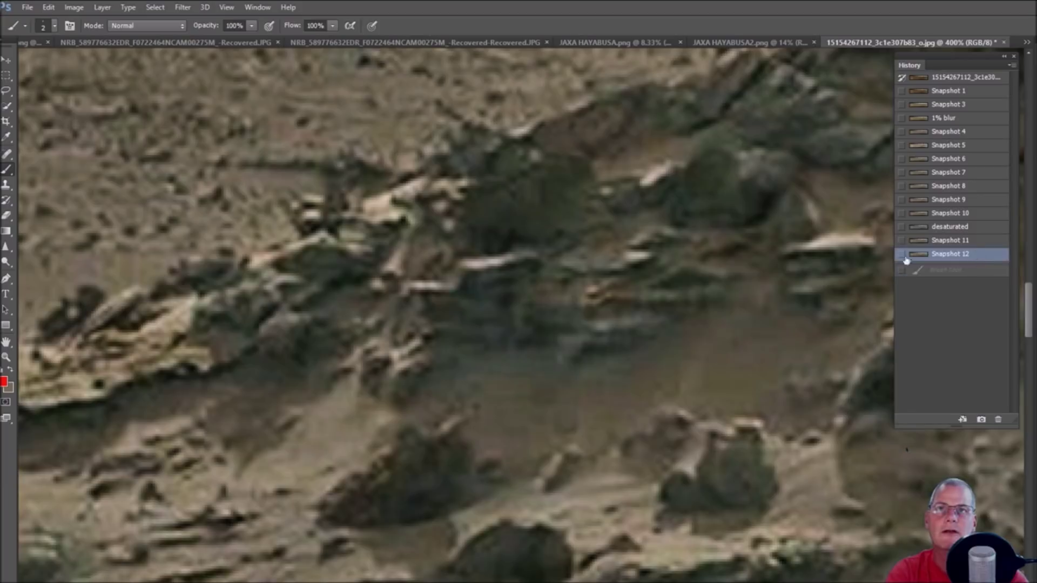
# - View the rocky slope and the neighbouring highlighted boulder and slab-shaped rock at 300%
pyautogui.hotkey('ctrl', '-')
pyautogui.click(622, 320)
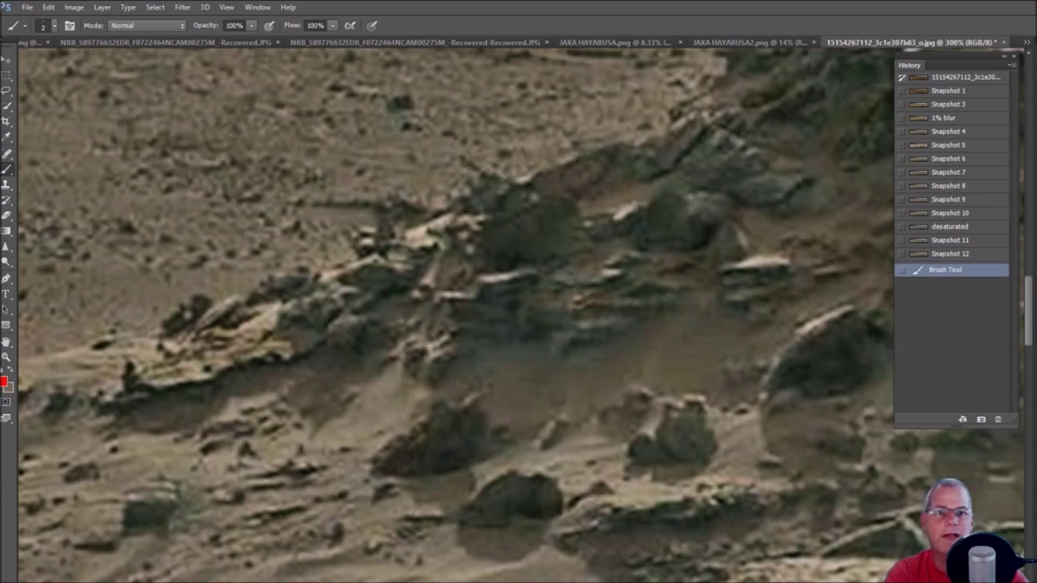
pyautogui.hscroll(-7, 521, 316)
pyautogui.hscroll(1, 521, 315)
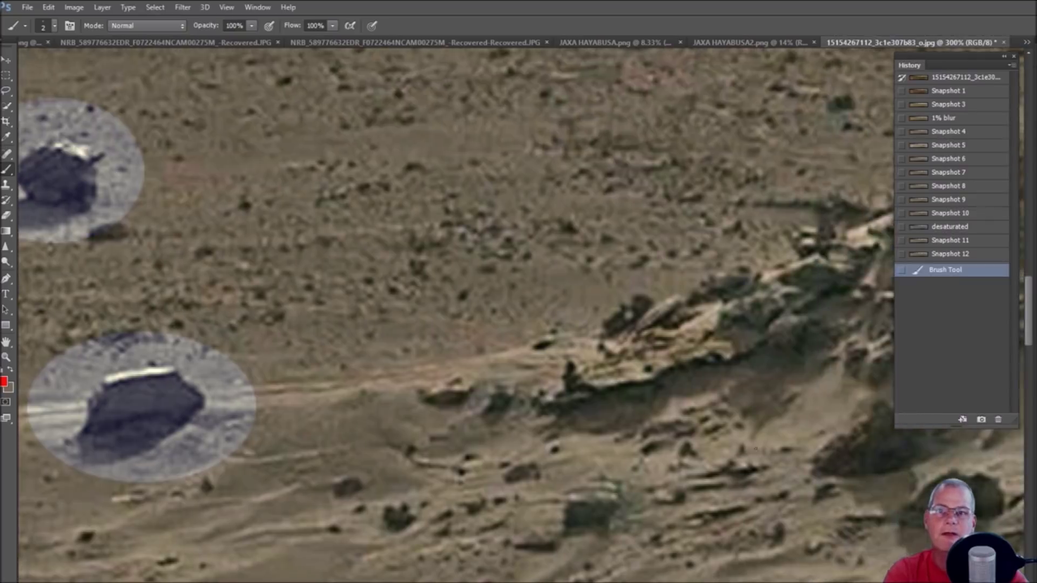
# - On Snapshot 3, outline the block-like rock and the layered ledge beside it below the outcrop in red at 400%
pyautogui.scroll(-3, 756, 449)
pyautogui.hotkey('ctrl', '+')
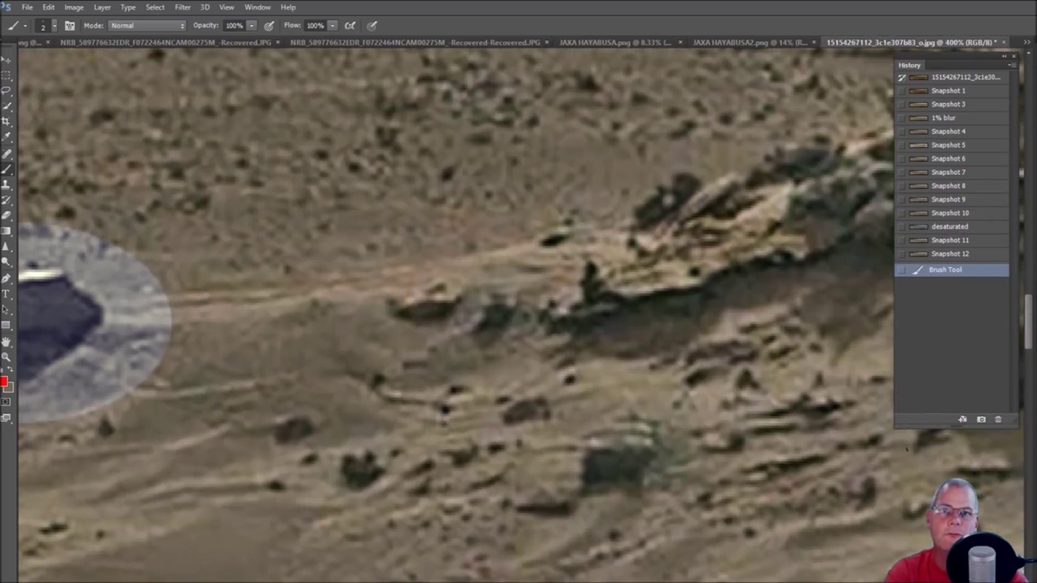
pyautogui.moveTo(527, 453); pyautogui.dragTo(513, 480)
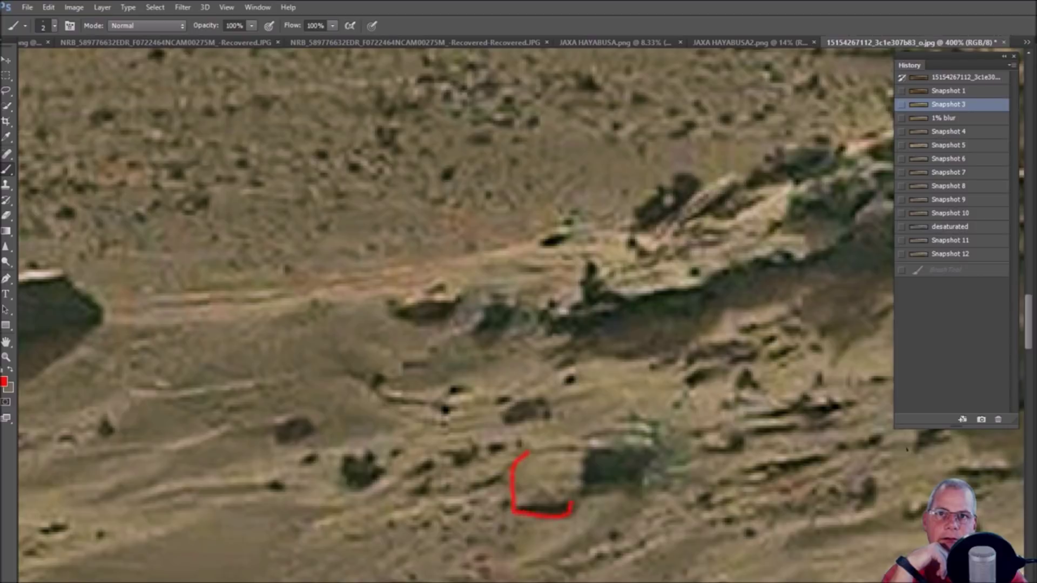
pyautogui.moveTo(581, 478); pyautogui.dragTo(582, 456)
pyautogui.moveTo(601, 416)
pyautogui.mouseDown()
pyautogui.moveTo(655, 417)
pyautogui.moveTo(666, 450)
pyautogui.moveTo(586, 455)
pyautogui.mouseUp()
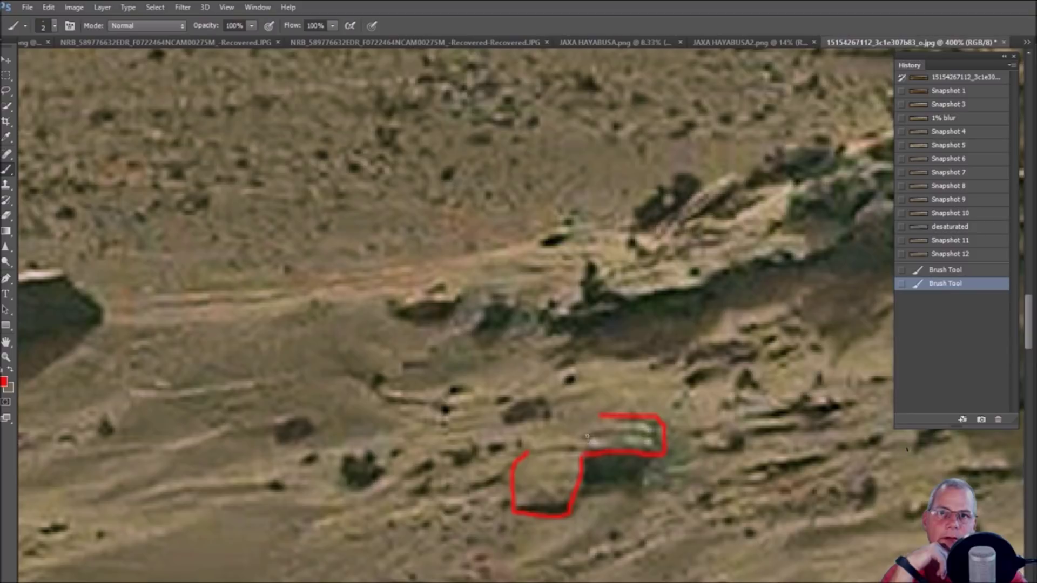
pyautogui.moveTo(644, 434); pyautogui.dragTo(659, 436)
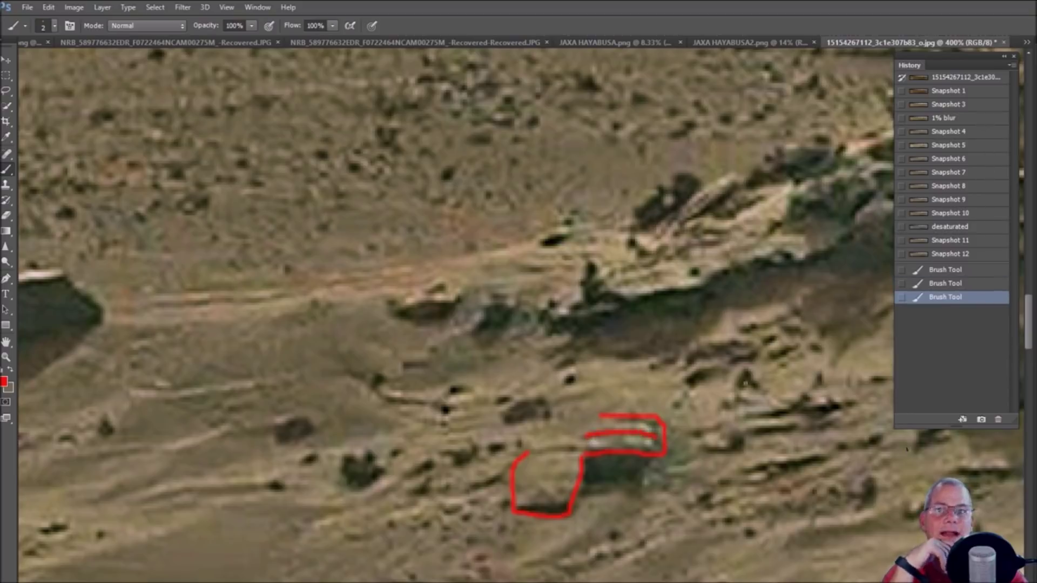
# - Roll back the red outlines and examine the block-like rock on the 1% blur snapshot
pyautogui.click(948, 271)
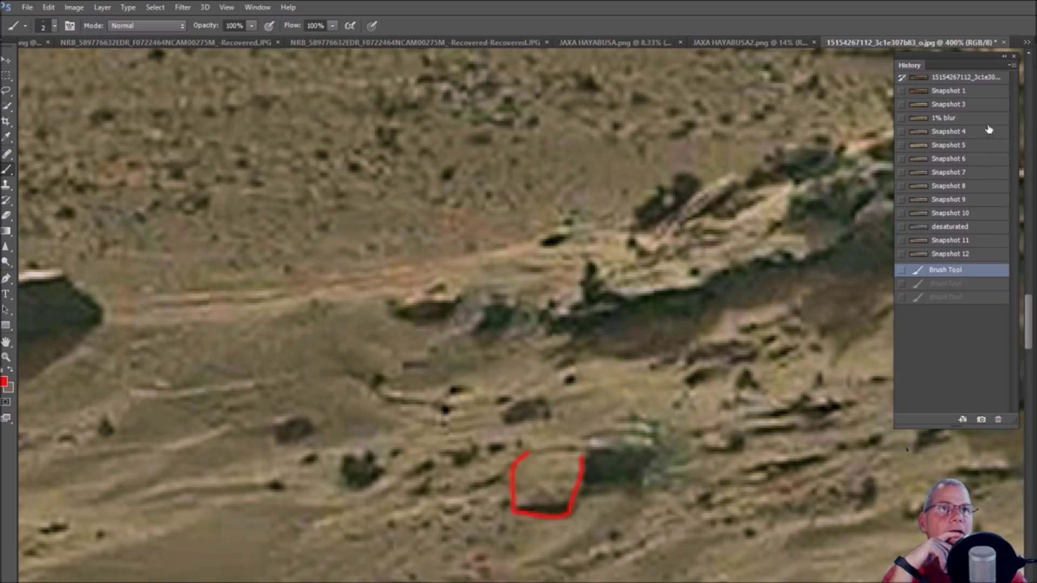
pyautogui.click(989, 94)
pyautogui.click(962, 118)
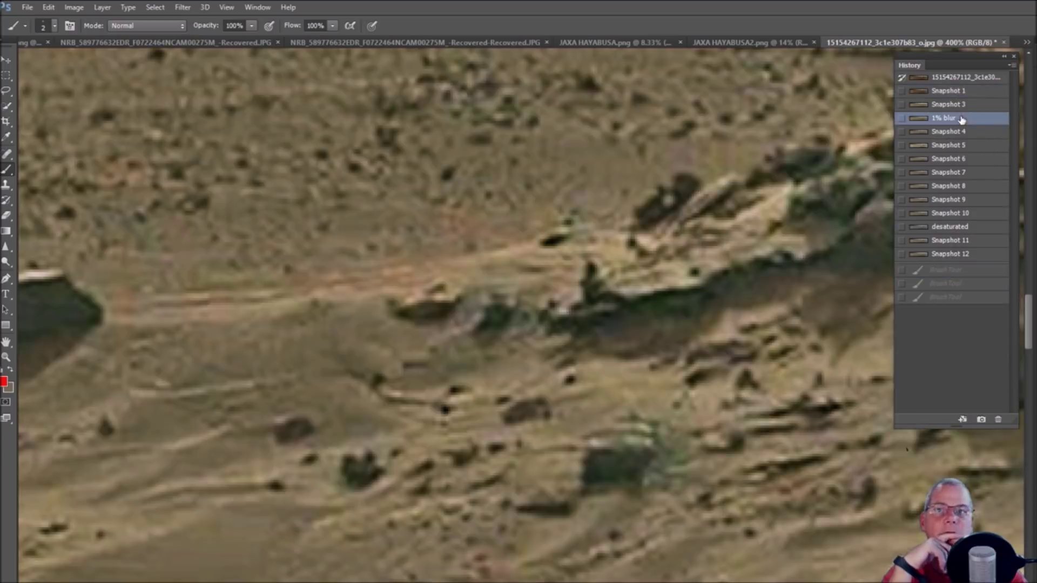
# - On Snapshot 4, circle the block-like rock's near corner and trace its lower and side edges in red
pyautogui.click(984, 132)
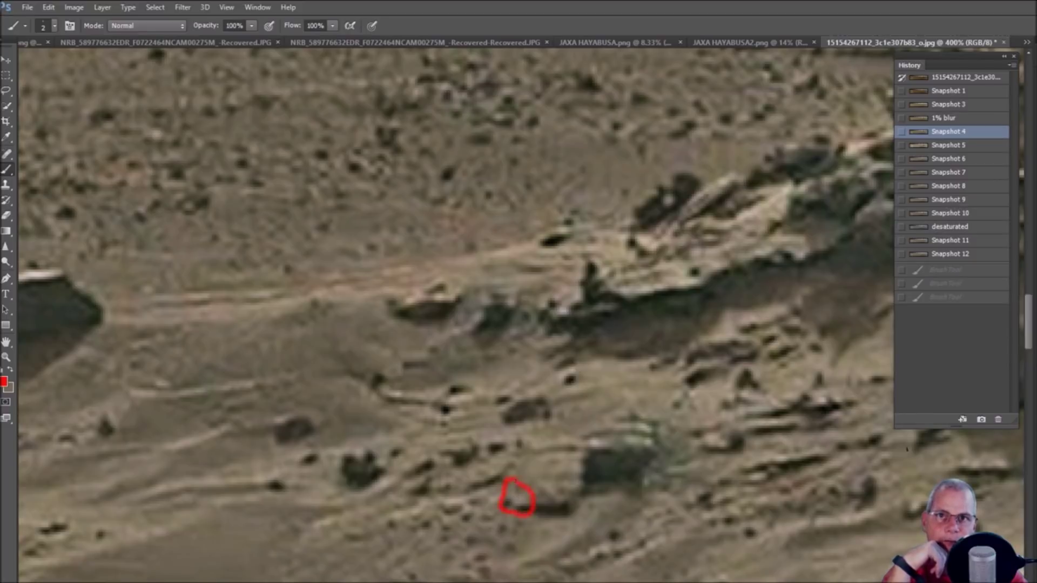
pyautogui.click(525, 508)
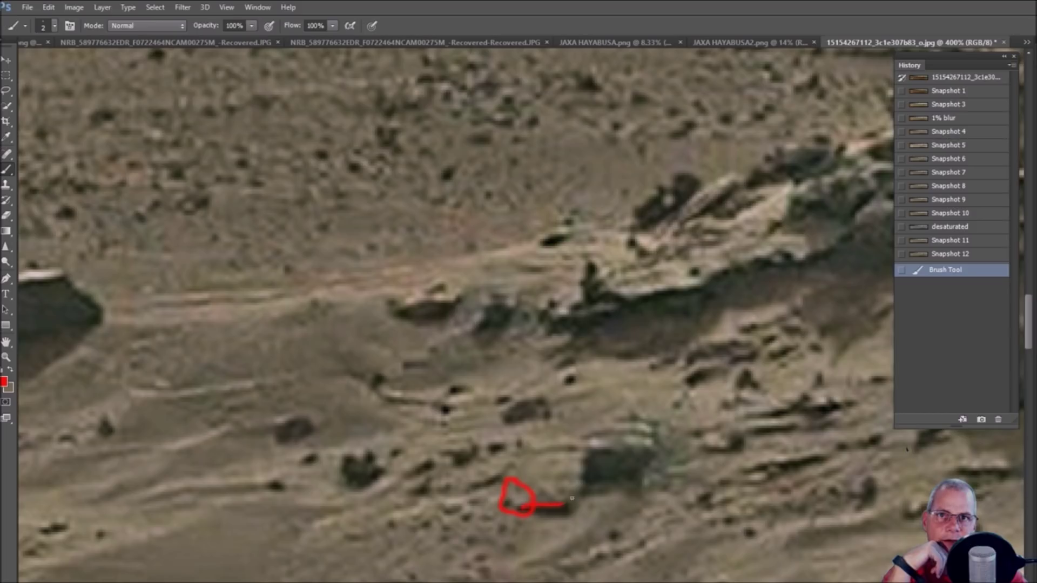
pyautogui.moveTo(587, 452); pyautogui.dragTo(587, 450)
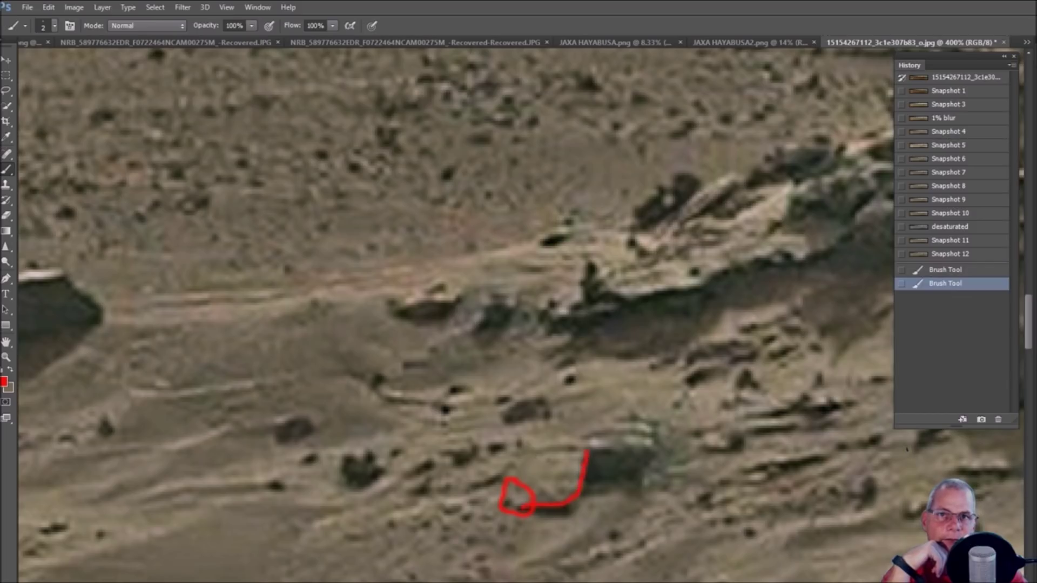
# - View the outcrop and sandy plain at 66.7%, and examine the dark foreground boulders at 200%
pyautogui.hotkey('ctrl', '-')
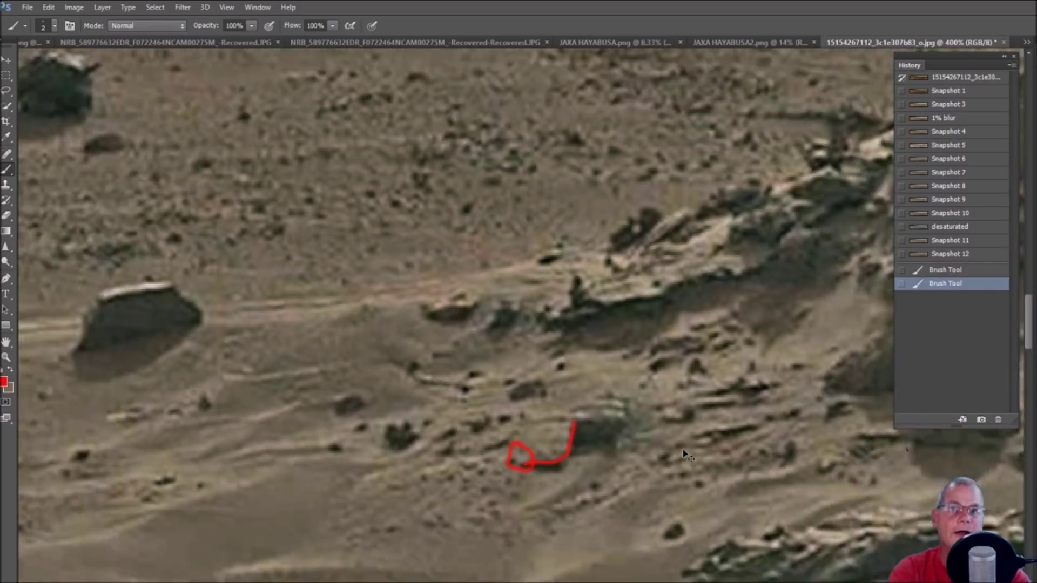
pyautogui.hotkey('ctrl', '-')
pyautogui.hotkey('ctrl', '-')
pyautogui.hotkey('ctrl', '-')
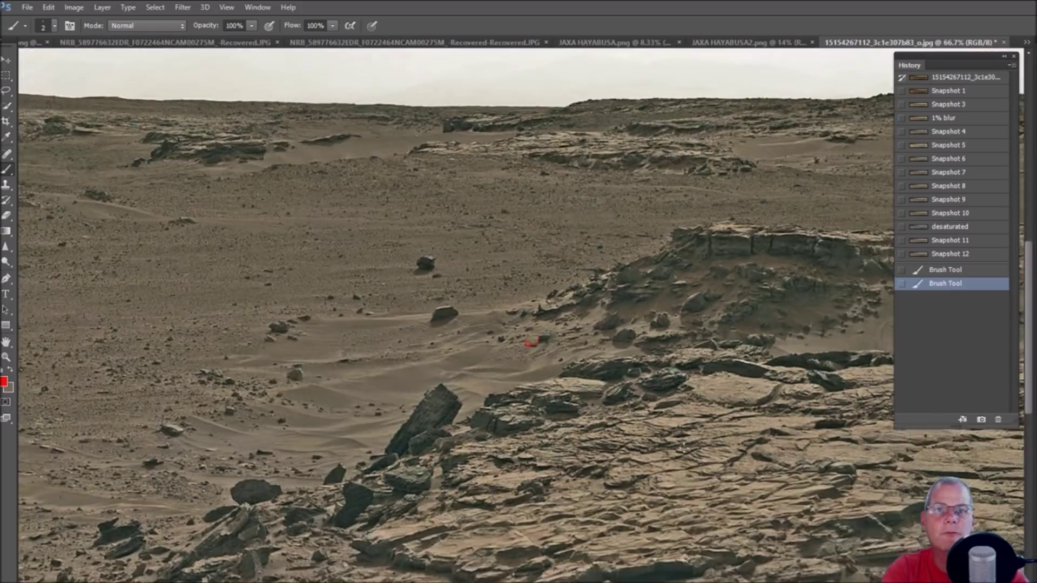
pyautogui.scroll(-2, 691, 480)
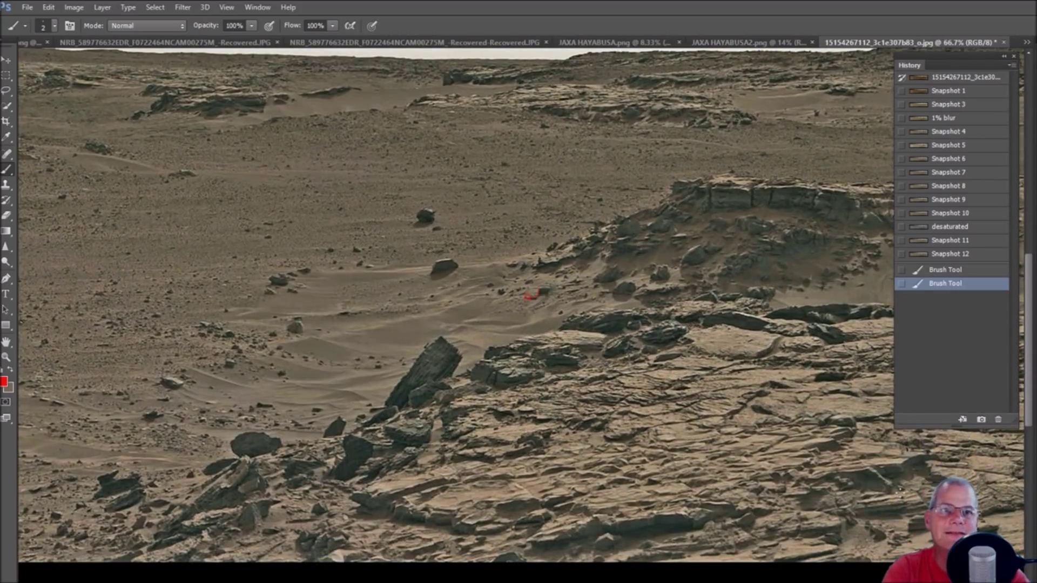
pyautogui.hscroll(1, 679, 442)
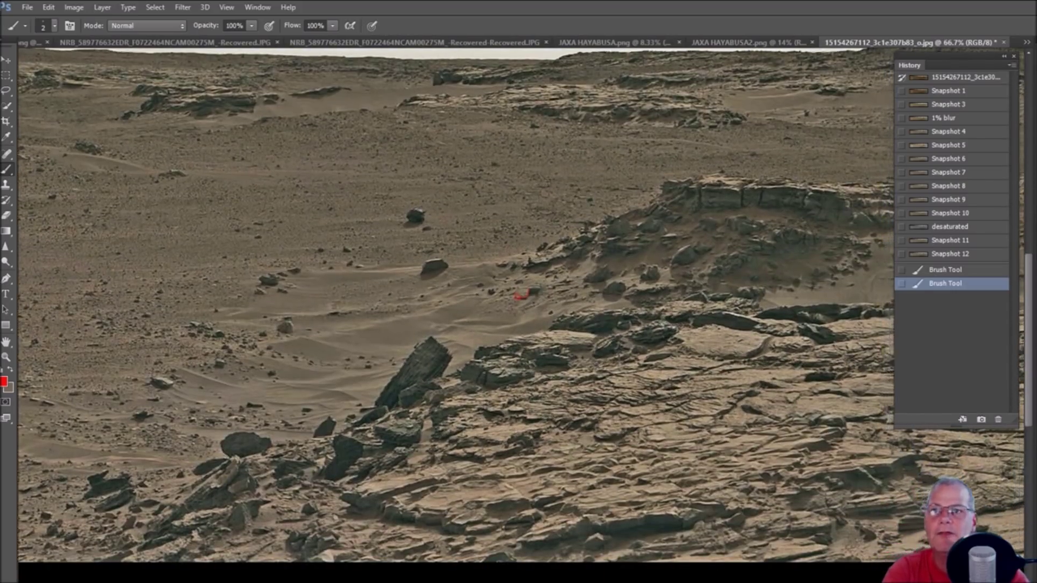
pyautogui.hscroll(-12, 679, 442)
pyautogui.scroll(-5, 679, 441)
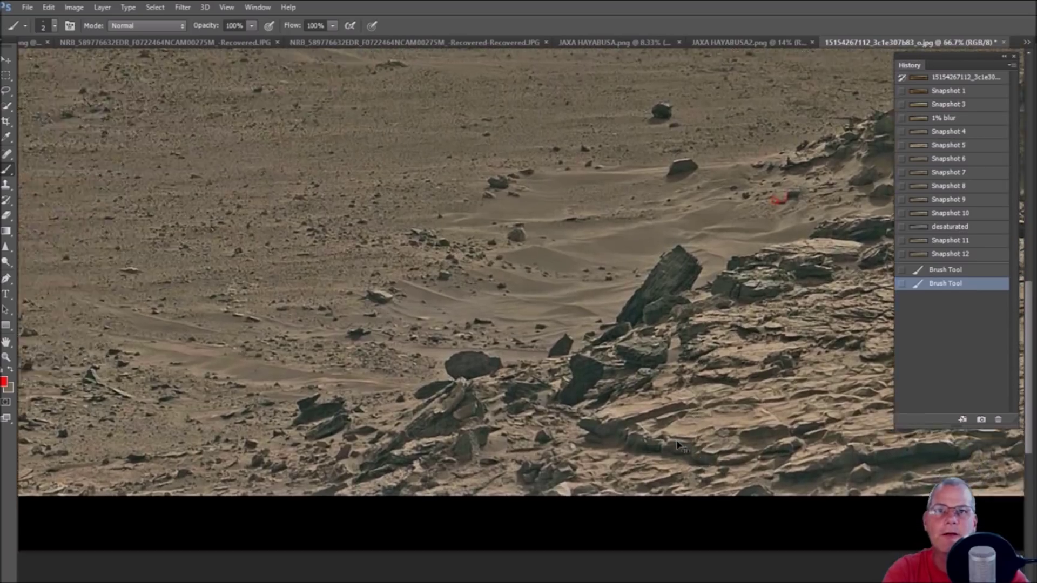
pyautogui.hotkey('ctrl', '+')
pyautogui.hotkey('ctrl', '+')
pyautogui.scroll(-3, 730, 435)
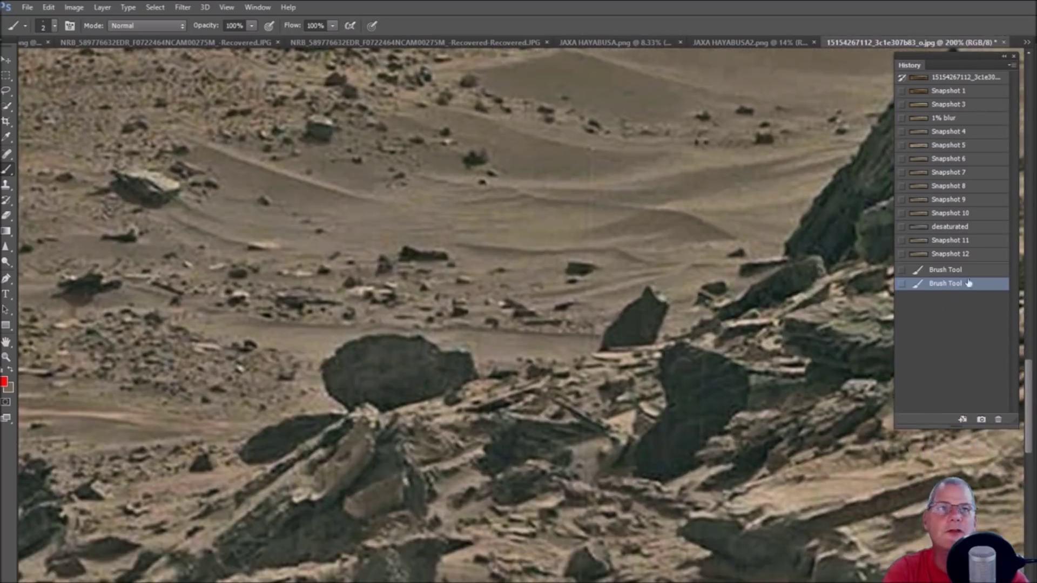
# - Compare the dark foreground boulders on Snapshot 4 and Snapshot 3
pyautogui.click(991, 243)
pyautogui.click(967, 270)
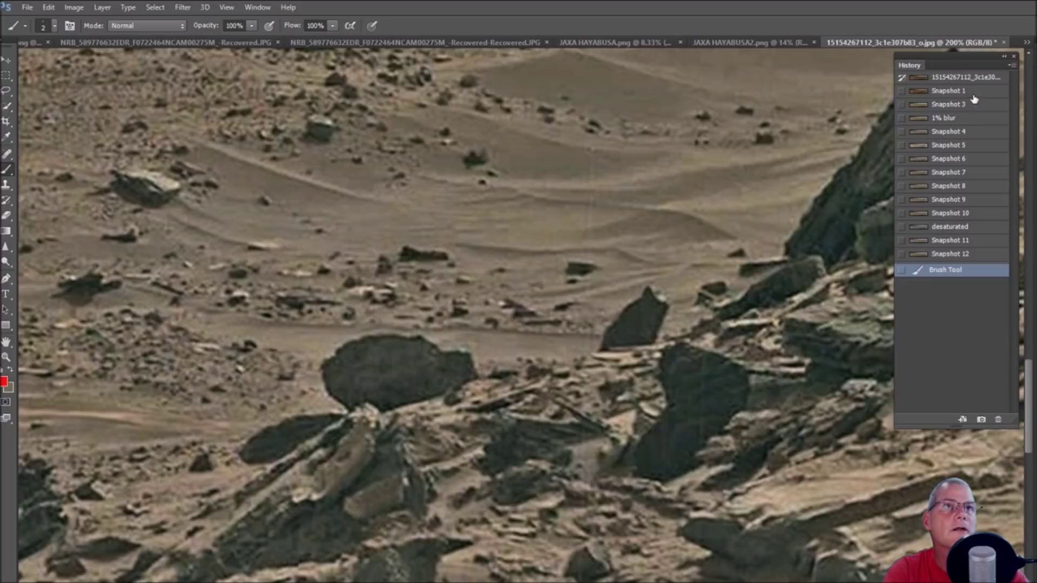
pyautogui.click(979, 131)
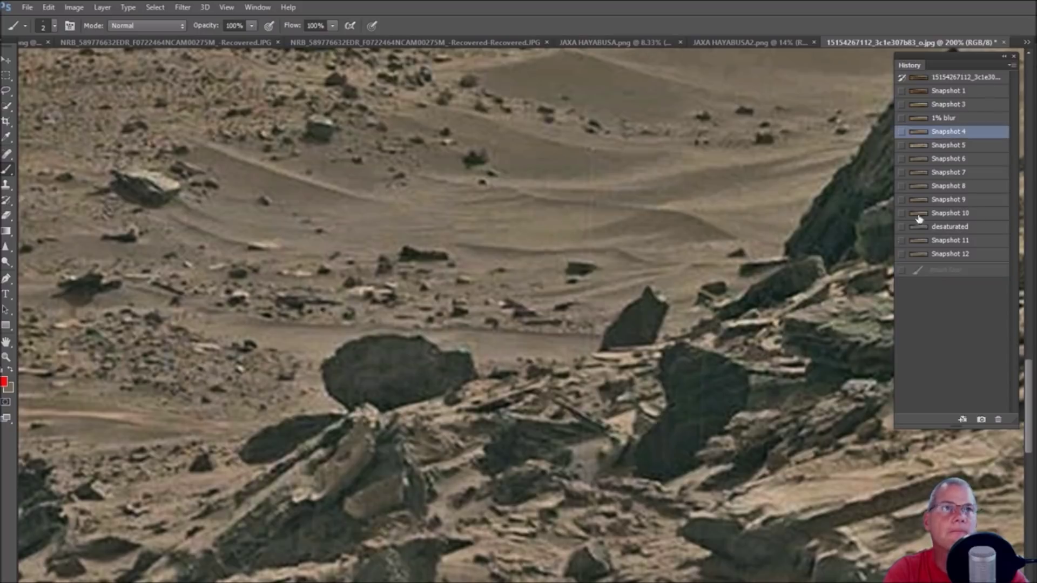
pyautogui.click(990, 106)
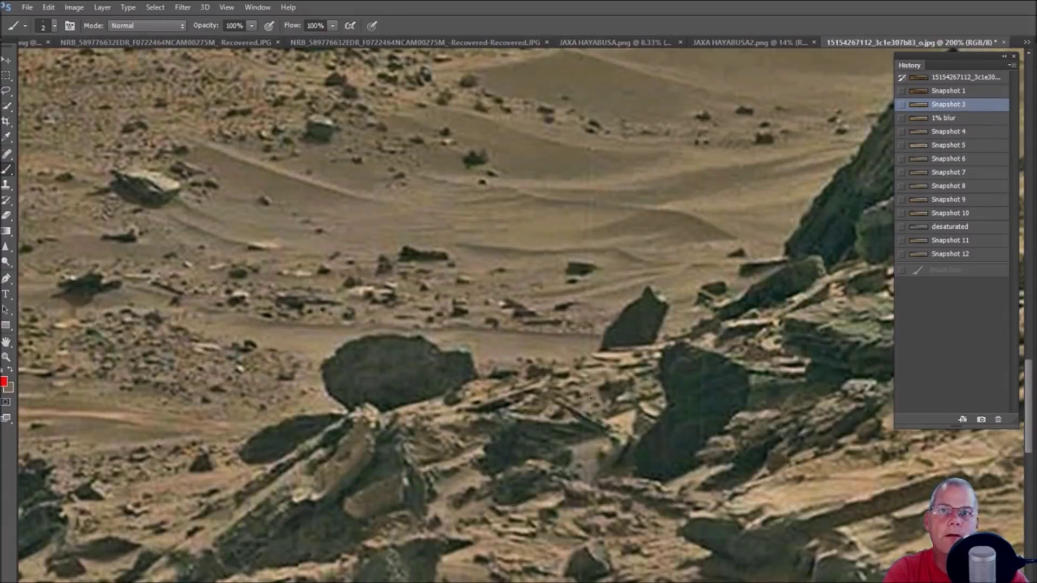
# - Circle the thin rod-like feature between the dark boulders and trace its shape in red, and roll back to the first brush stroke
pyautogui.moveTo(531, 404); pyautogui.dragTo(549, 417)
pyautogui.moveTo(582, 383)
pyautogui.mouseDown()
pyautogui.moveTo(621, 403)
pyautogui.moveTo(565, 428)
pyautogui.mouseUp()
pyautogui.hotkey('ctrl', '+')
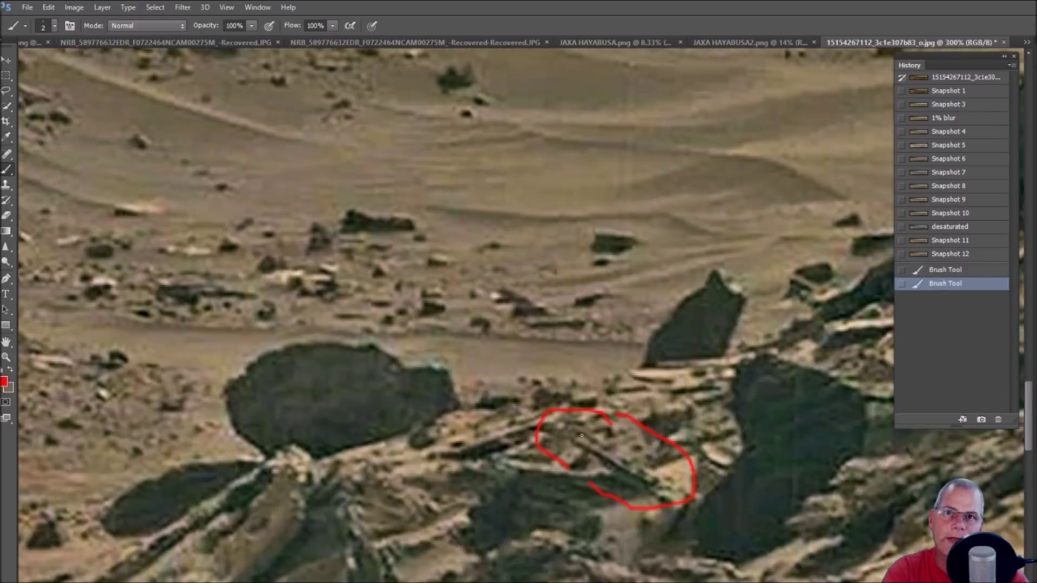
pyautogui.moveTo(580, 441)
pyautogui.mouseDown()
pyautogui.moveTo(658, 484)
pyautogui.moveTo(581, 433)
pyautogui.mouseUp()
pyautogui.moveTo(612, 453); pyautogui.dragTo(621, 459)
pyautogui.click(634, 471)
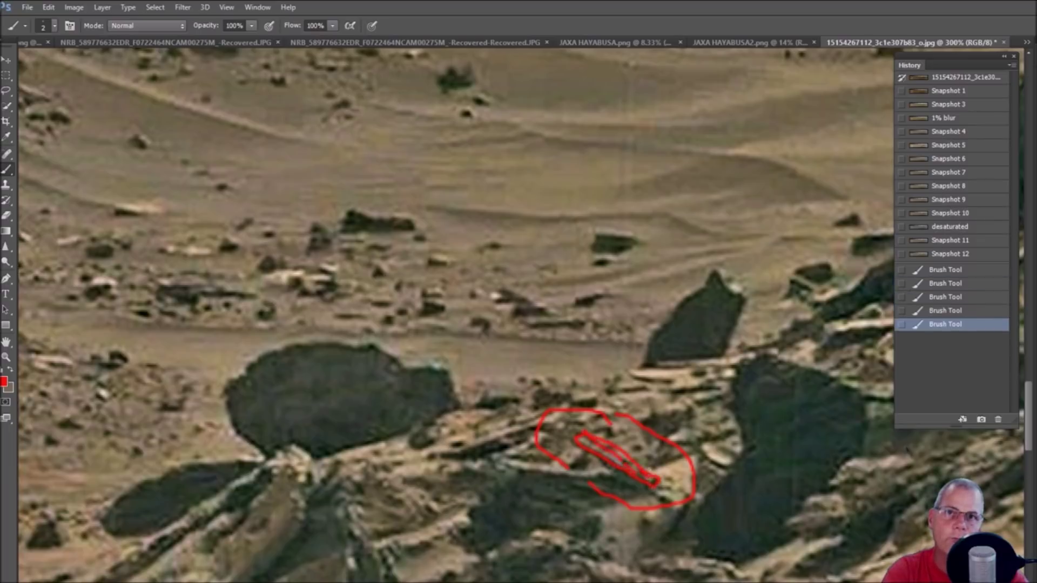
pyautogui.click(970, 271)
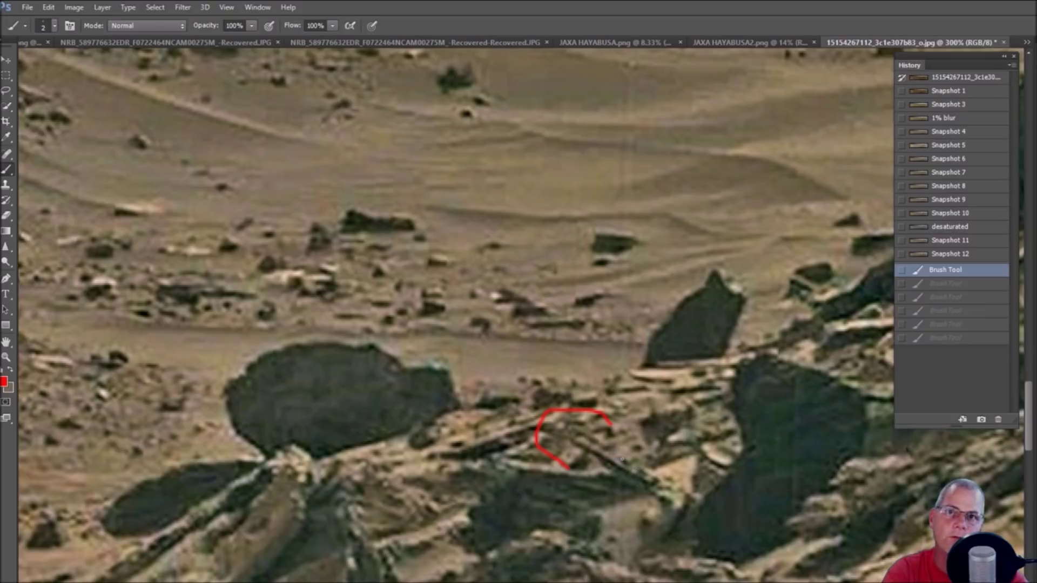
# - Trace the slanted rock's shaded underside below the rounded boulder in red, and roll back to the first brush stroke
pyautogui.hotkey('ctrl', '-')
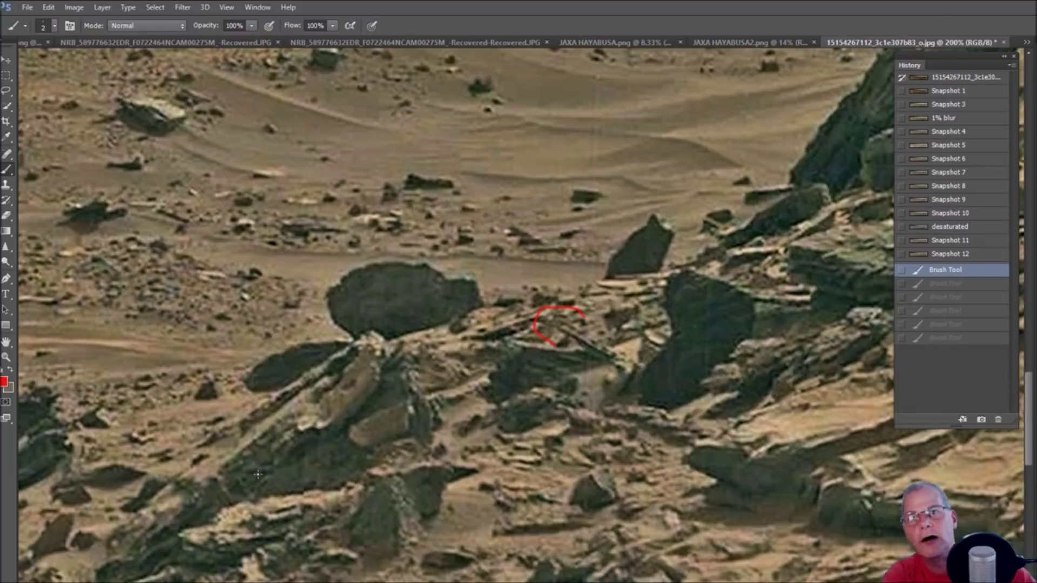
pyautogui.moveTo(384, 351); pyautogui.dragTo(380, 384)
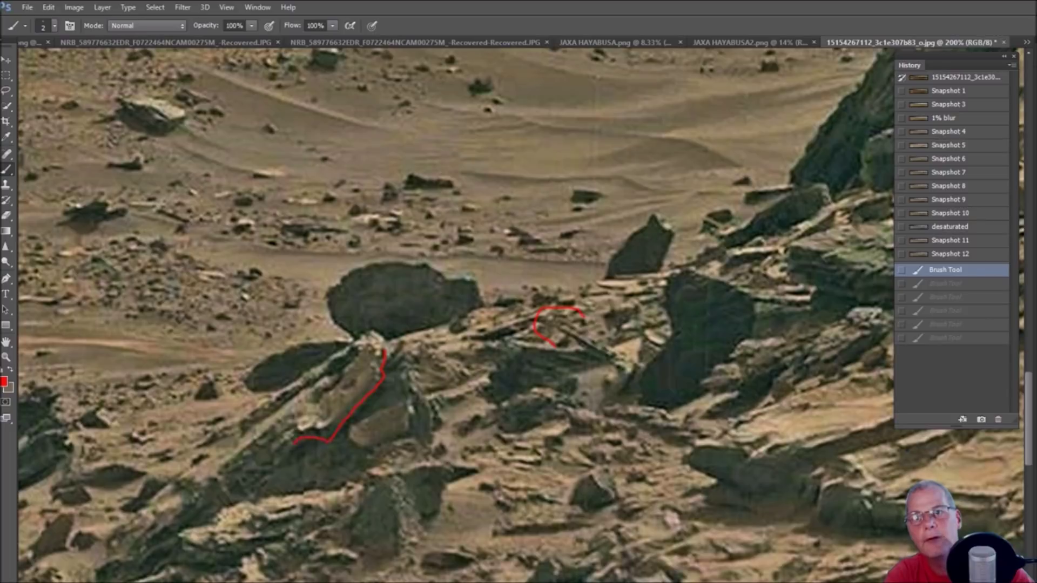
pyautogui.moveTo(256, 494)
pyautogui.mouseDown()
pyautogui.moveTo(323, 457)
pyautogui.moveTo(342, 470)
pyautogui.moveTo(342, 432)
pyautogui.moveTo(389, 380)
pyautogui.mouseUp()
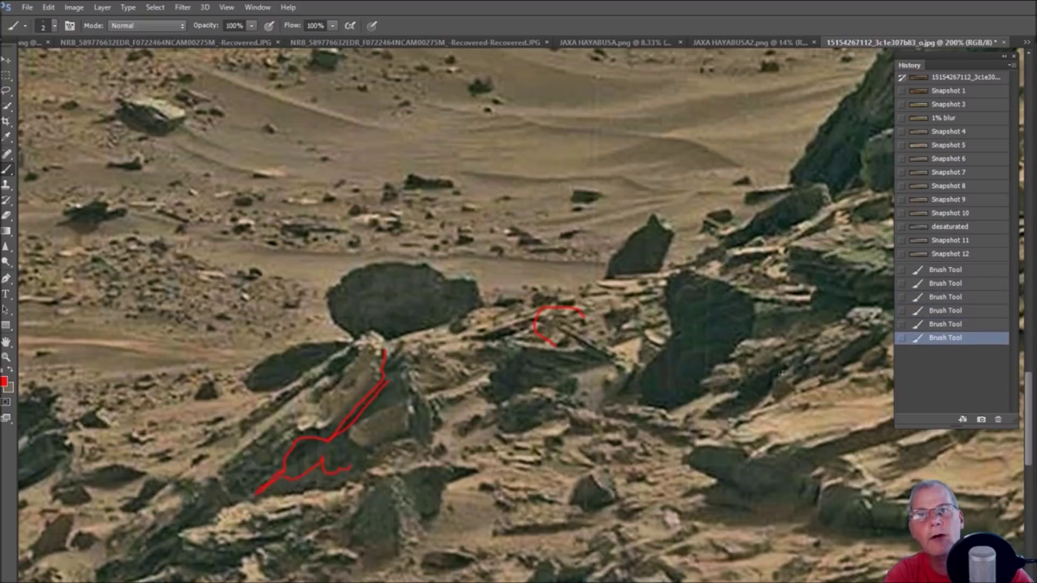
pyautogui.click(946, 269)
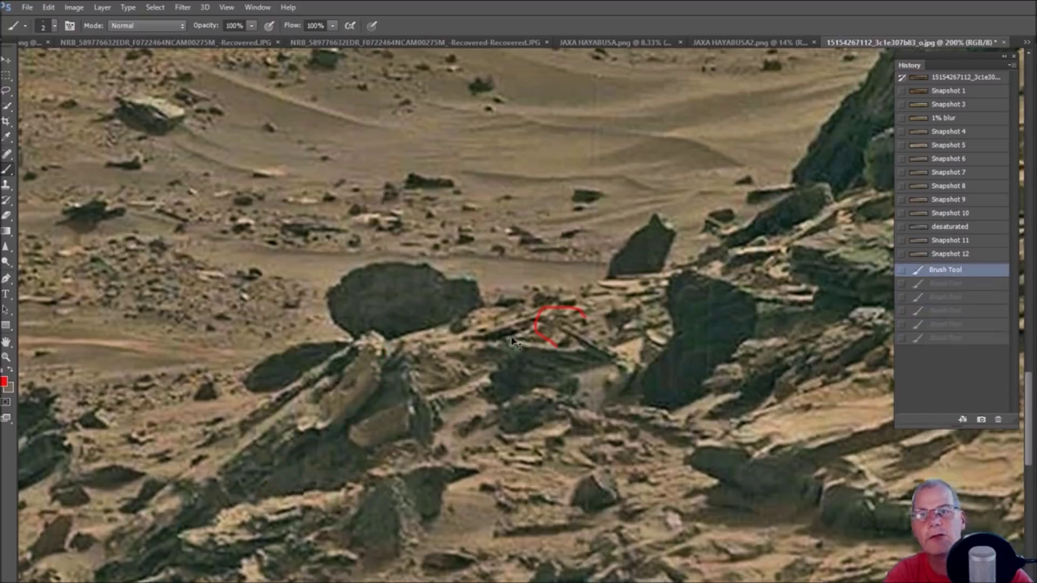
# - Mark two small circles on the slanted rock's edge and trace its curved underside with an added short arc in red
pyautogui.hotkey('ctrl', '+')
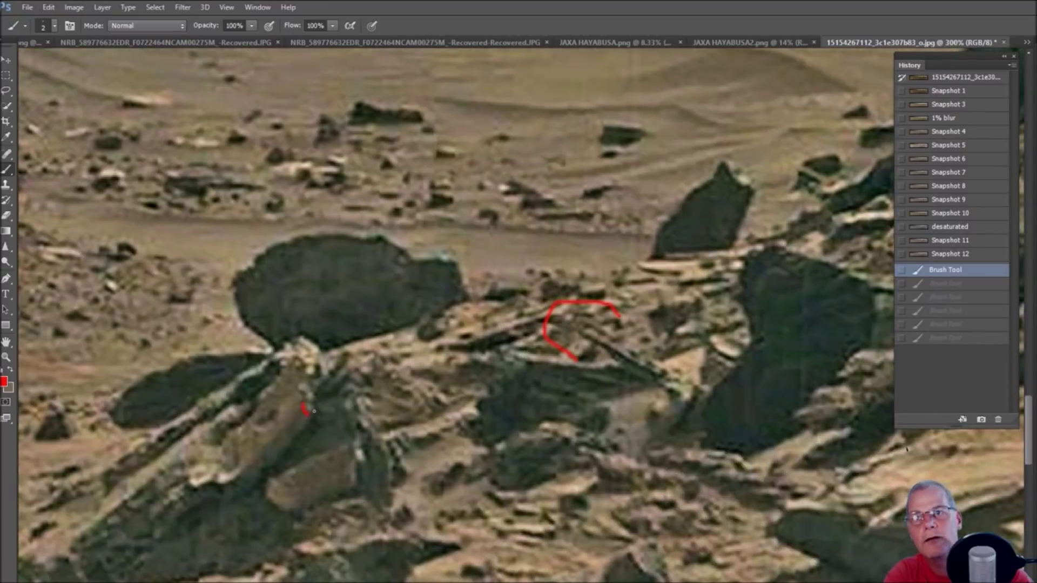
pyautogui.moveTo(301, 403); pyautogui.dragTo(310, 397)
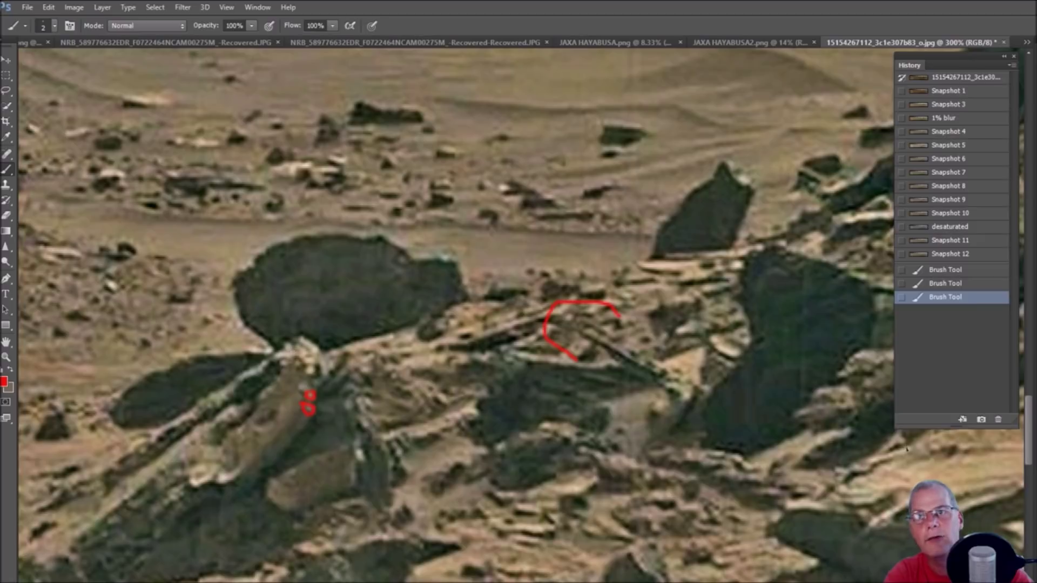
pyautogui.scroll(-3, 293, 469)
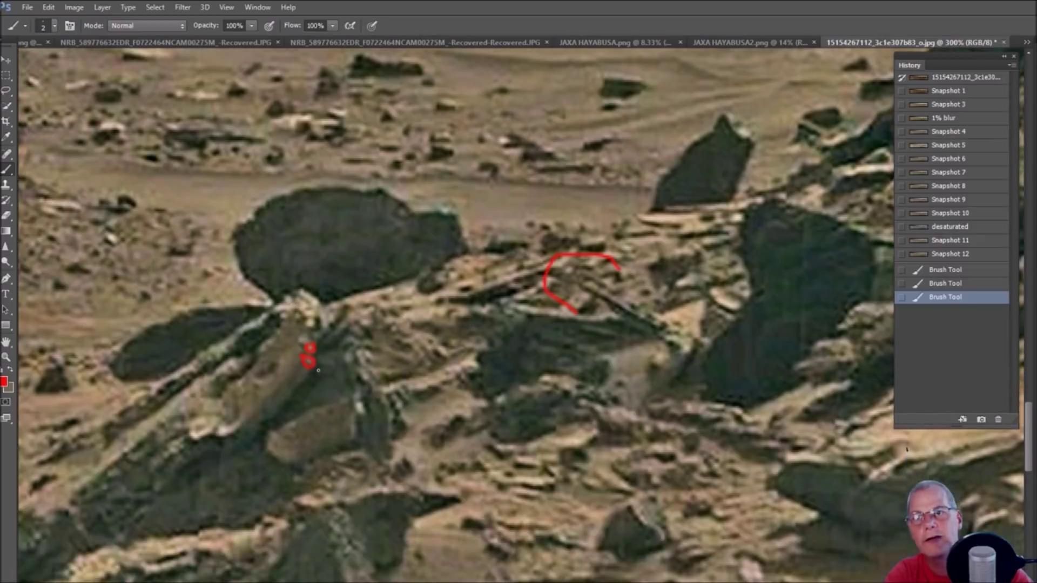
pyautogui.moveTo(294, 398); pyautogui.dragTo(247, 448)
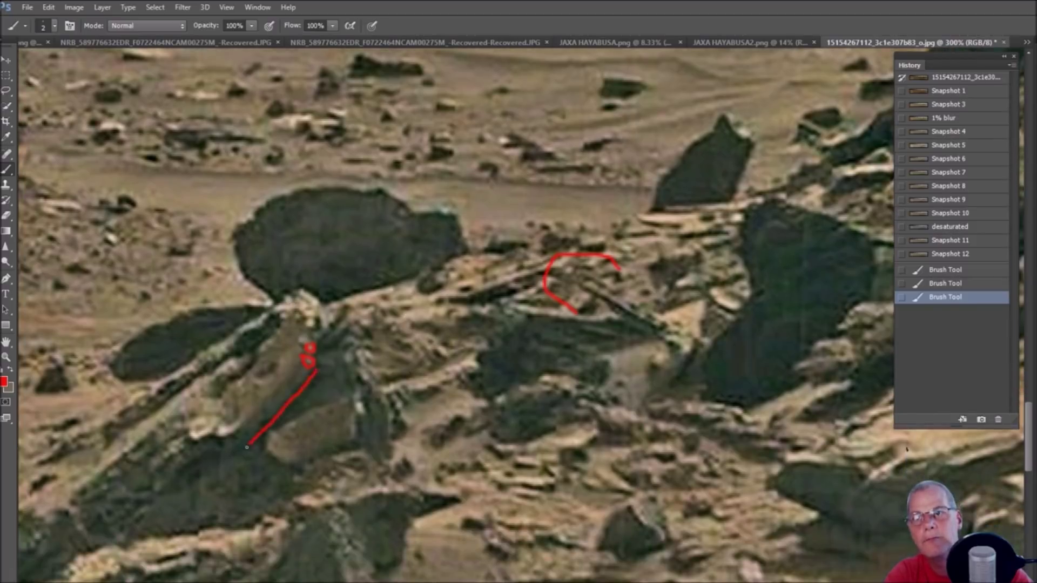
pyautogui.moveTo(182, 466); pyautogui.dragTo(170, 496)
pyautogui.scroll(-4, 516, 503)
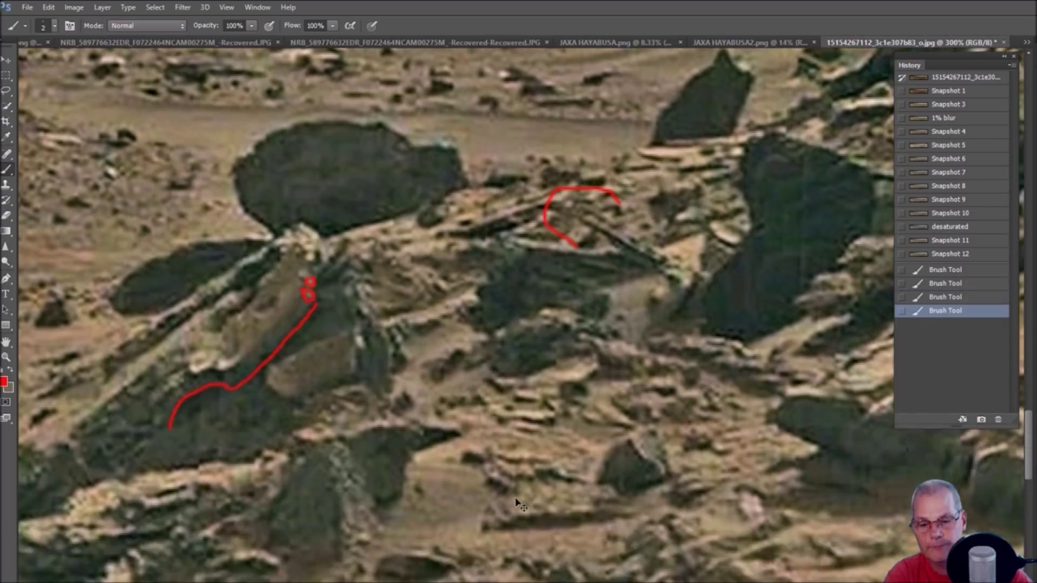
pyautogui.hotkey('ctrl', '-')
pyautogui.moveTo(302, 388); pyautogui.dragTo(318, 380)
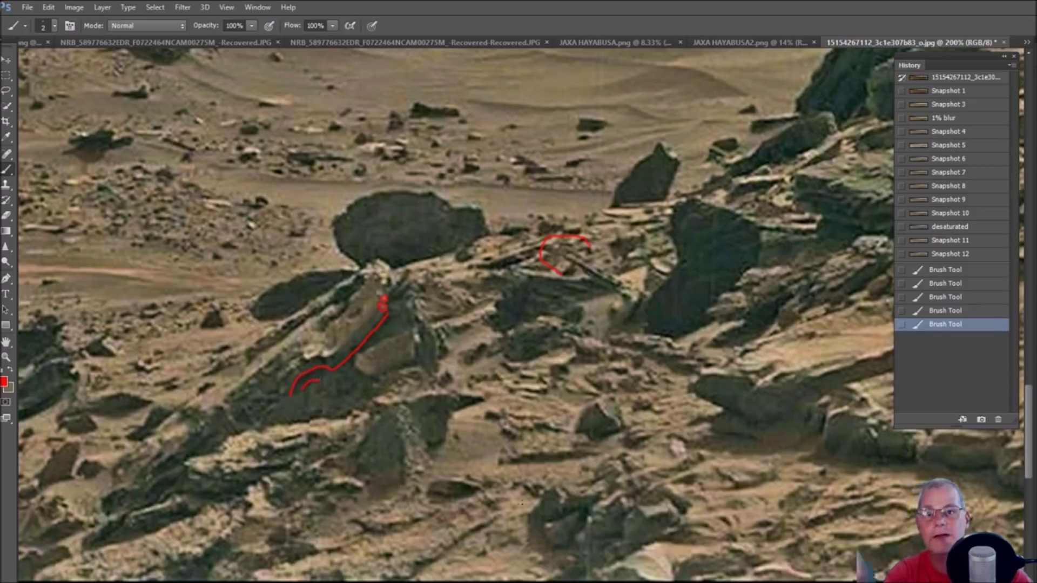
# - Draw two curved red arcs on the lower ledge near the mosaic's bottom edge, and restore Snapshot 12
pyautogui.moveTo(396, 481); pyautogui.dragTo(403, 481)
pyautogui.moveTo(263, 403)
pyautogui.mouseDown()
pyautogui.moveTo(574, 386)
pyautogui.moveTo(575, 317)
pyautogui.mouseUp()
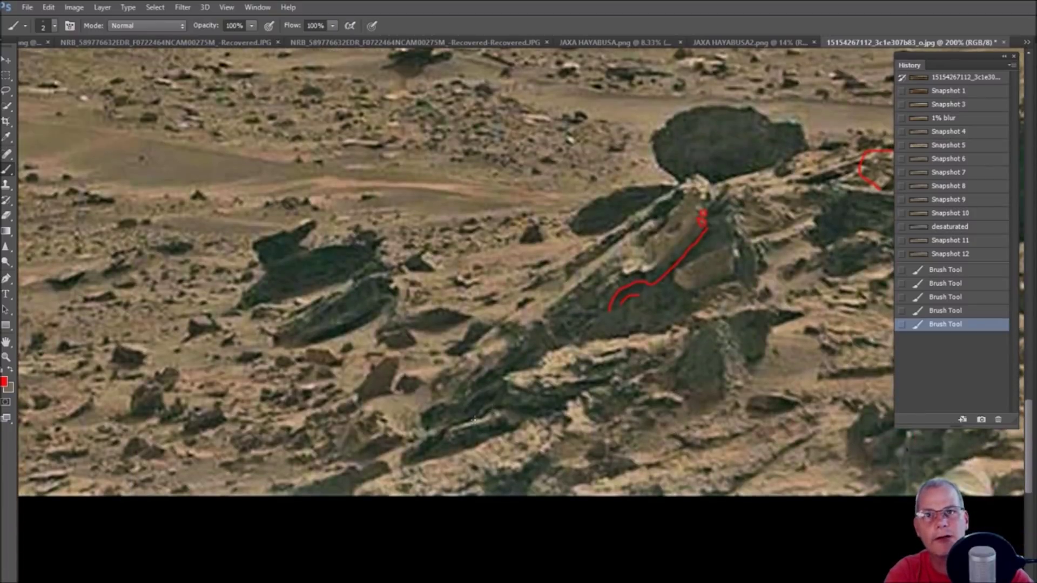
pyautogui.moveTo(470, 408); pyautogui.dragTo(513, 387)
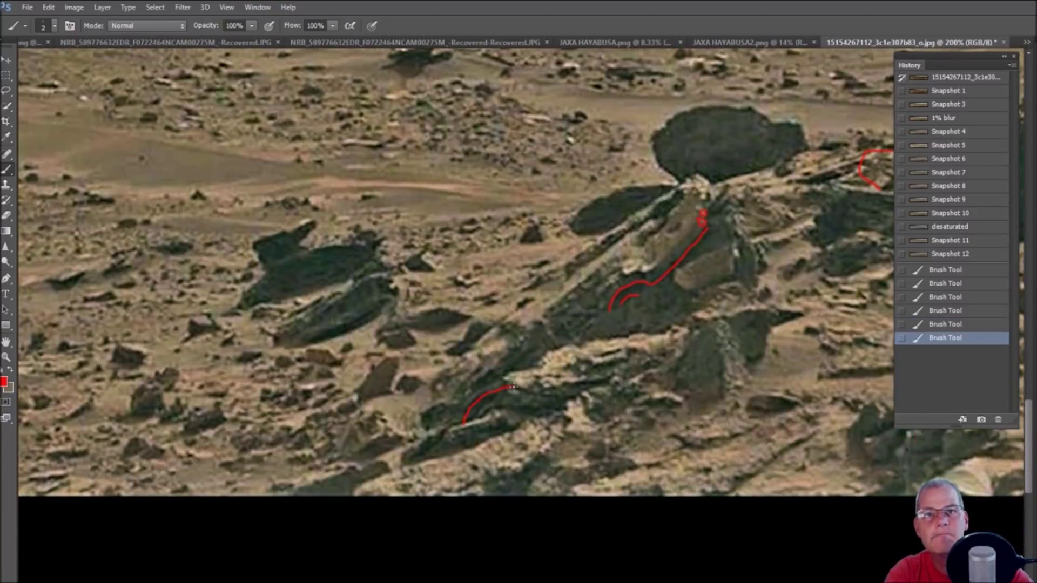
pyautogui.moveTo(478, 415); pyautogui.dragTo(502, 391)
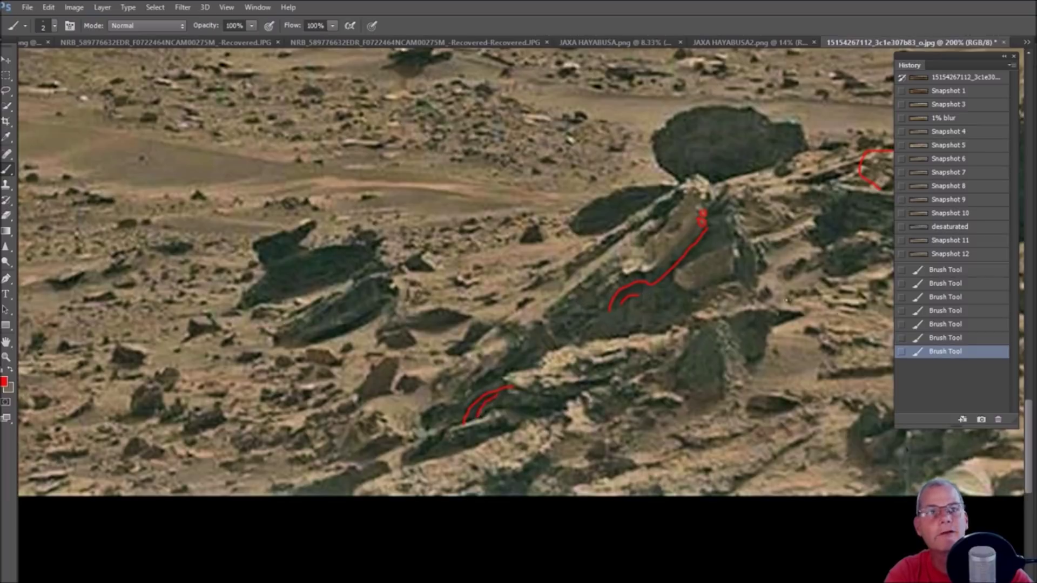
pyautogui.click(988, 256)
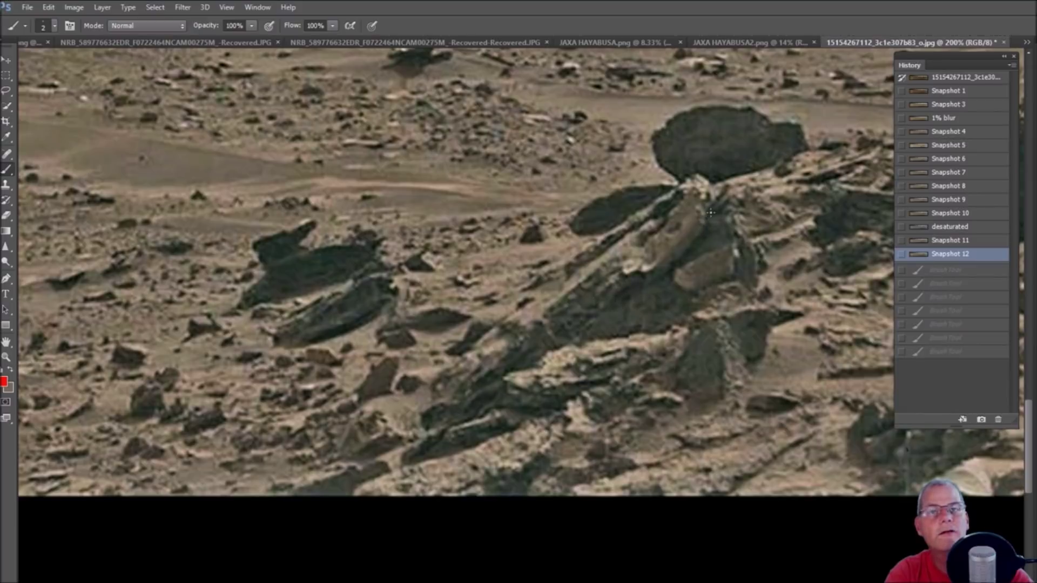
# - Compare the slanted rock below the rounded boulder in Snapshots 3, 4, 5 and 7
pyautogui.click(415, 373)
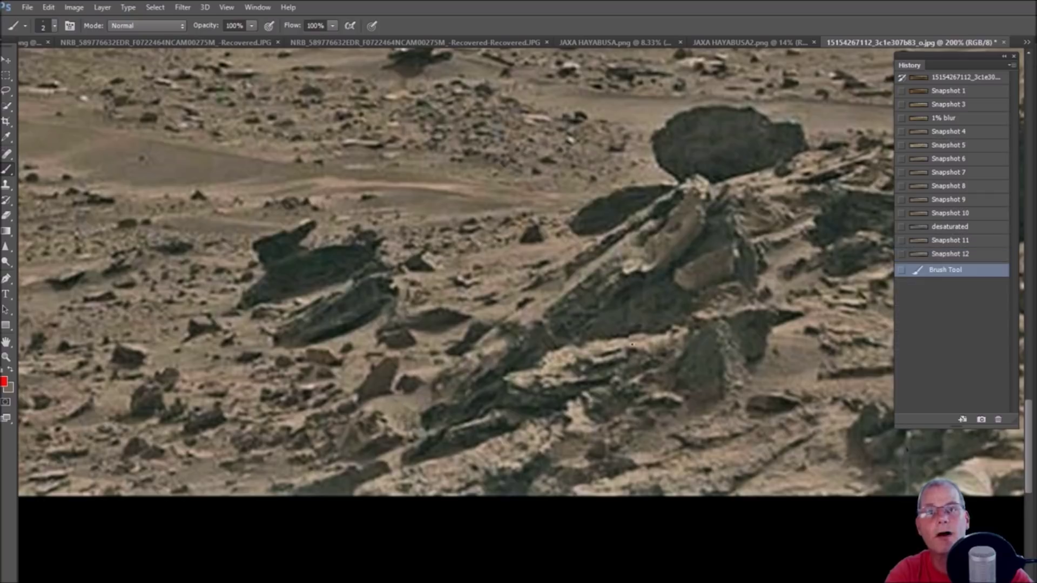
pyautogui.click(976, 107)
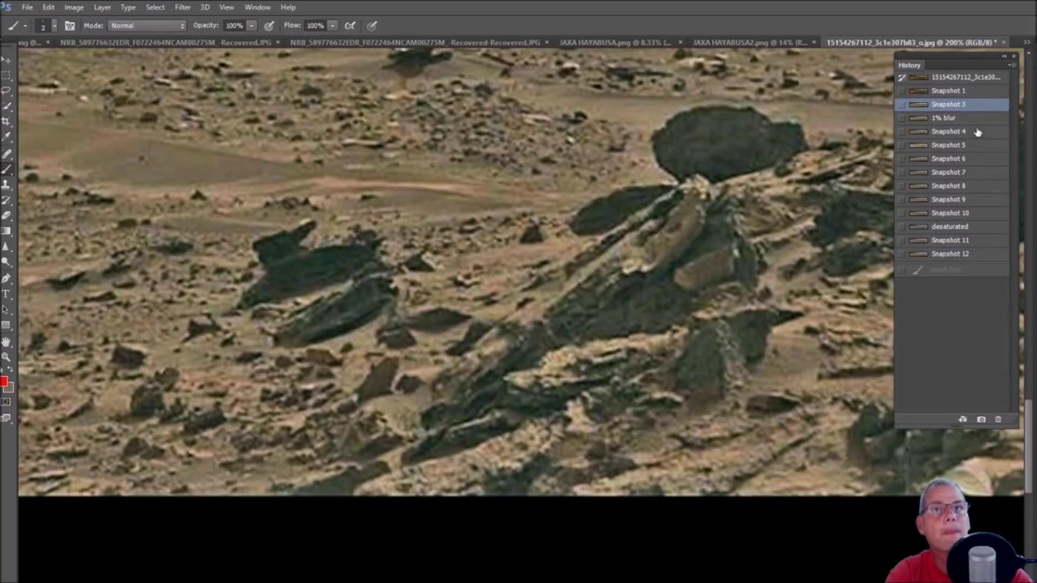
pyautogui.click(977, 133)
pyautogui.click(974, 145)
pyautogui.click(971, 175)
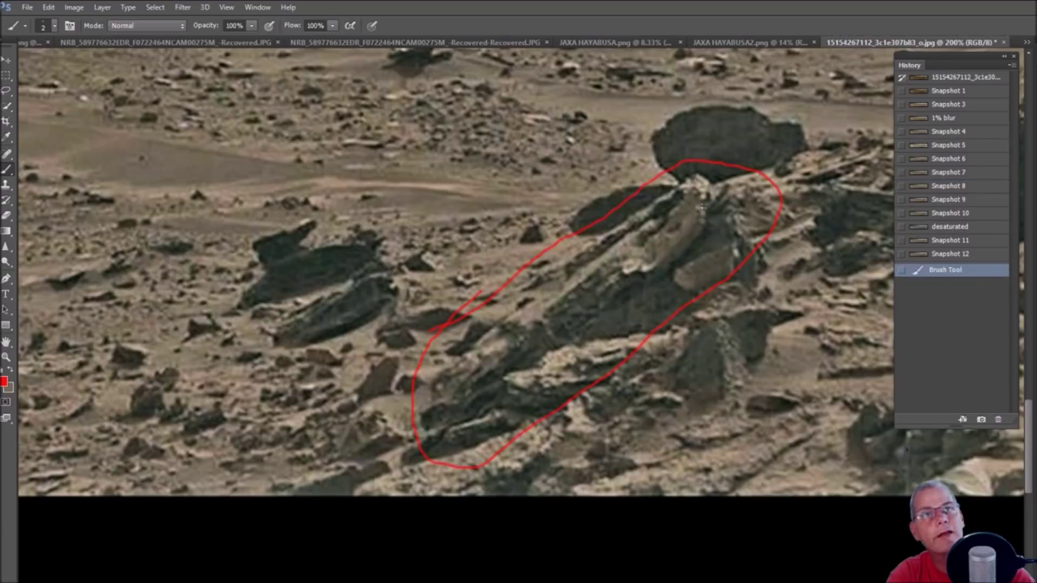
# - Mark up the outlined slanted rock in red with a small circle, curved strokes along its underside and a long line along its upper edge
pyautogui.moveTo(688, 234)
pyautogui.mouseDown()
pyautogui.moveTo(709, 233)
pyautogui.moveTo(694, 201)
pyautogui.mouseUp()
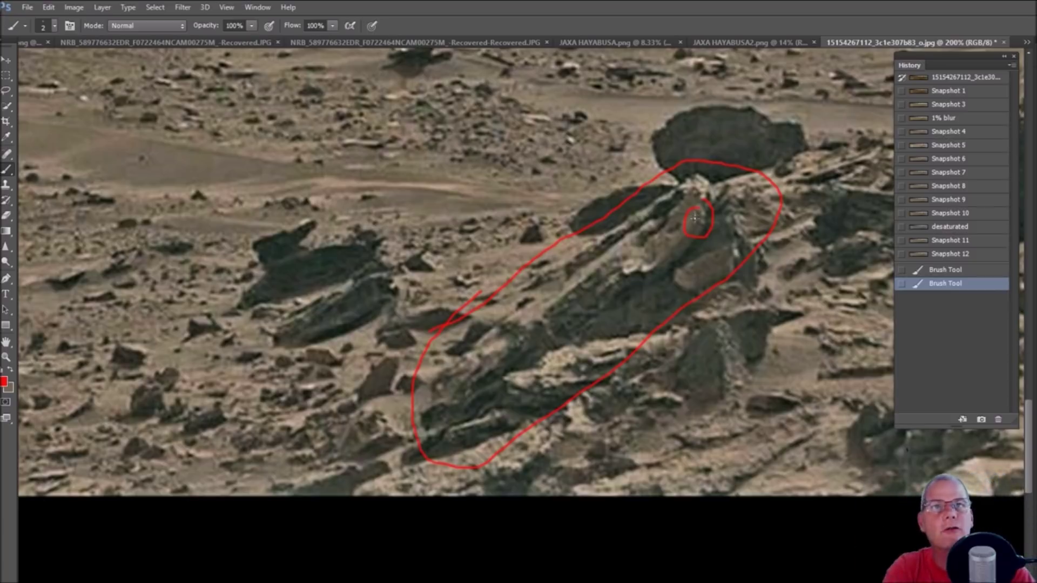
pyautogui.moveTo(699, 237)
pyautogui.mouseDown()
pyautogui.moveTo(650, 280)
pyautogui.moveTo(624, 282)
pyautogui.moveTo(611, 309)
pyautogui.moveTo(615, 292)
pyautogui.moveTo(655, 277)
pyautogui.moveTo(609, 323)
pyautogui.mouseUp()
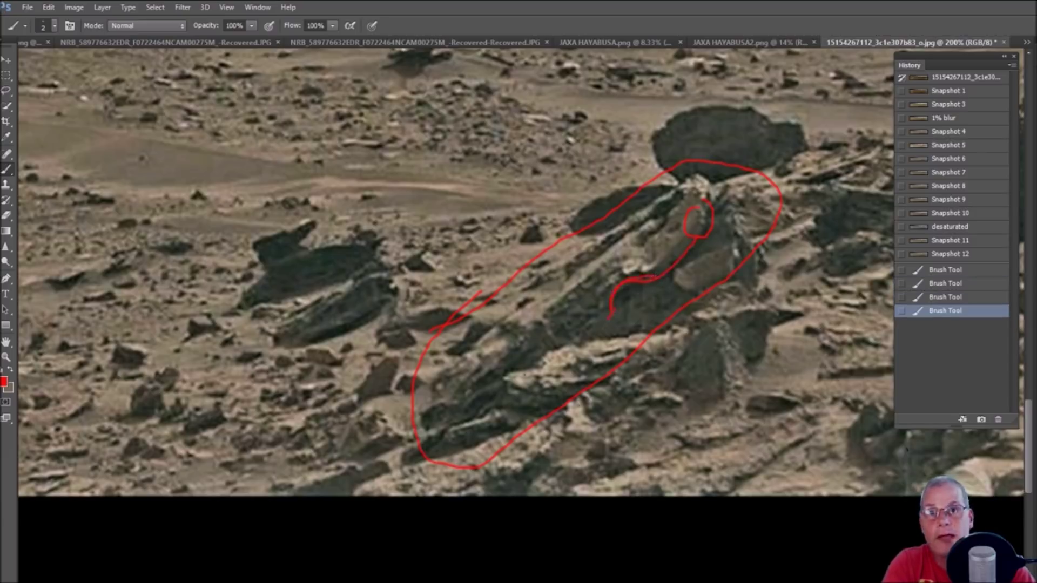
pyautogui.moveTo(460, 420); pyautogui.dragTo(516, 386)
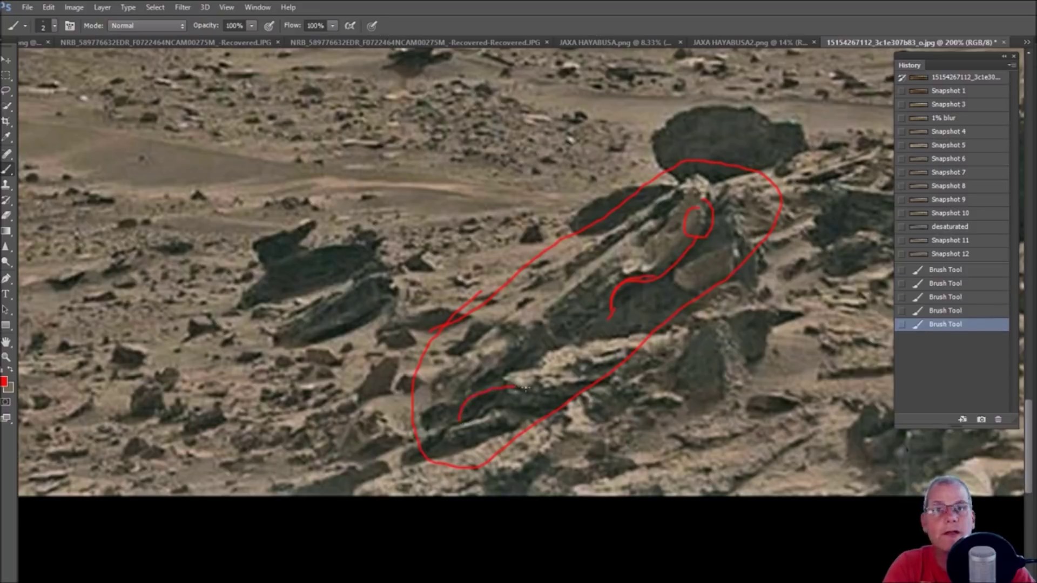
pyautogui.moveTo(571, 340); pyautogui.dragTo(612, 312)
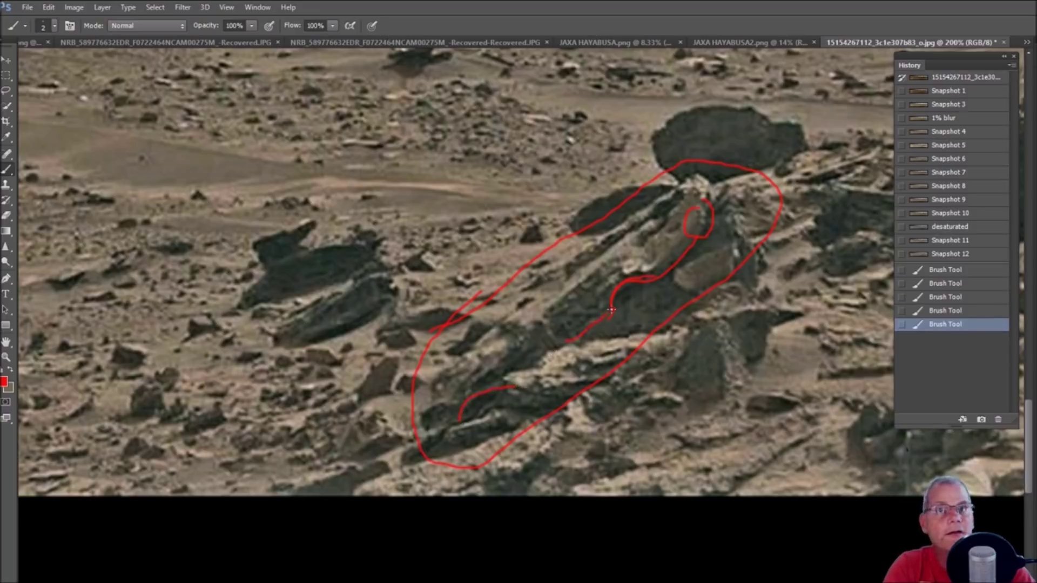
pyautogui.moveTo(435, 401)
pyautogui.mouseDown()
pyautogui.moveTo(481, 330)
pyautogui.moveTo(705, 174)
pyautogui.mouseUp()
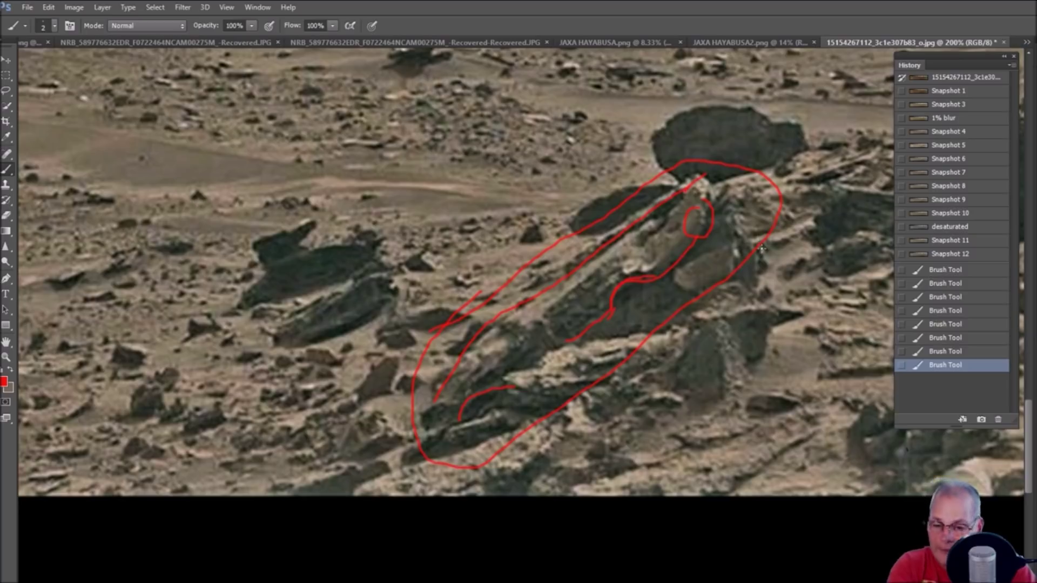
# - Examine the boulders and ledges near the mosaic's lower edge in the 1% blur snapshot and in Snapshot 10
pyautogui.hotkey('ctrl', '-')
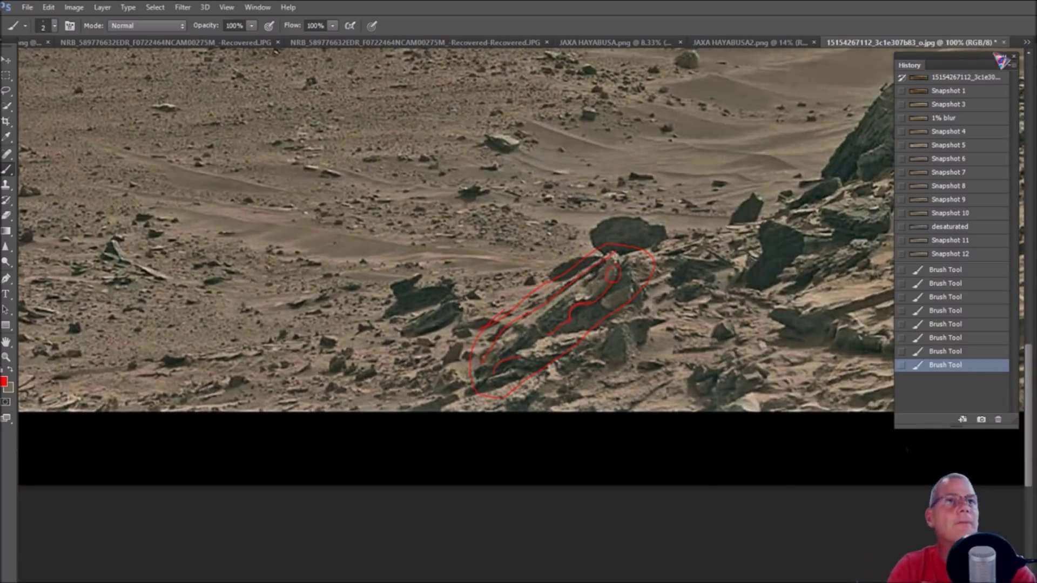
pyautogui.click(988, 120)
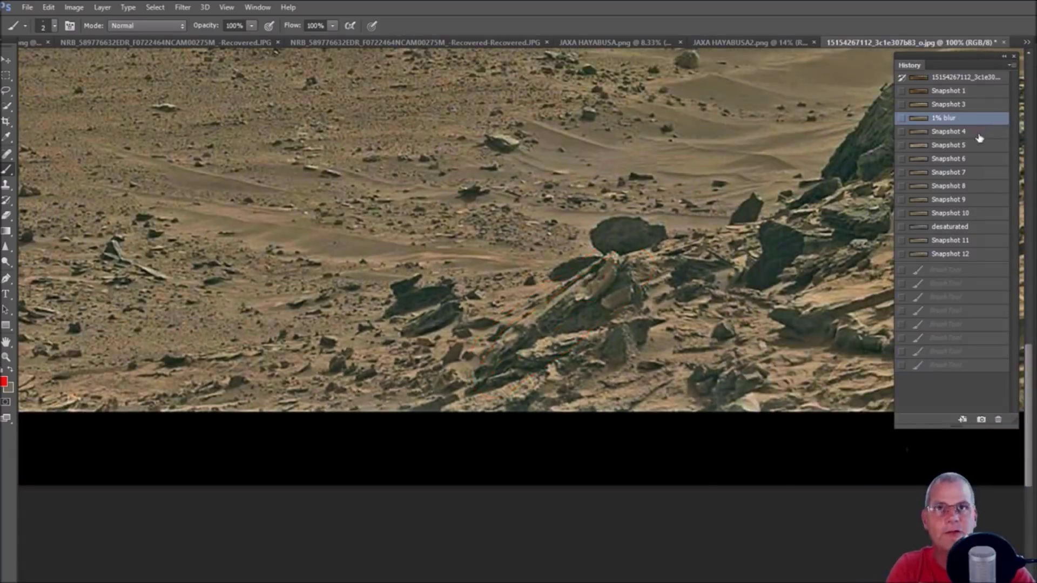
pyautogui.scroll(-1, 794, 264)
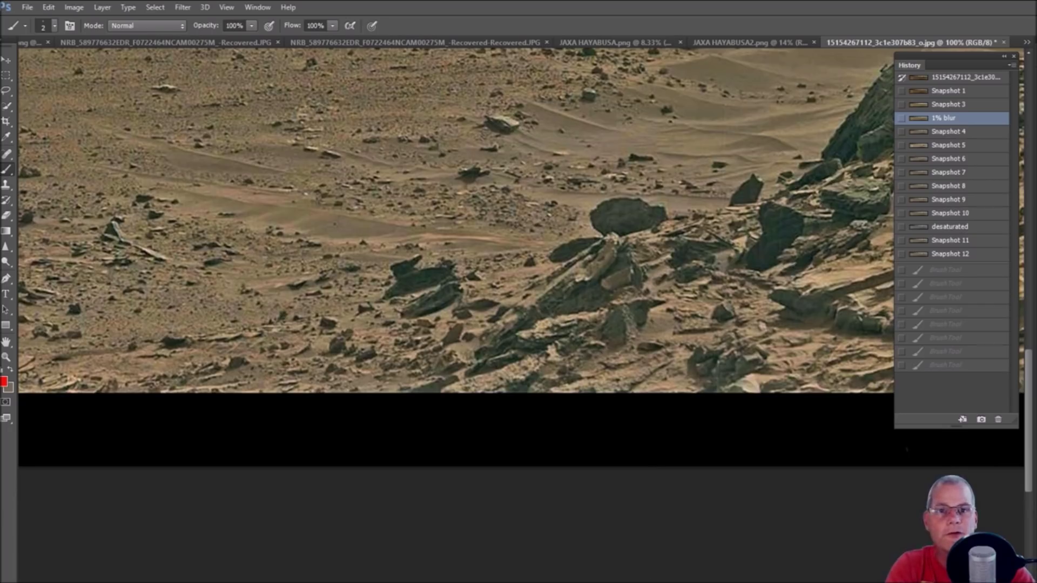
pyautogui.hscroll(5, 456, 221)
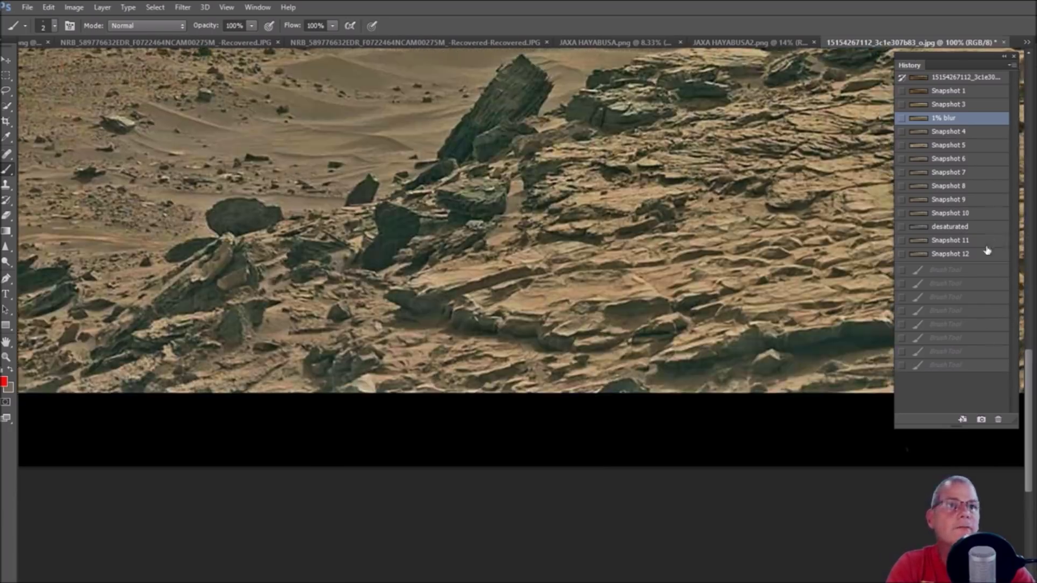
pyautogui.click(987, 216)
pyautogui.scroll(5, 519, 292)
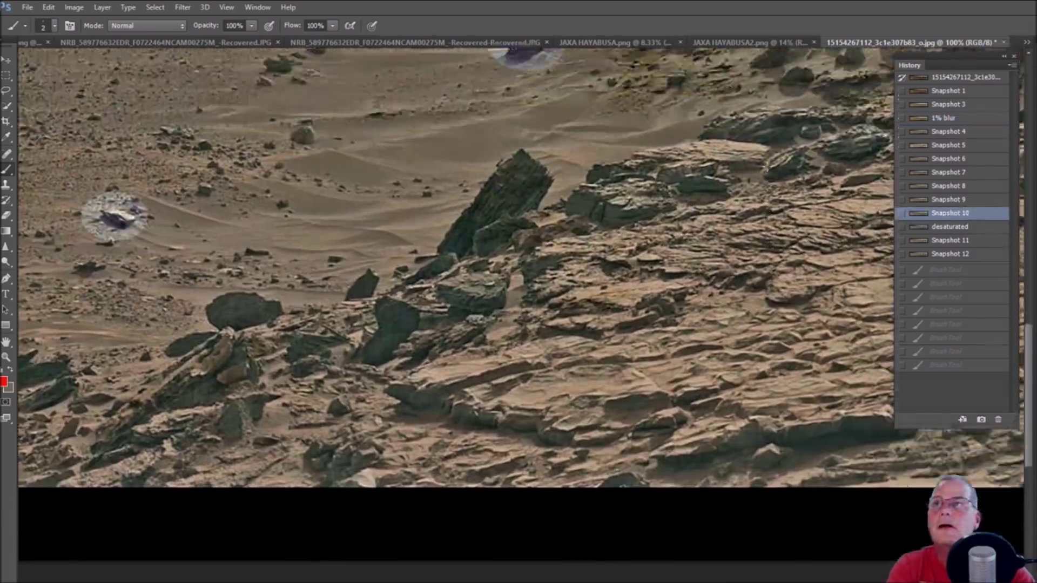
pyautogui.hscroll(-6, 639, 365)
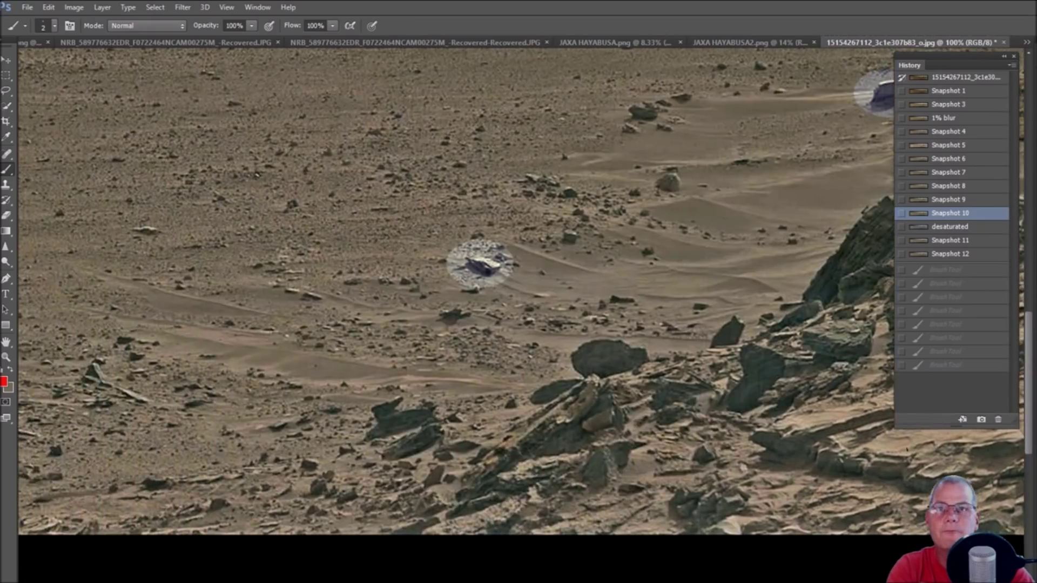
pyautogui.scroll(-1, 639, 365)
pyautogui.scroll(3, 640, 365)
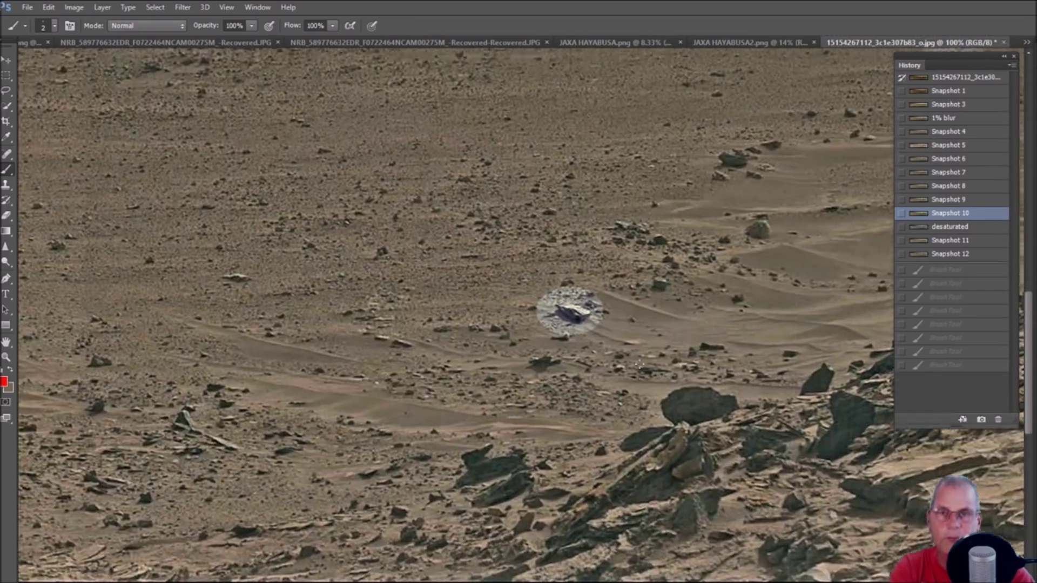
# - Draw two red trail lines leading away from the highlighted block-like rock on the sand, circle the rock and mark its dark underside
pyautogui.hotkey('ctrl', '+')
pyautogui.hotkey('ctrl', '+')
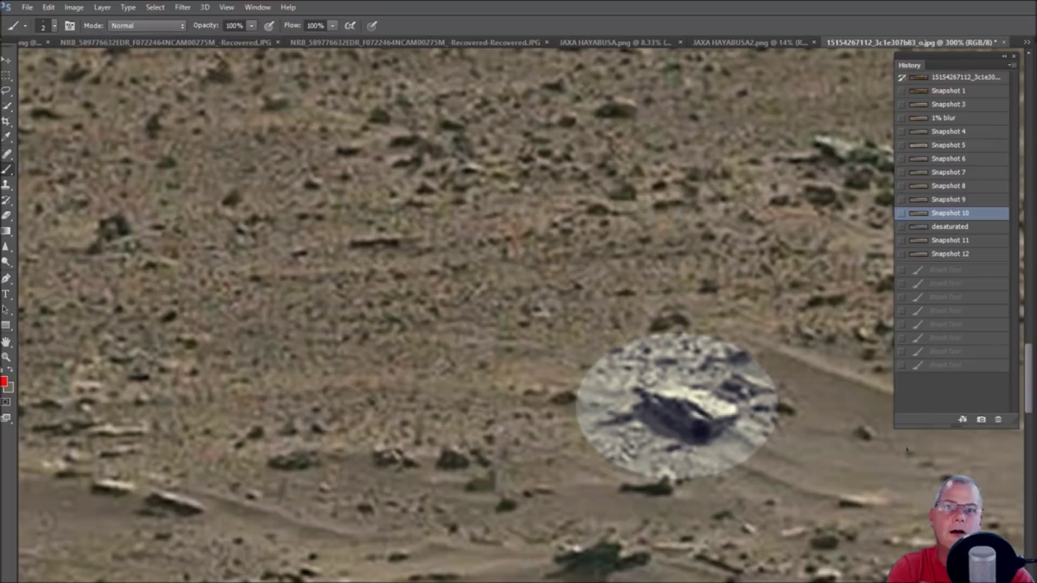
pyautogui.hscroll(4, 908, 450)
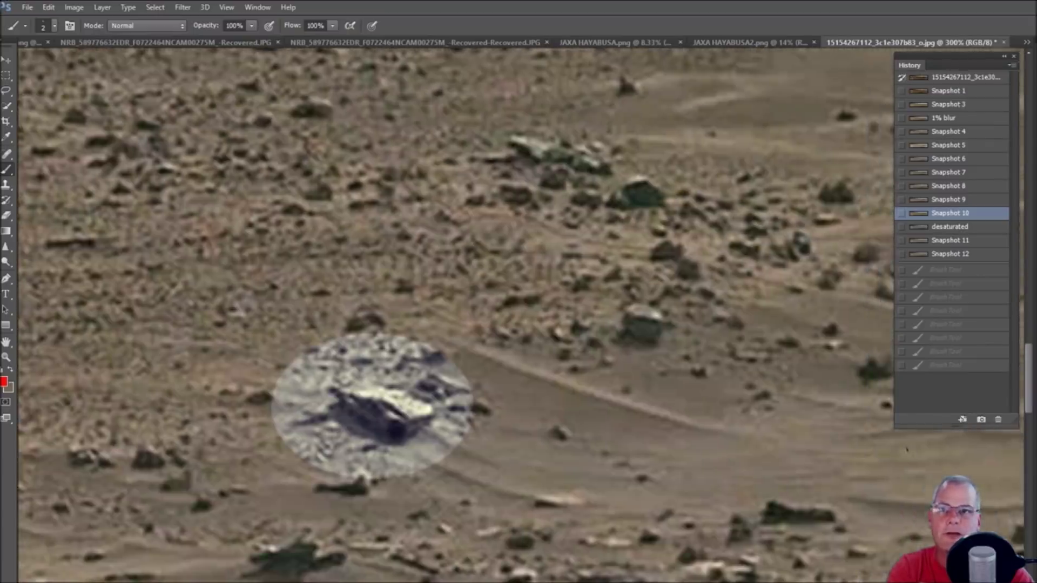
pyautogui.moveTo(431, 430)
pyautogui.mouseDown()
pyautogui.moveTo(505, 464)
pyautogui.moveTo(582, 476)
pyautogui.mouseUp()
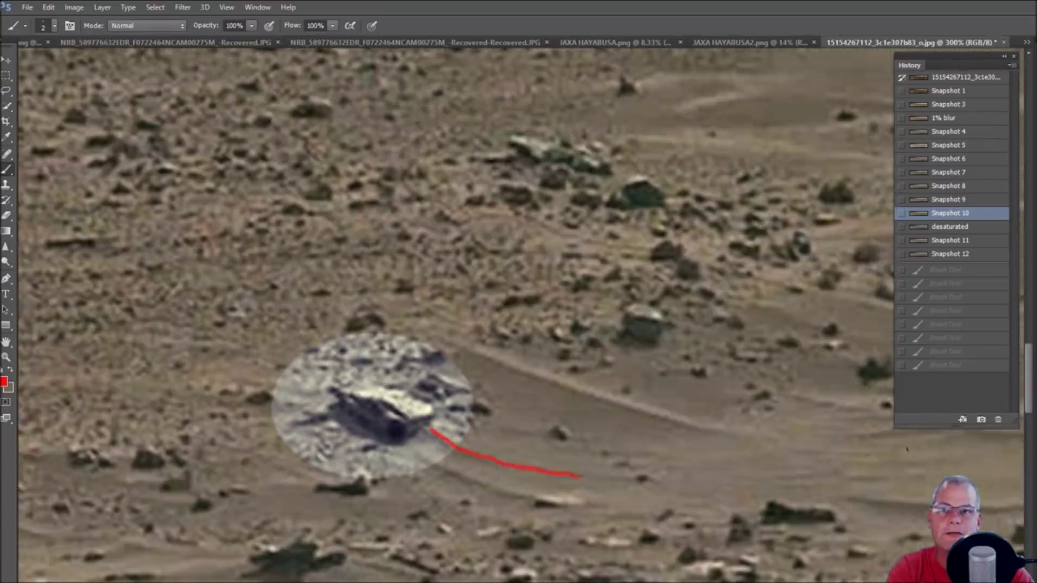
pyautogui.moveTo(408, 454)
pyautogui.mouseDown()
pyautogui.moveTo(476, 488)
pyautogui.moveTo(596, 508)
pyautogui.mouseUp()
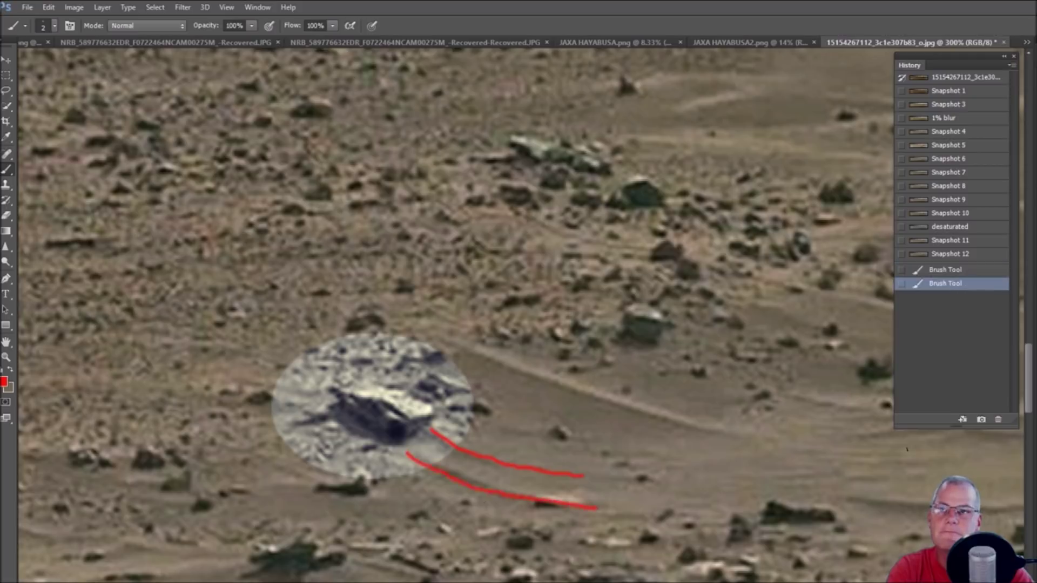
pyautogui.moveTo(346, 357)
pyautogui.mouseDown()
pyautogui.moveTo(315, 379)
pyautogui.moveTo(304, 425)
pyautogui.moveTo(378, 475)
pyautogui.moveTo(446, 456)
pyautogui.moveTo(456, 386)
pyautogui.moveTo(360, 337)
pyautogui.moveTo(335, 344)
pyautogui.mouseUp()
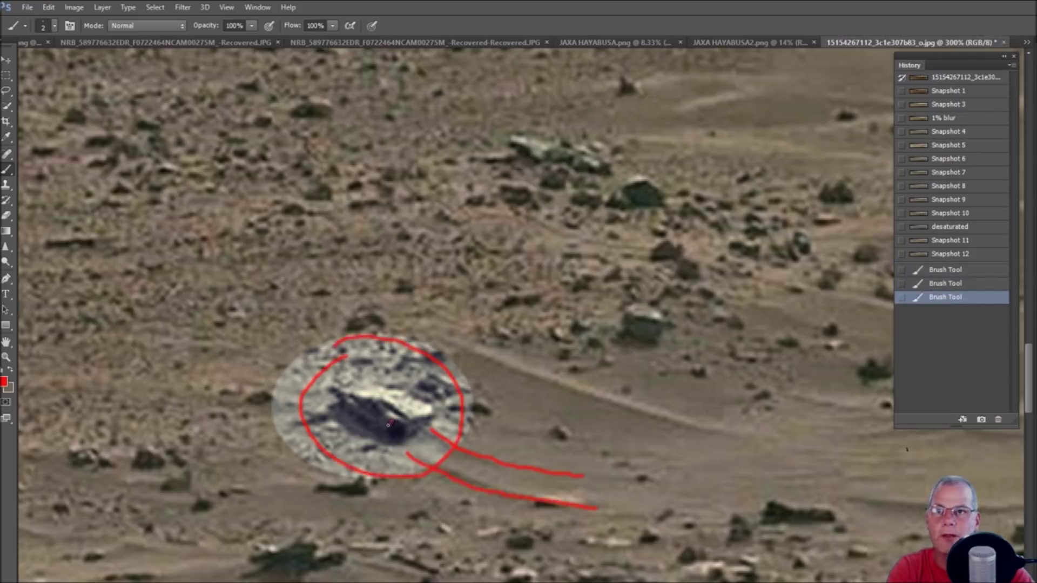
pyautogui.moveTo(383, 440); pyautogui.dragTo(397, 432)
# - Compare the block-like rock in Snapshots 12 and 10, and survey the other highlighted rocks across the mosaic toward the far ridge
pyautogui.click(971, 256)
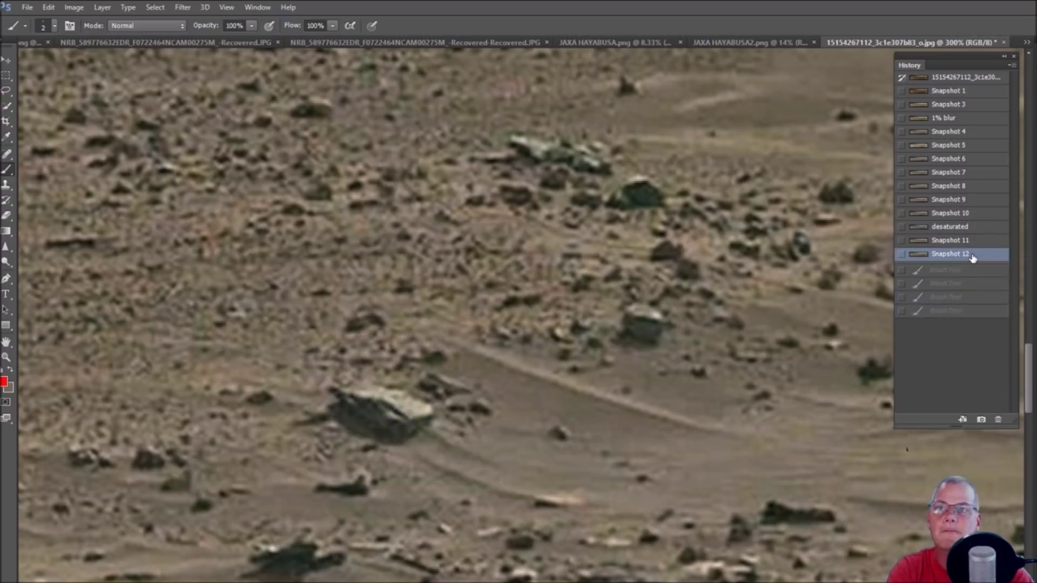
pyautogui.click(993, 216)
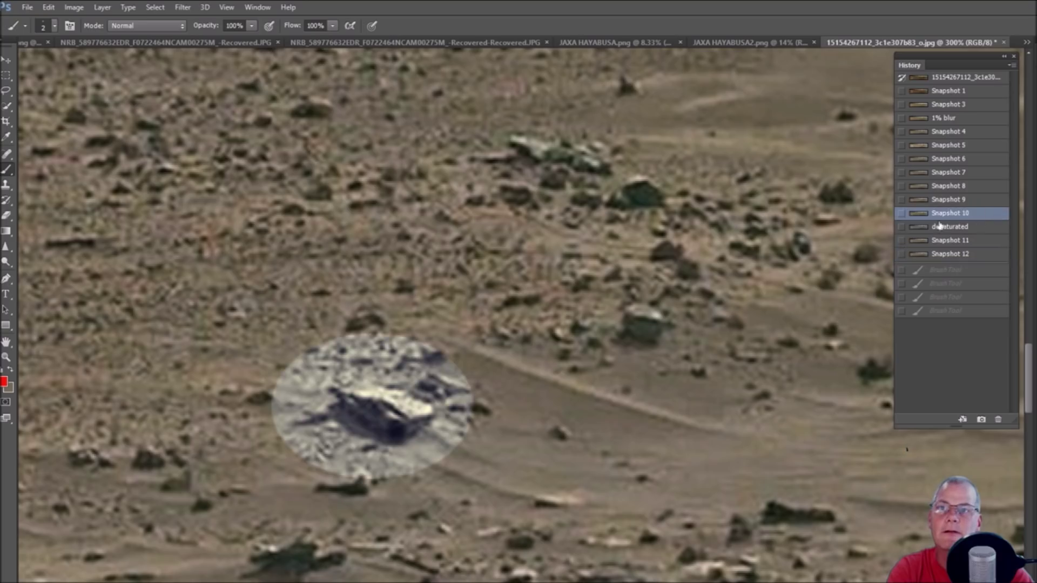
pyautogui.hotkey('ctrl', '-')
pyautogui.hotkey('ctrl', '-')
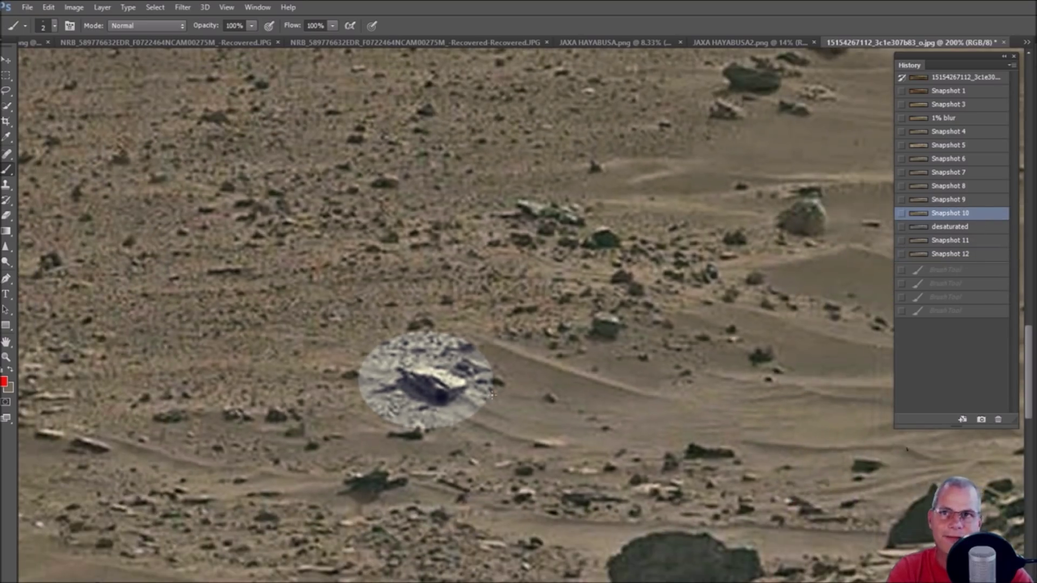
pyautogui.moveTo(601, 399); pyautogui.dragTo(591, 331)
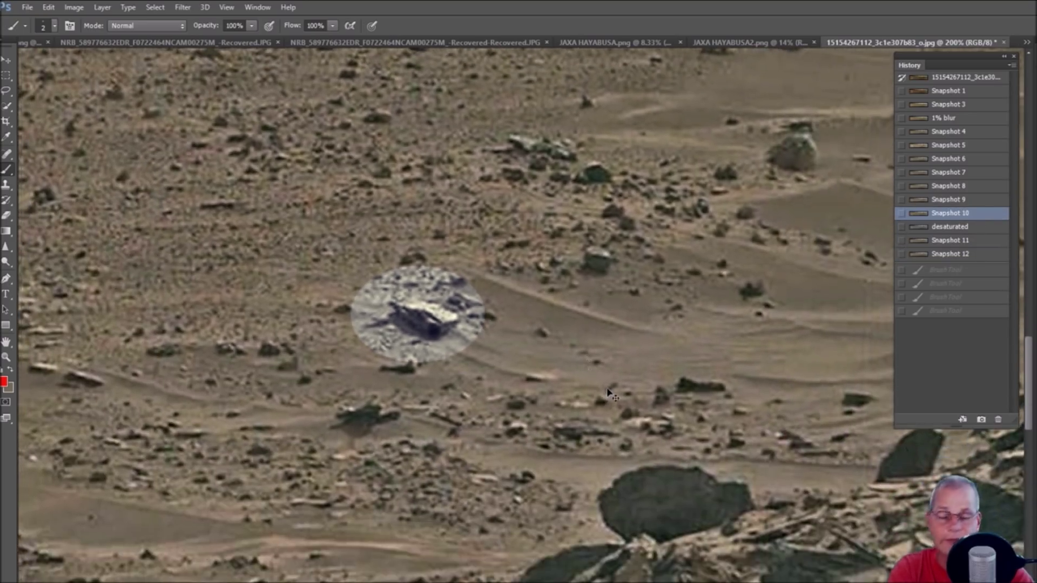
pyautogui.hotkey('ctrl', '-')
pyautogui.hotkey('ctrl', '-')
pyautogui.hscroll(10, 615, 387)
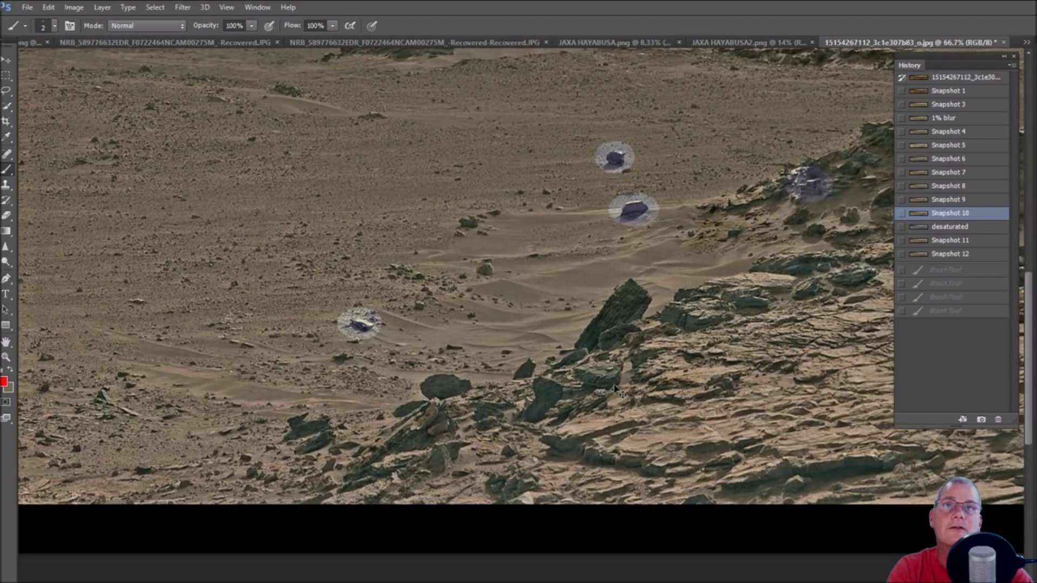
pyautogui.hscroll(10, 734, 372)
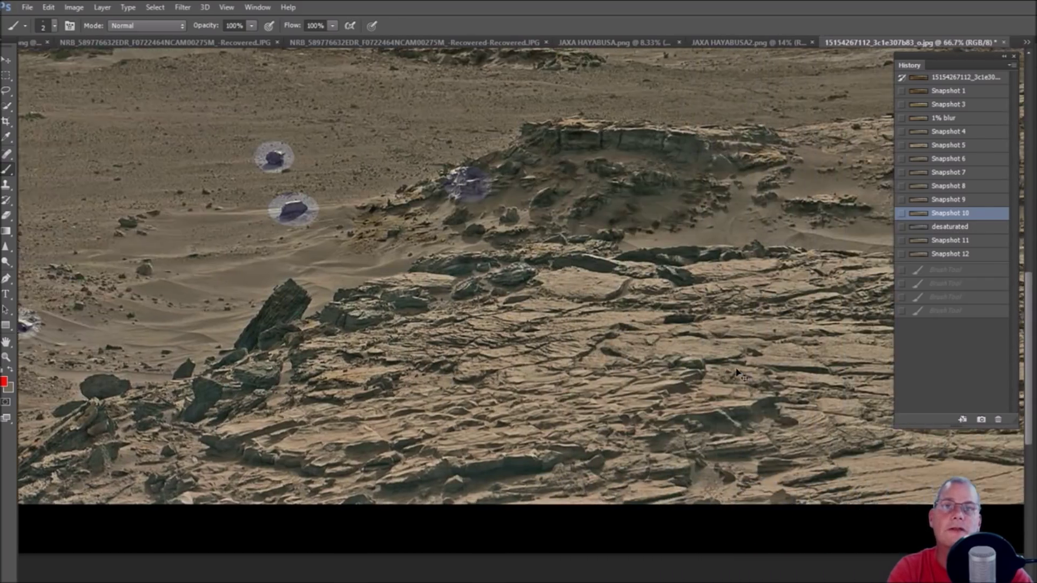
pyautogui.hscroll(5, 745, 369)
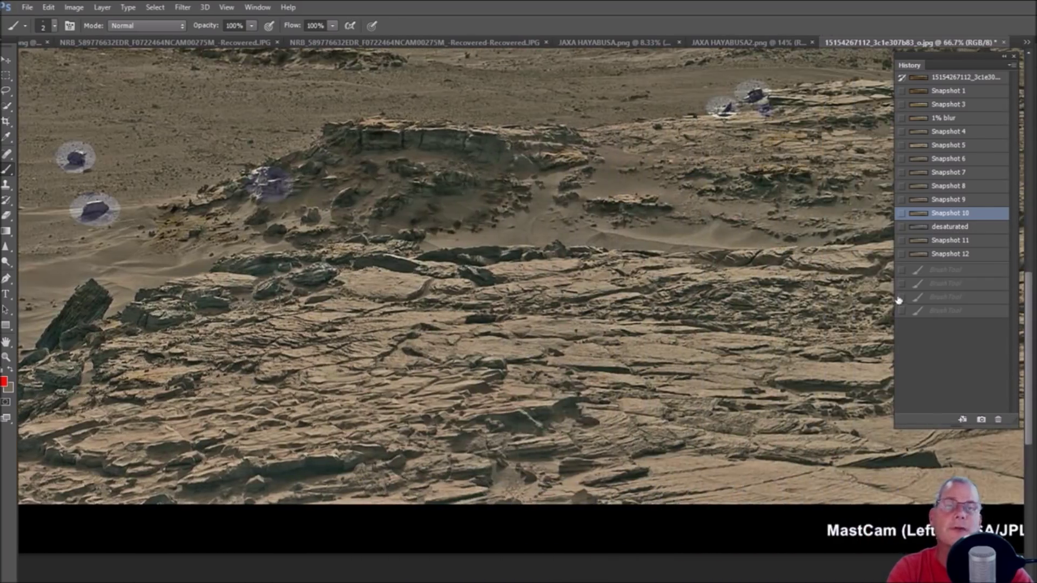
# - Restore Snapshot 3 and circle the two dark rocks at the tip of the far layered ridge in red
pyautogui.hotkey('ctrl', '+')
pyautogui.scroll(3, 794, 207)
pyautogui.scroll(2, 644, 429)
pyautogui.keyDown('alt'); pyautogui.scroll(1, 644, 430); pyautogui.keyUp('alt')
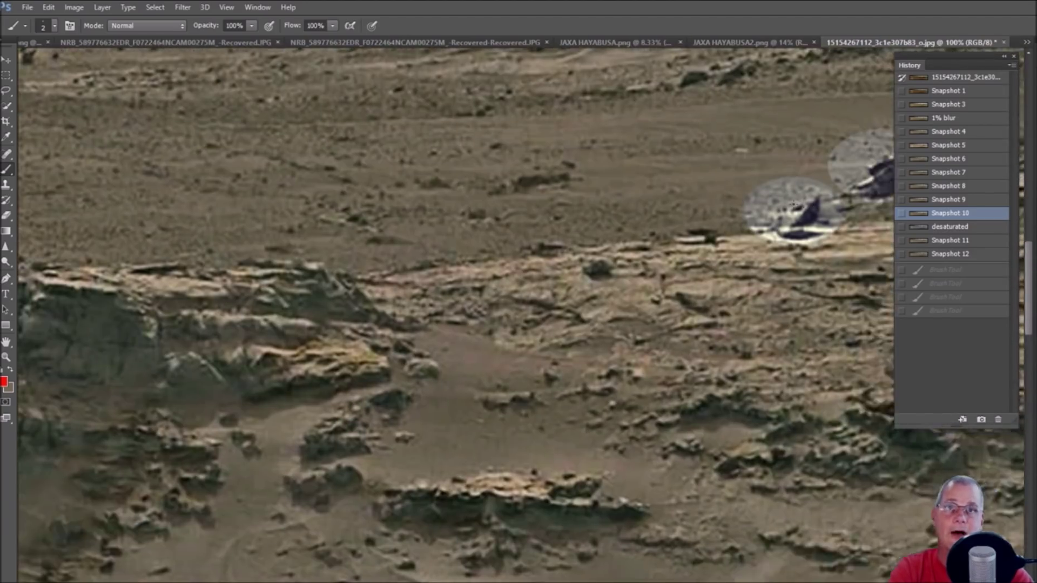
pyautogui.hscroll(10, 493, 236)
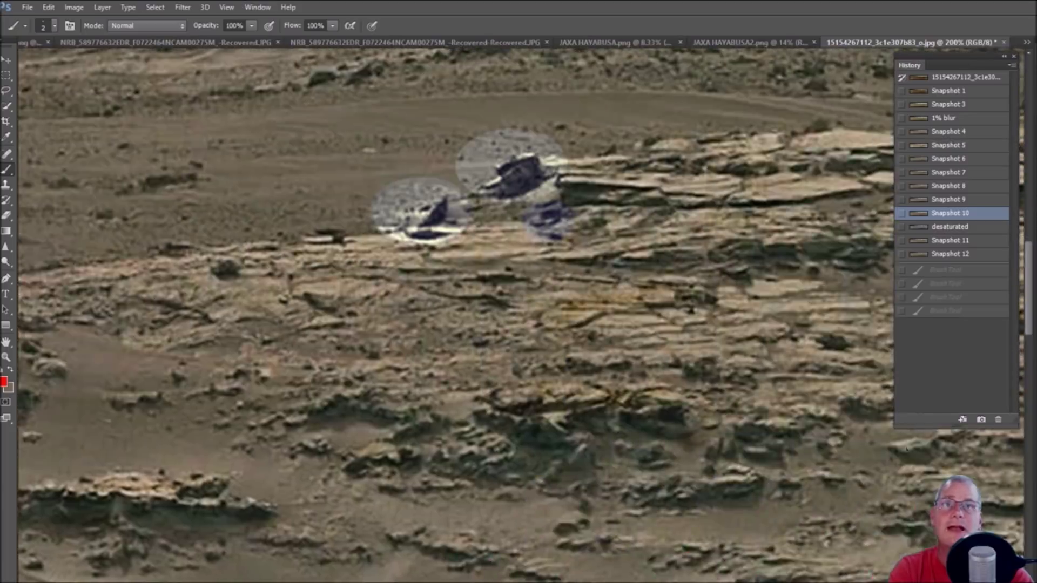
pyautogui.scroll(3, 493, 236)
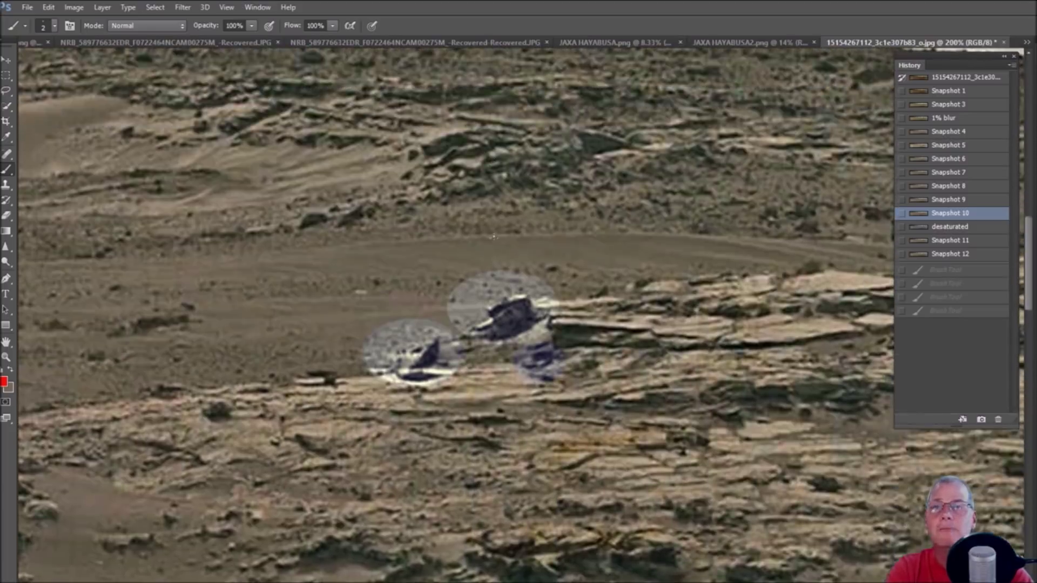
pyautogui.click(955, 106)
pyautogui.keyDown('alt'); pyautogui.scroll(1, 519, 323); pyautogui.keyUp('alt')
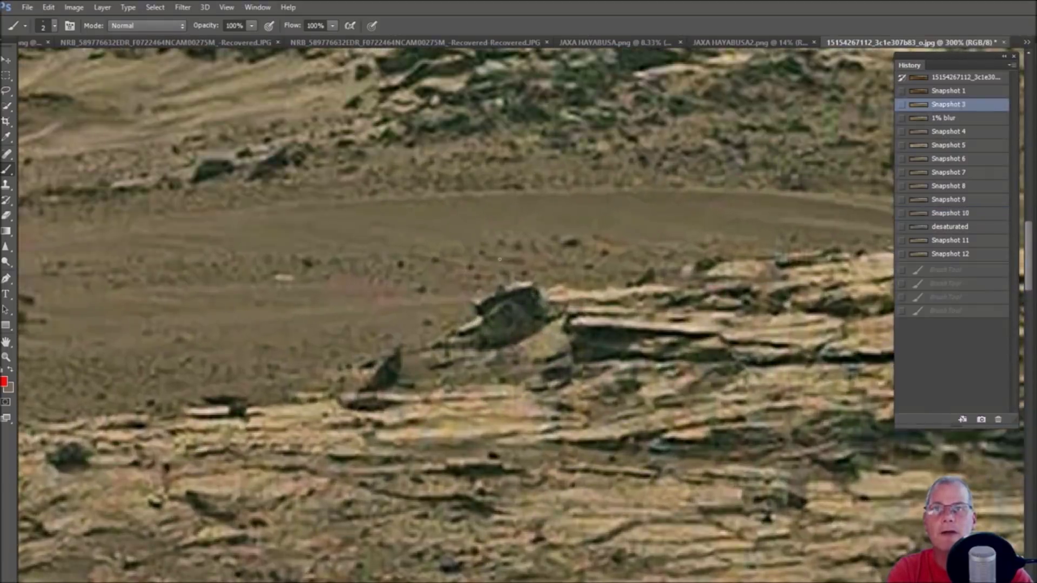
pyautogui.moveTo(466, 264)
pyautogui.mouseDown()
pyautogui.moveTo(417, 342)
pyautogui.moveTo(584, 289)
pyautogui.moveTo(451, 238)
pyautogui.mouseUp()
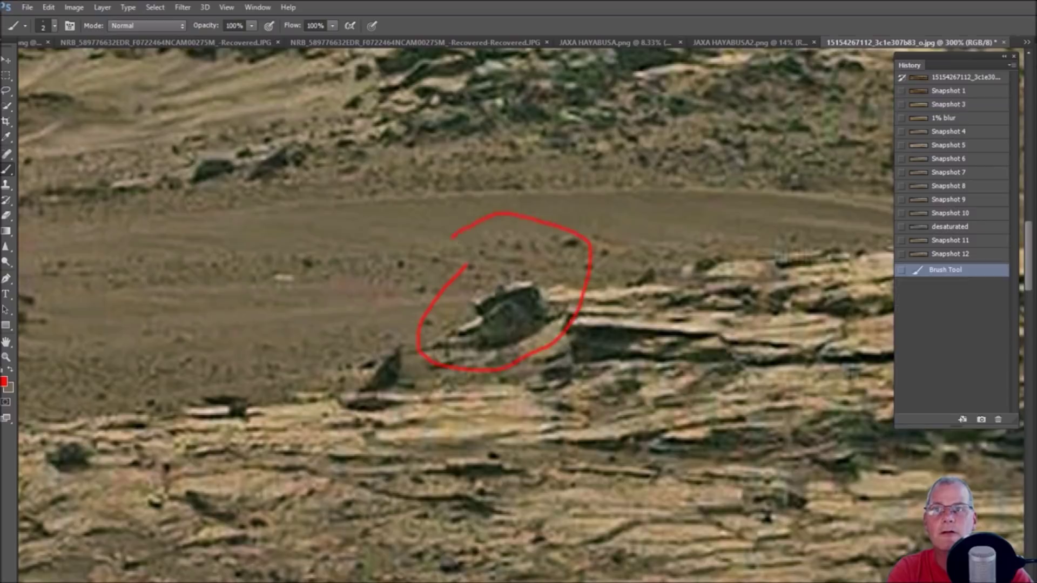
pyautogui.moveTo(400, 349)
pyautogui.mouseDown()
pyautogui.moveTo(396, 386)
pyautogui.moveTo(340, 410)
pyautogui.moveTo(311, 392)
pyautogui.moveTo(306, 376)
pyautogui.moveTo(315, 367)
pyautogui.moveTo(320, 383)
pyautogui.moveTo(331, 378)
pyautogui.moveTo(309, 365)
pyautogui.moveTo(340, 346)
pyautogui.mouseUp()
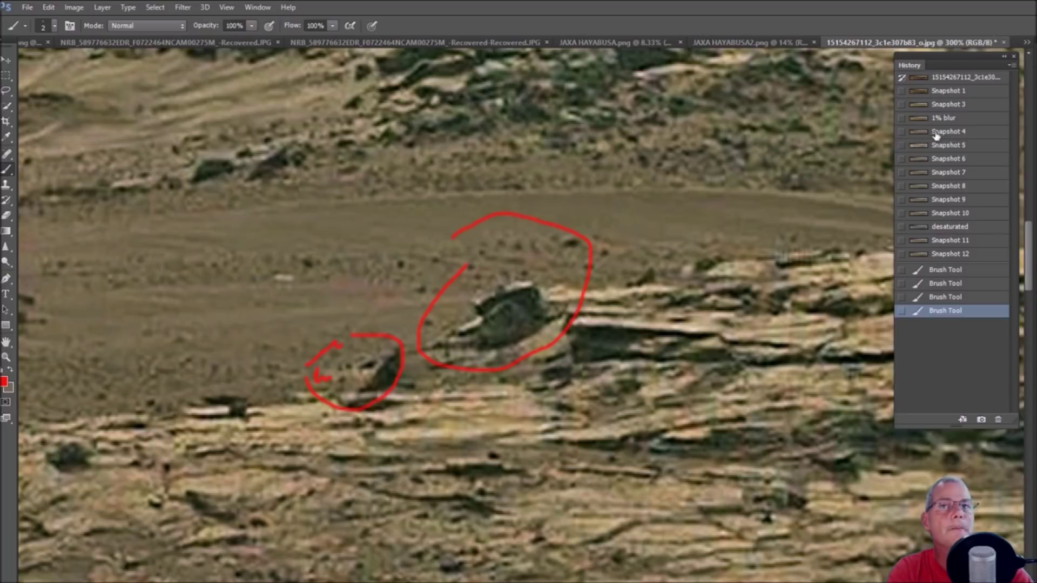
# - Compare the two dark ridge rocks at closer range in Snapshots 10 and 12
pyautogui.hotkey('ctrl', '+')
pyautogui.click(940, 213)
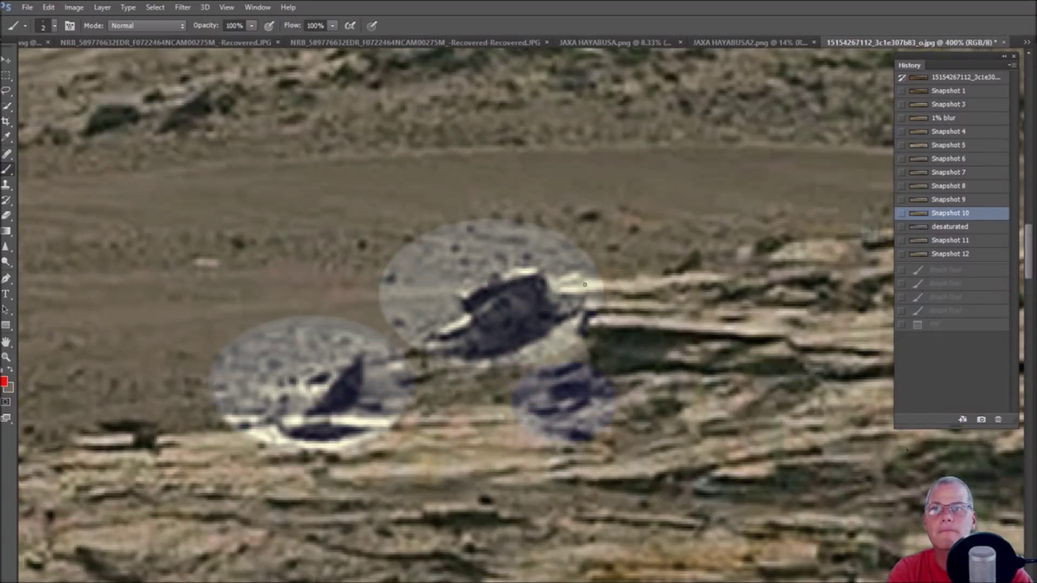
pyautogui.click(972, 257)
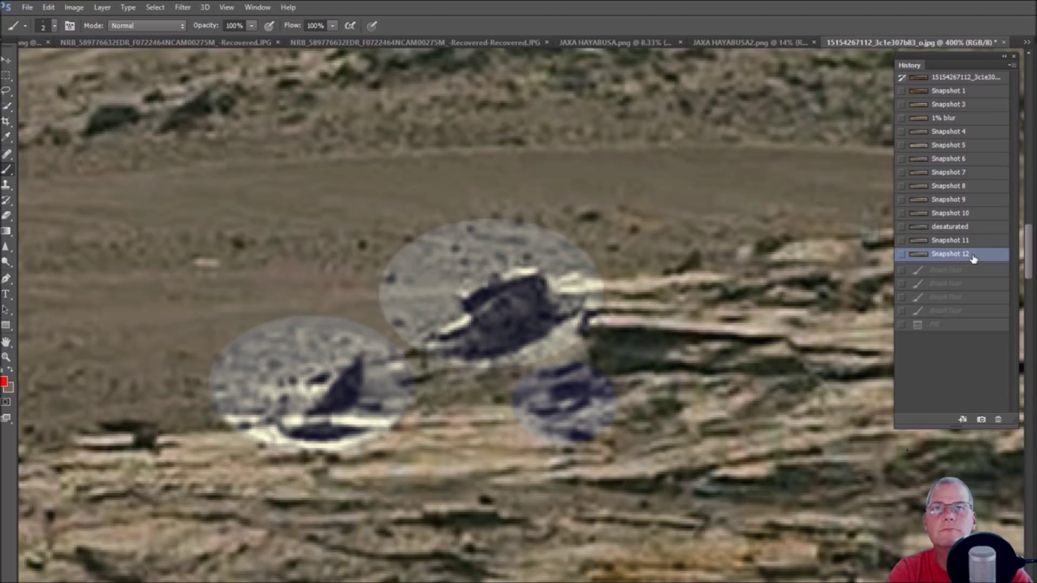
# - Restore Snapshot 5, circle the smaller pointed dark rock at the ridge tip in red and trace its edges
pyautogui.click(982, 144)
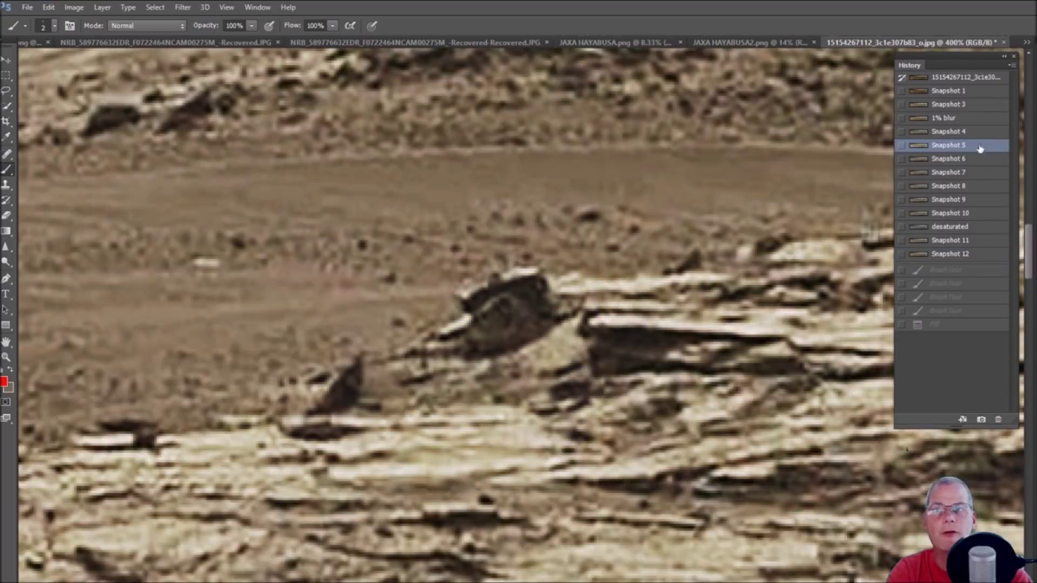
pyautogui.moveTo(321, 338)
pyautogui.mouseDown()
pyautogui.moveTo(255, 388)
pyautogui.moveTo(378, 406)
pyautogui.moveTo(305, 328)
pyautogui.mouseUp()
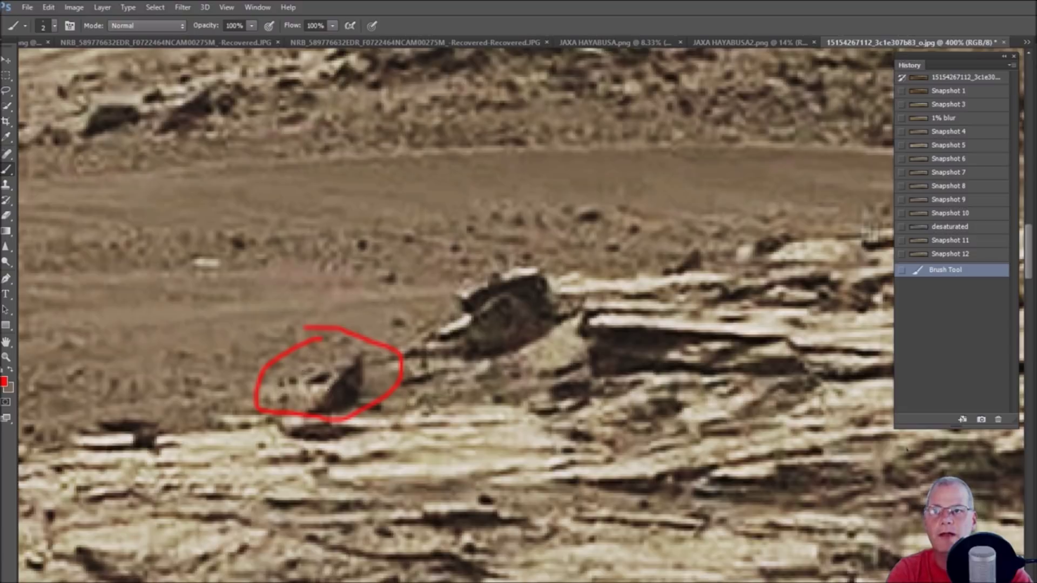
pyautogui.moveTo(330, 386)
pyautogui.mouseDown()
pyautogui.moveTo(354, 358)
pyautogui.moveTo(360, 387)
pyautogui.mouseUp()
pyautogui.moveTo(268, 390)
pyautogui.mouseDown()
pyautogui.moveTo(315, 382)
pyautogui.moveTo(335, 370)
pyautogui.mouseUp()
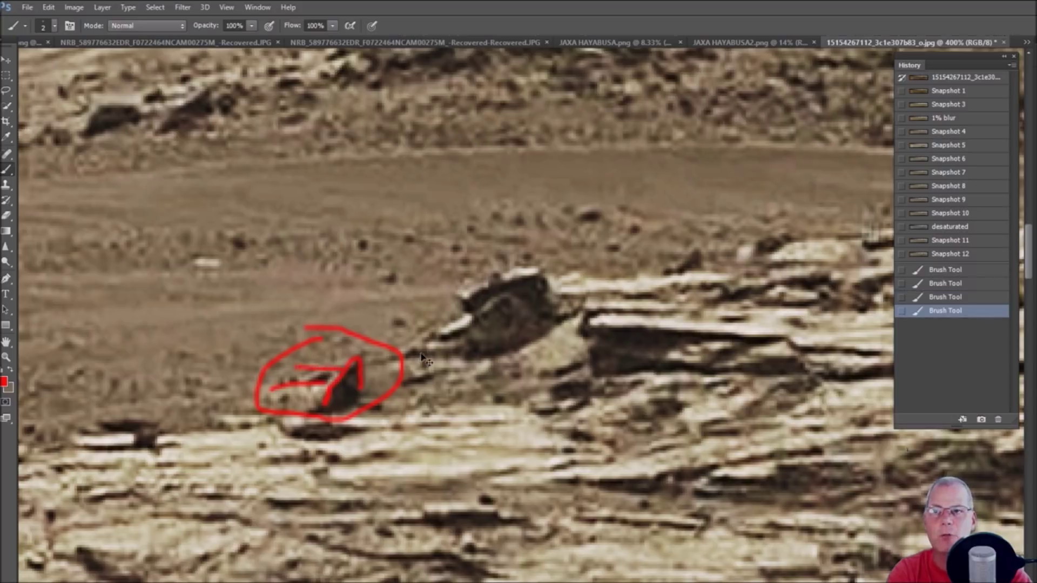
# - Compare the two dark ridge rocks in Snapshots 5 and 12, and survey the other highlighted rocks farther along the ridge
pyautogui.hotkey('ctrl', '-')
pyautogui.click(977, 147)
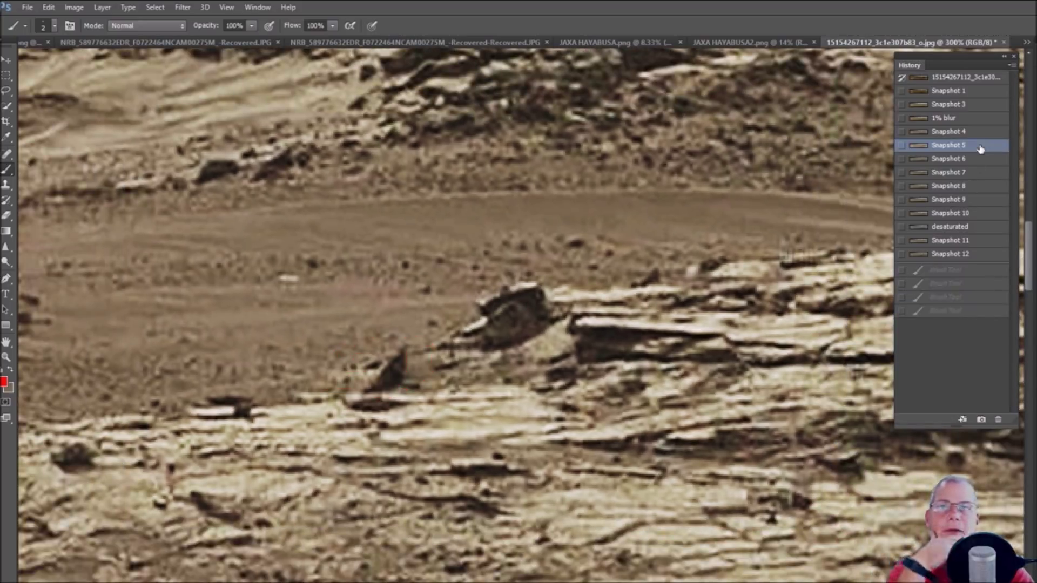
pyautogui.click(972, 256)
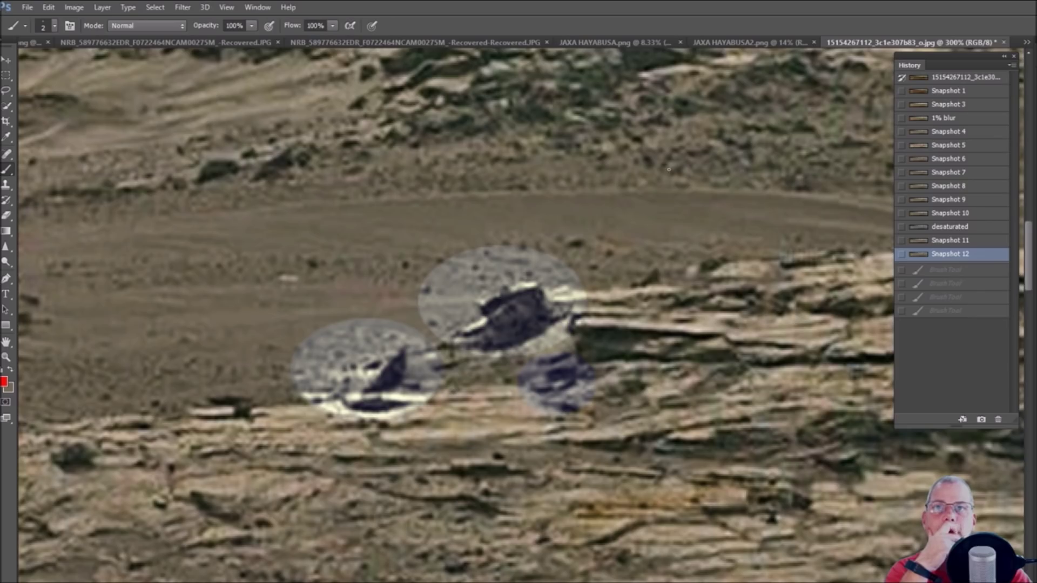
pyautogui.scroll(3, 669, 169)
pyautogui.hscroll(5, 668, 170)
pyautogui.hotkey('ctrl', '-')
pyautogui.hotkey('ctrl', '-')
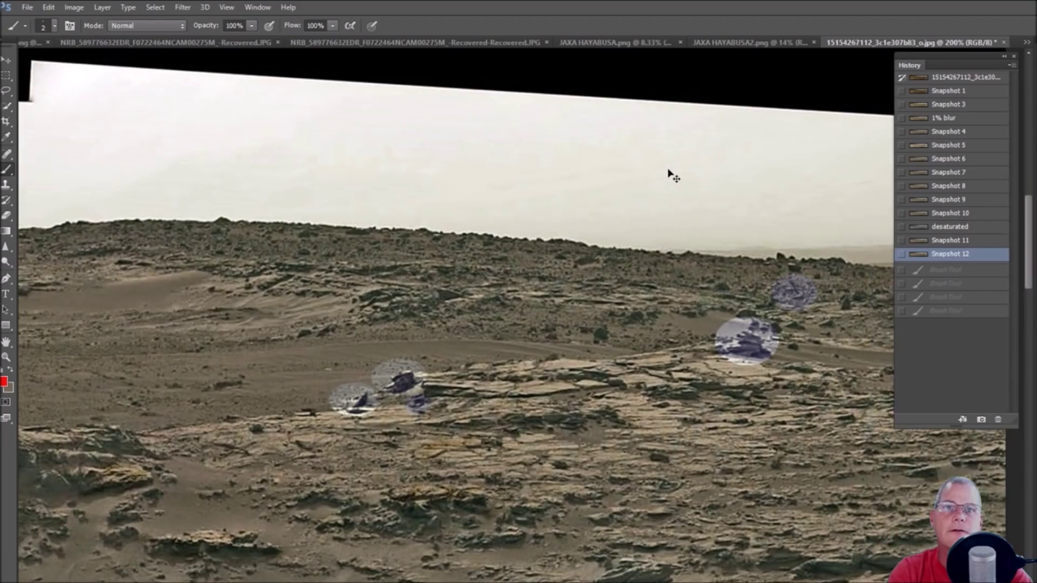
pyautogui.hotkey('ctrl', '-')
pyautogui.hscroll(4, 454, 313)
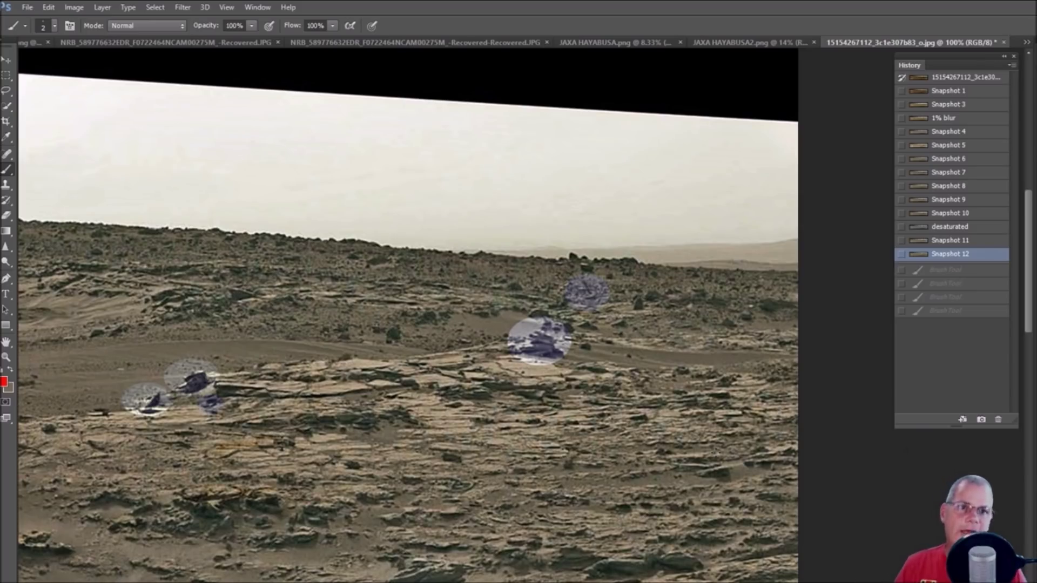
# - Restore Snapshot 3 and outline the upper part of the dark stacked rock beside the sand patch in red
pyautogui.hotkey('ctrl', '+')
pyautogui.hotkey('ctrl', '+')
pyautogui.hotkey('ctrl', '+')
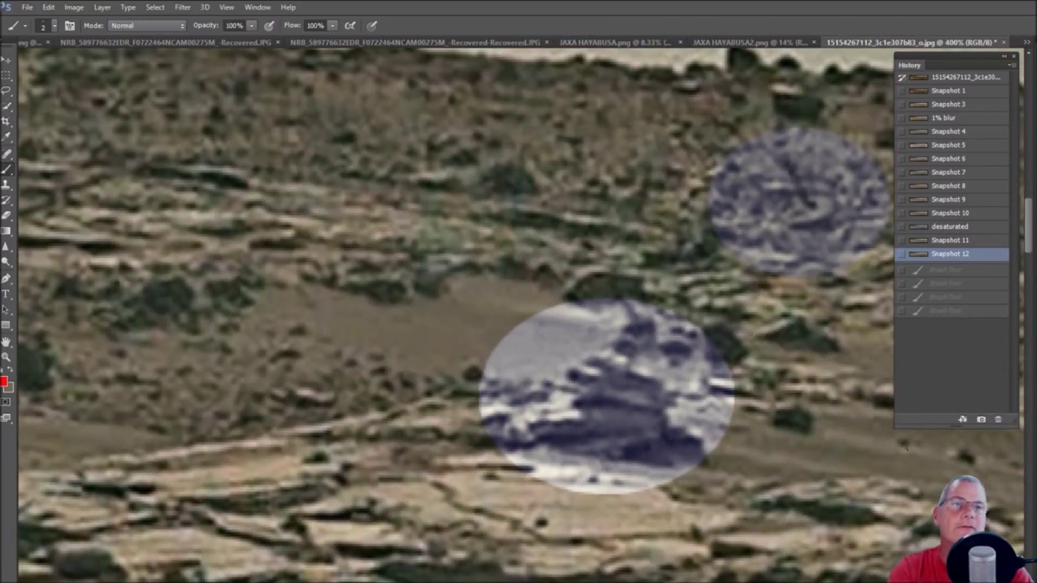
pyautogui.click(973, 91)
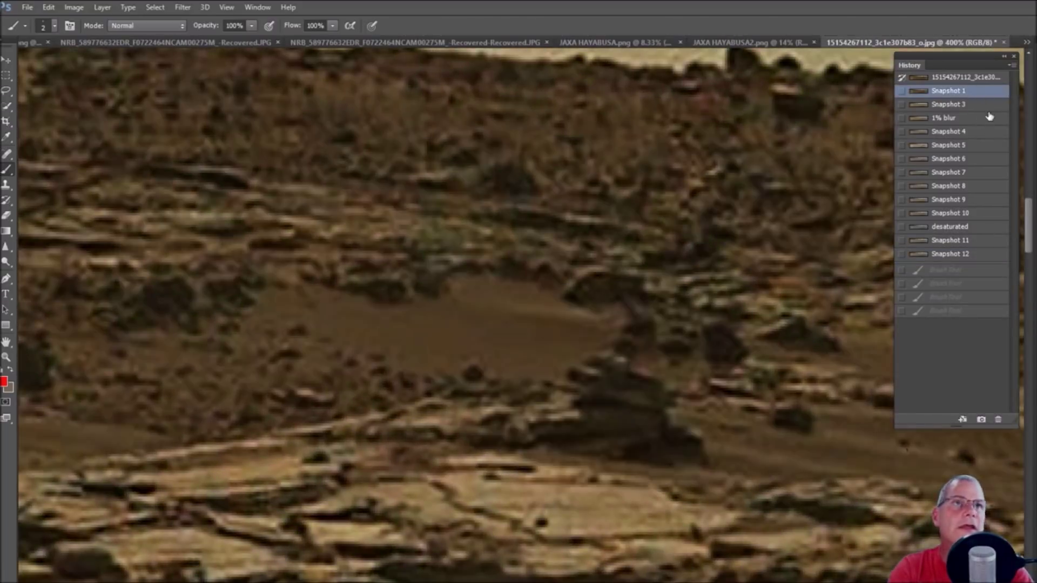
pyautogui.click(990, 107)
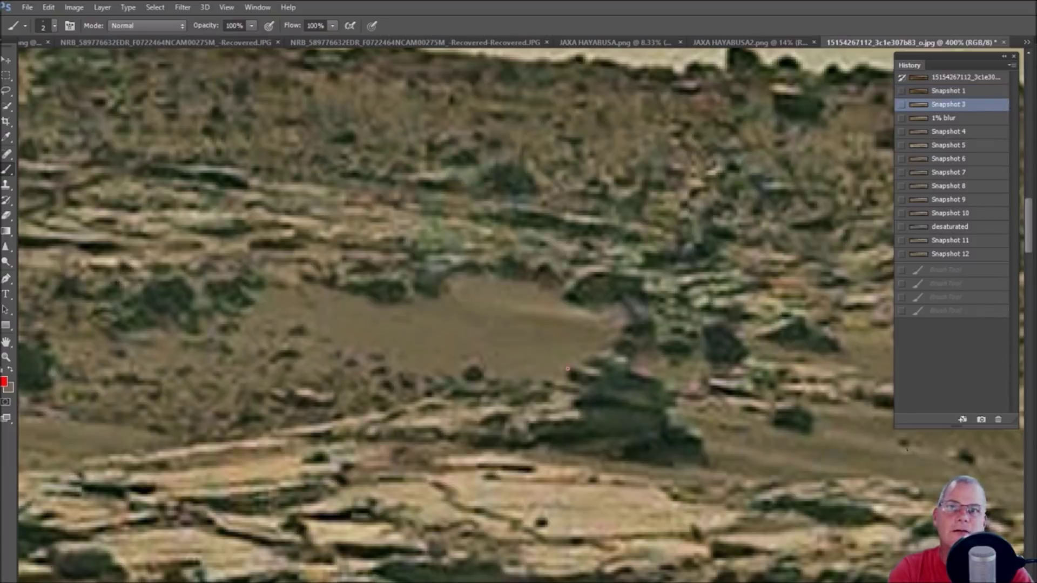
pyautogui.click(572, 376)
pyautogui.moveTo(572, 370)
pyautogui.mouseDown()
pyautogui.moveTo(602, 373)
pyautogui.moveTo(574, 382)
pyautogui.moveTo(599, 386)
pyautogui.moveTo(664, 381)
pyautogui.mouseUp()
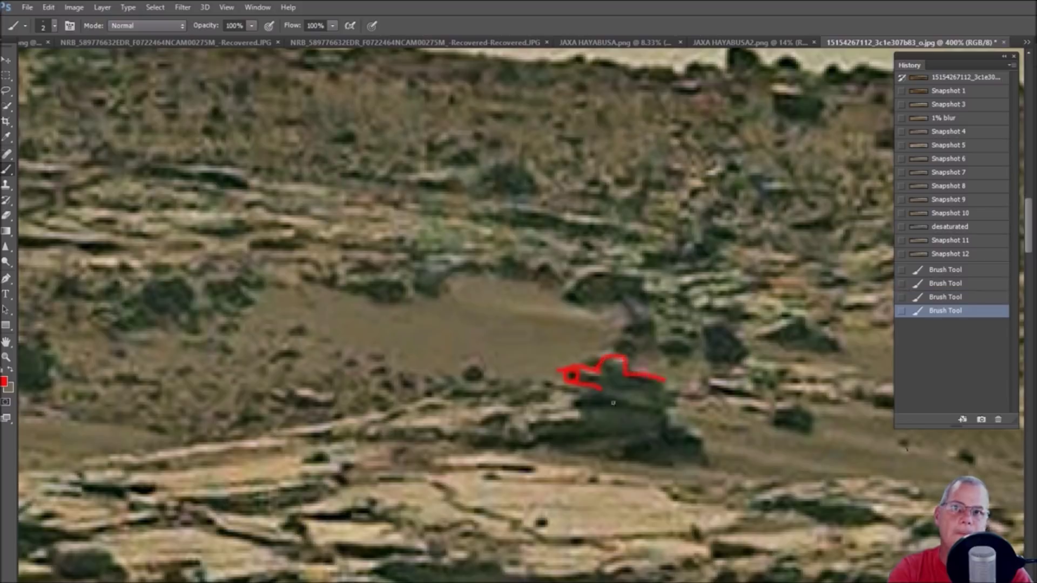
pyautogui.moveTo(594, 395)
pyautogui.mouseDown()
pyautogui.moveTo(661, 413)
pyautogui.moveTo(676, 390)
pyautogui.moveTo(660, 387)
pyautogui.mouseUp()
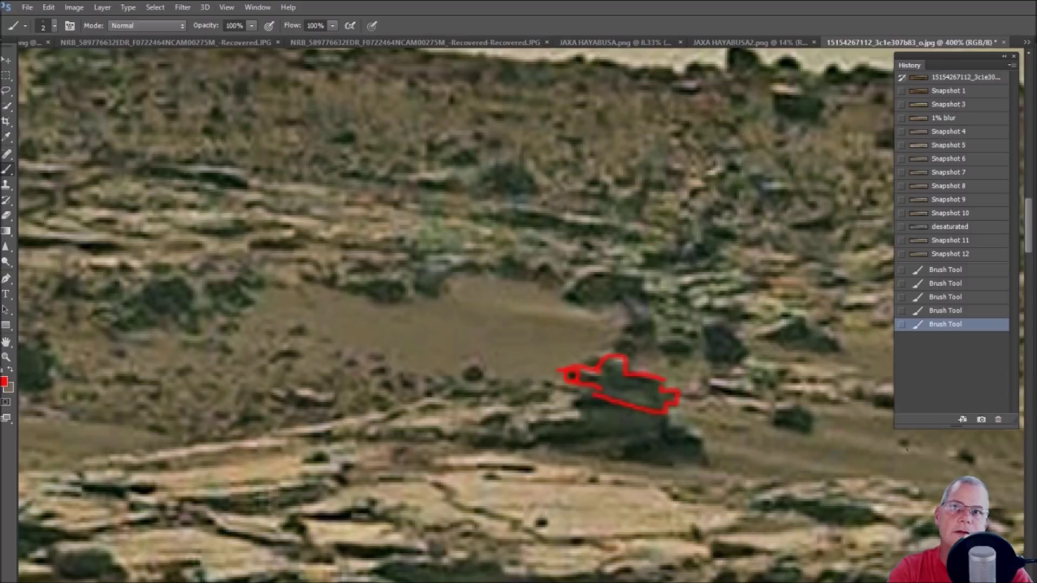
pyautogui.click(601, 387)
# - Outline the rounded hillside rock in red on Snapshot 1, adding a centre mark and a line extending upward from it
pyautogui.click(972, 254)
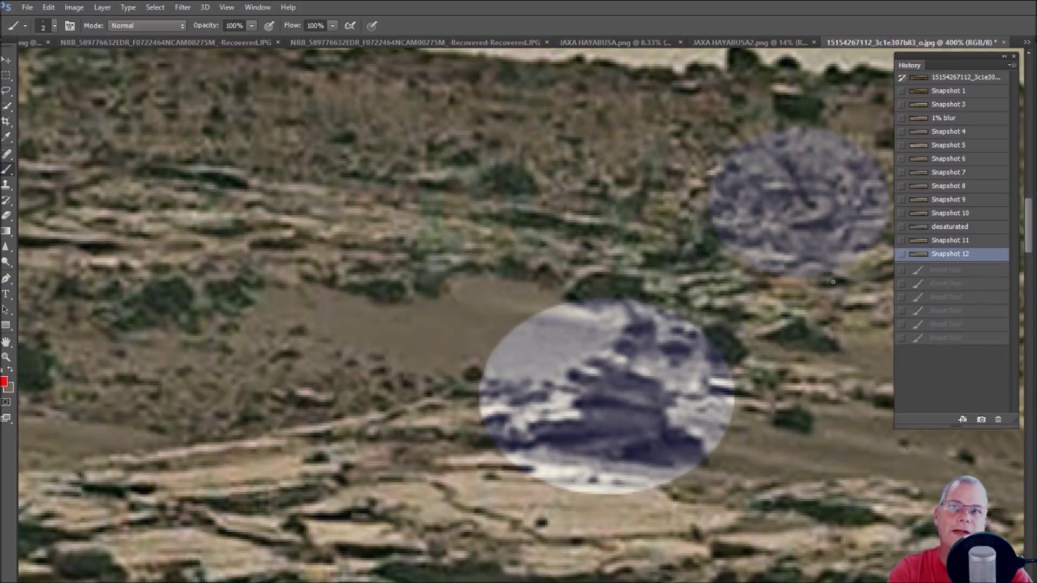
pyautogui.hotkey('ctrl', '-')
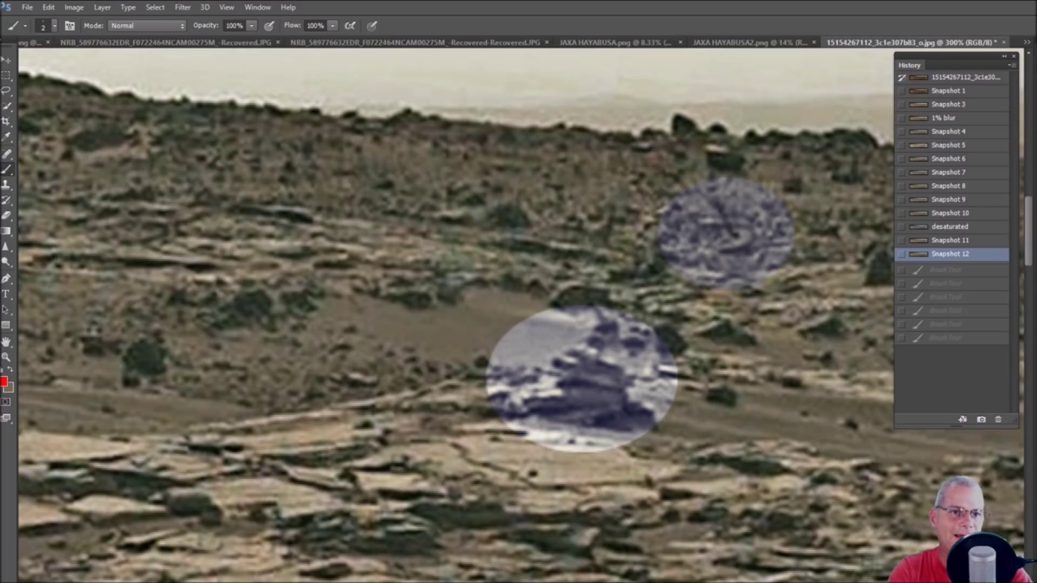
pyautogui.moveTo(771, 181); pyautogui.dragTo(639, 180)
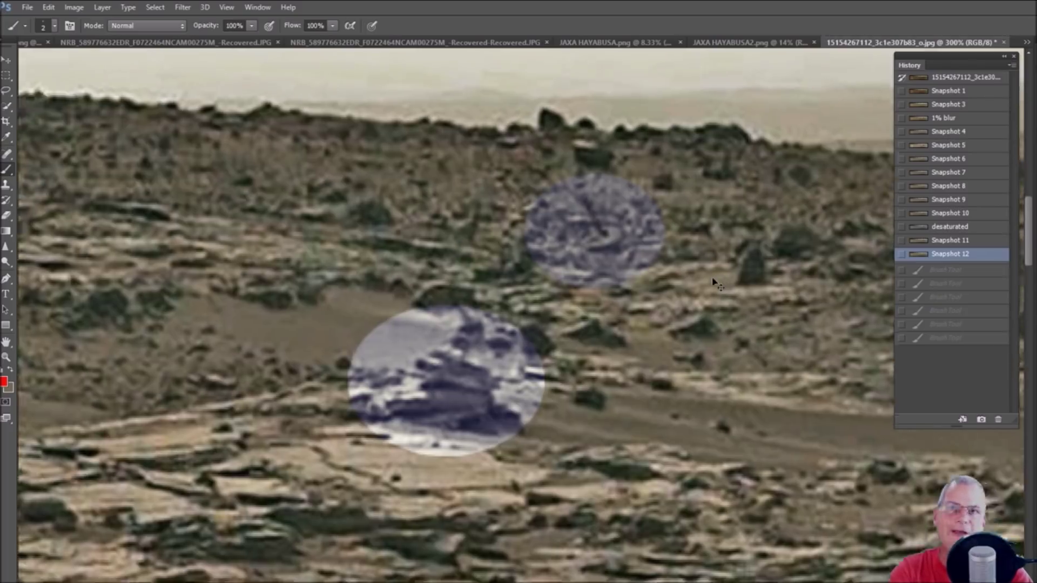
pyautogui.hotkey('ctrl', '+')
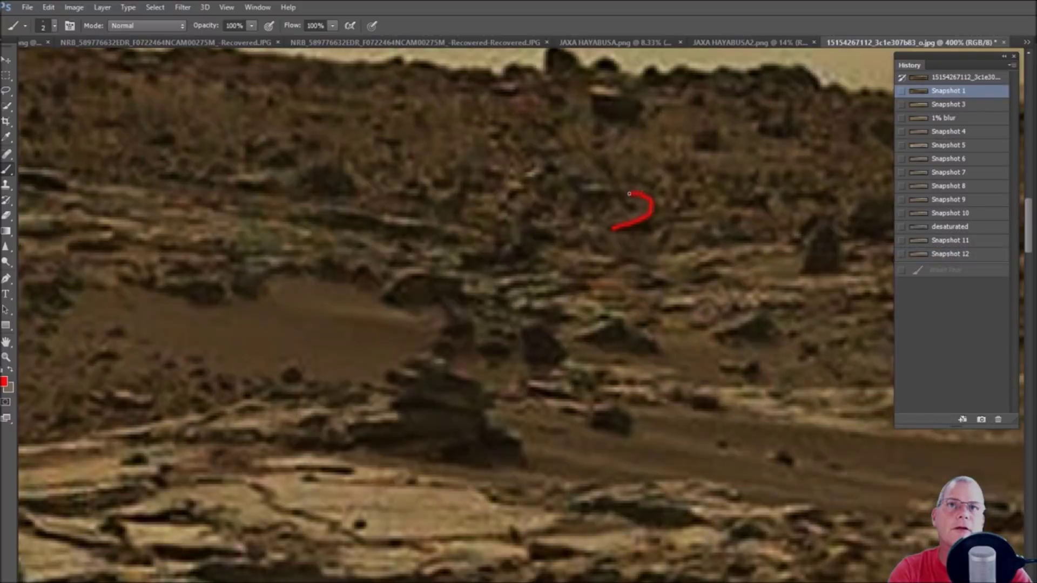
pyautogui.moveTo(630, 193)
pyautogui.mouseDown()
pyautogui.moveTo(613, 198)
pyautogui.moveTo(624, 193)
pyautogui.mouseUp()
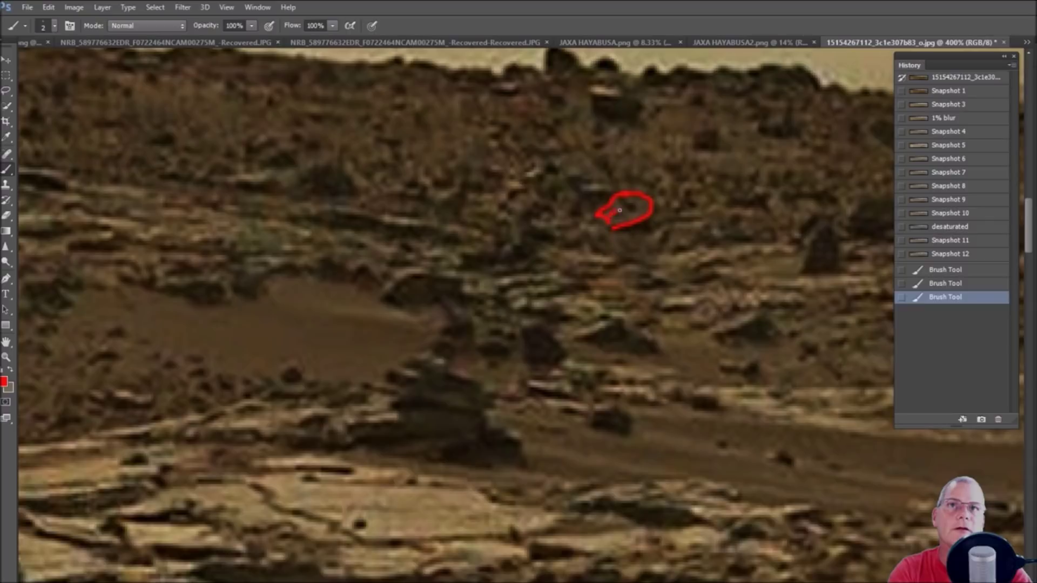
pyautogui.click(620, 210)
pyautogui.moveTo(610, 217)
pyautogui.mouseDown()
pyautogui.moveTo(600, 216)
pyautogui.moveTo(606, 224)
pyautogui.moveTo(631, 207)
pyautogui.moveTo(610, 177)
pyautogui.mouseUp()
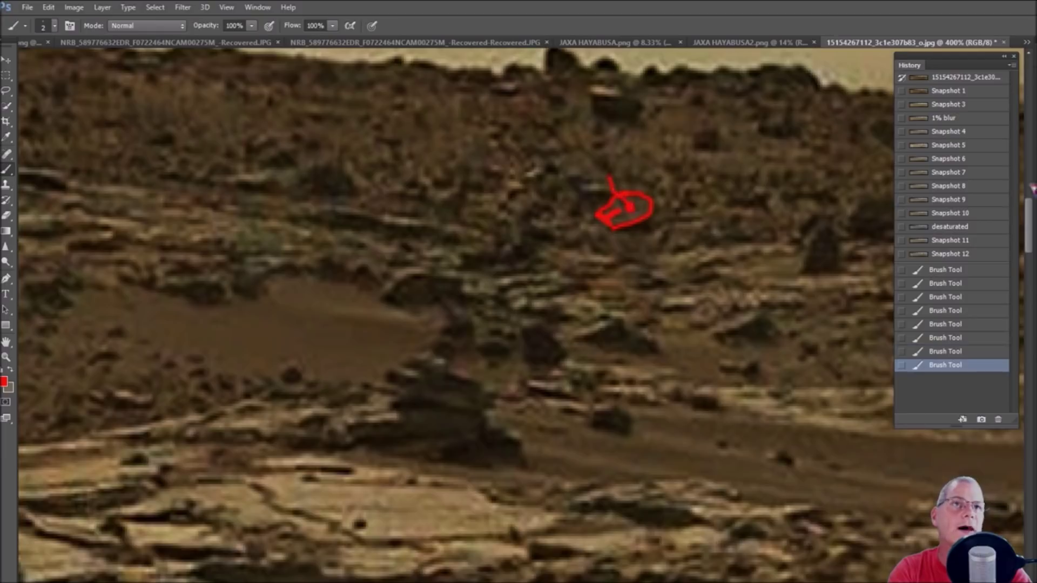
# - Compare the rounded hillside rock and the dark stacked rock in Snapshots 12 and 1
pyautogui.click(975, 255)
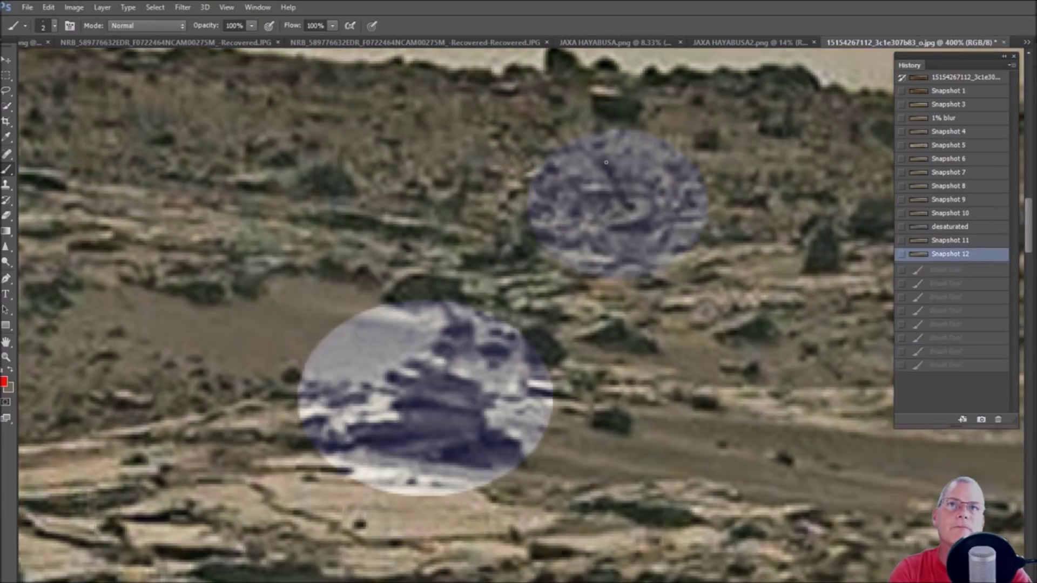
pyautogui.moveTo(629, 208); pyautogui.dragTo(613, 157)
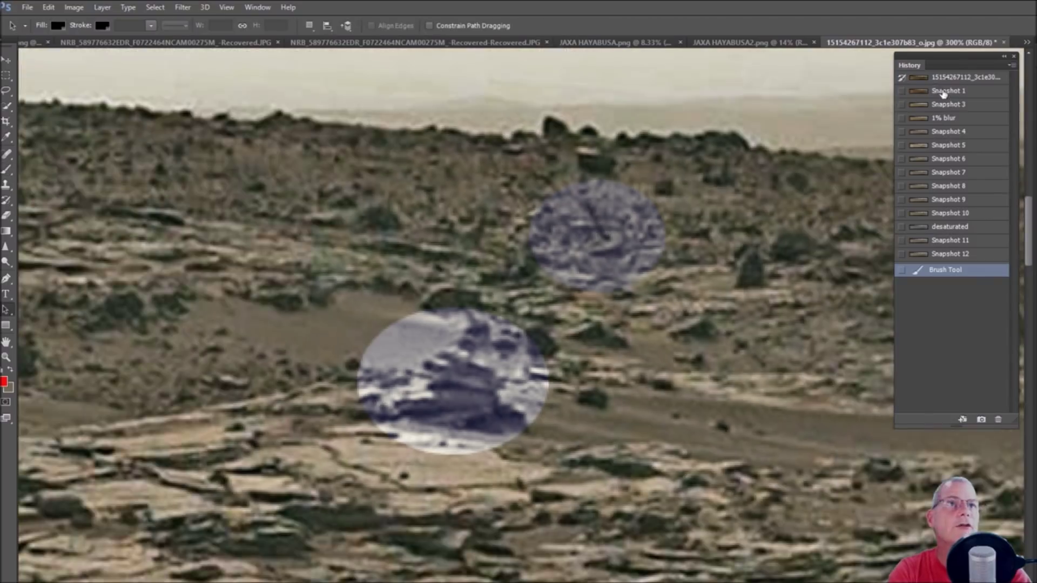
pyautogui.click(943, 92)
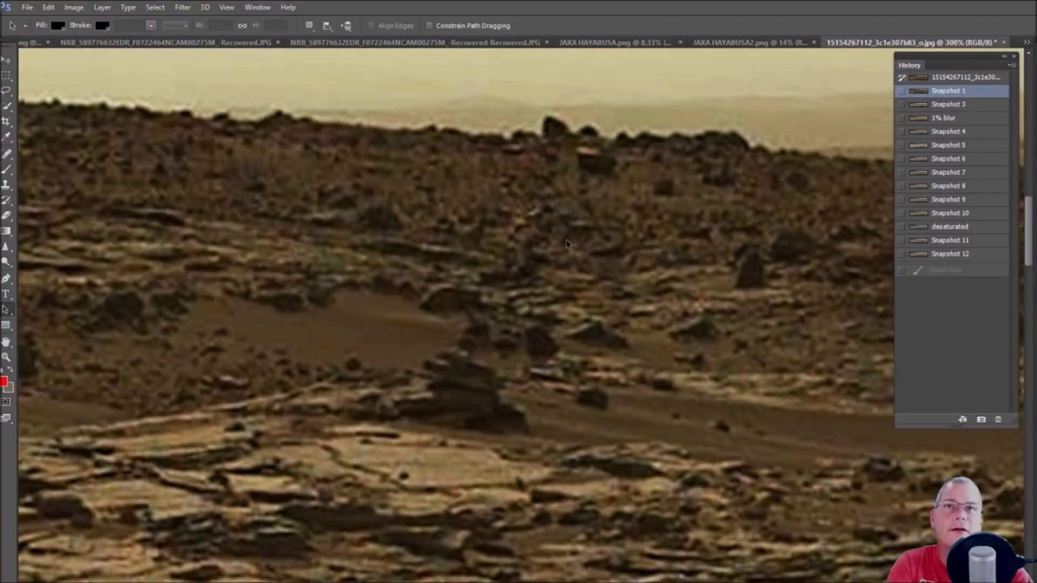
pyautogui.hotkey('ctrl', '+')
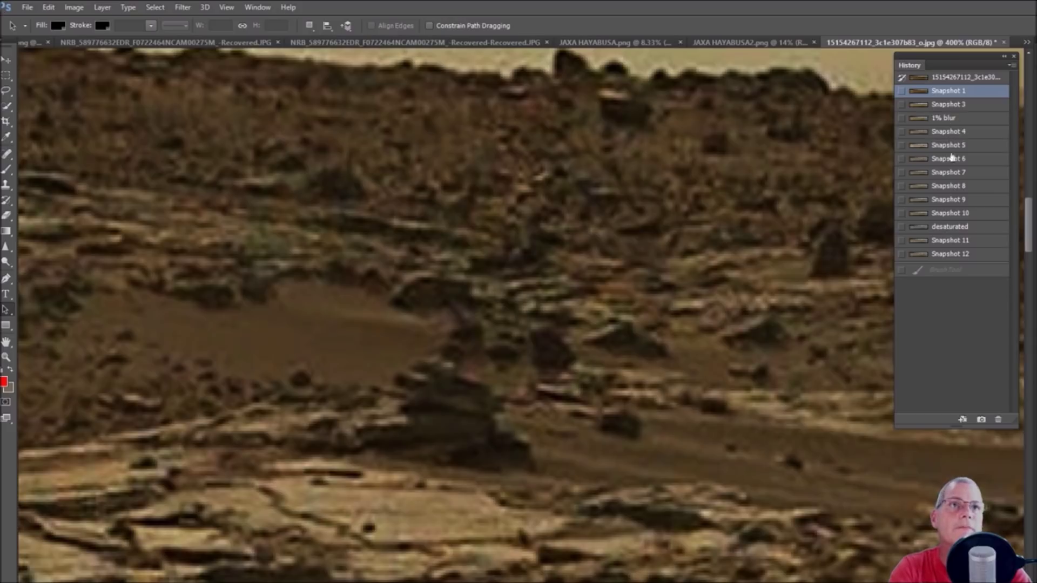
pyautogui.click(950, 254)
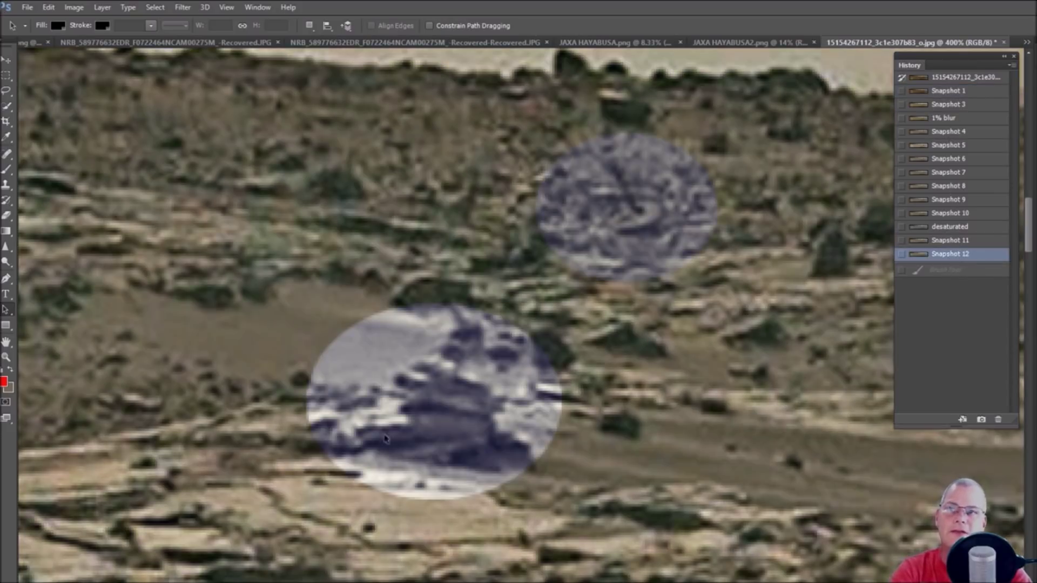
pyautogui.hotkey('ctrl', '-')
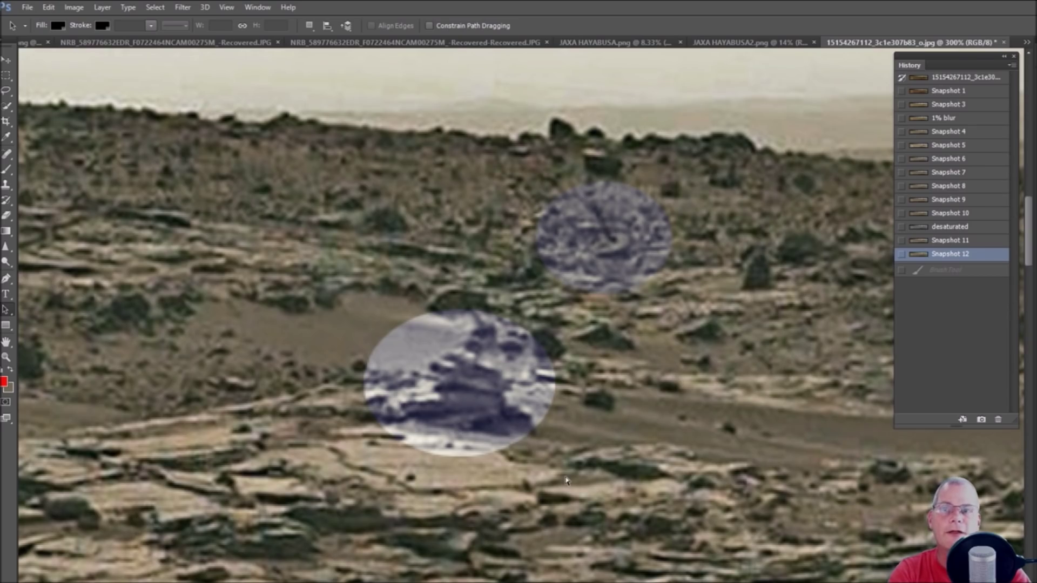
pyautogui.hotkey('ctrl', '-')
pyautogui.hotkey('ctrl', '-')
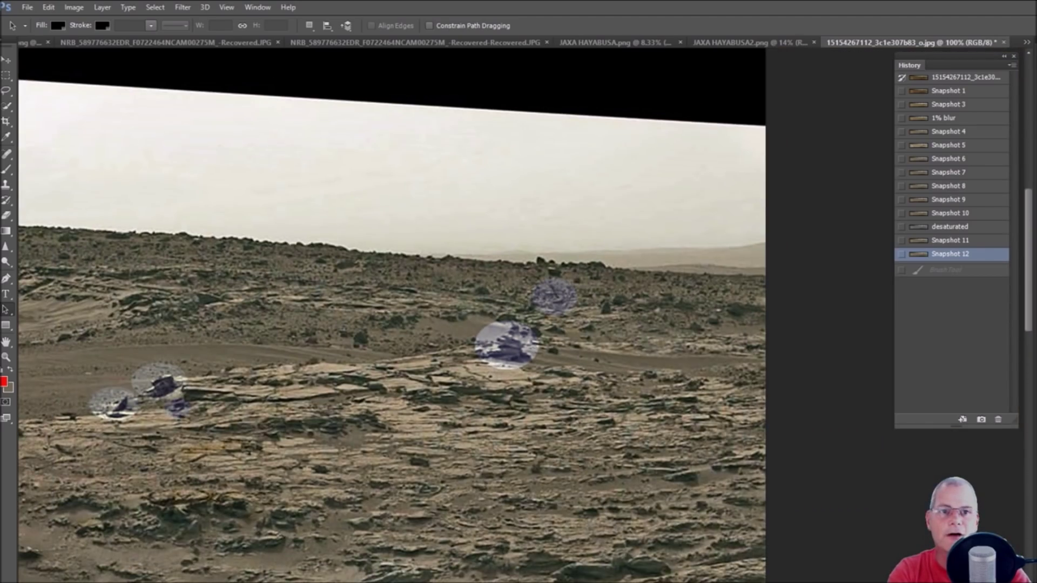
# - Examine the dark hill slope inside the enhanced rectangle below the mosaic's black edge at close range in Snapshot 12
pyautogui.hscroll(-15, 519, 315)
pyautogui.hscroll(8, 519, 315)
pyautogui.scroll(3, 519, 315)
pyautogui.hotkey('ctrl', '+')
pyautogui.scroll(4, 357, 373)
pyautogui.hotkey('ctrl', '+')
pyautogui.scroll(5, 317, 342)
pyautogui.hscroll(-5, 316, 342)
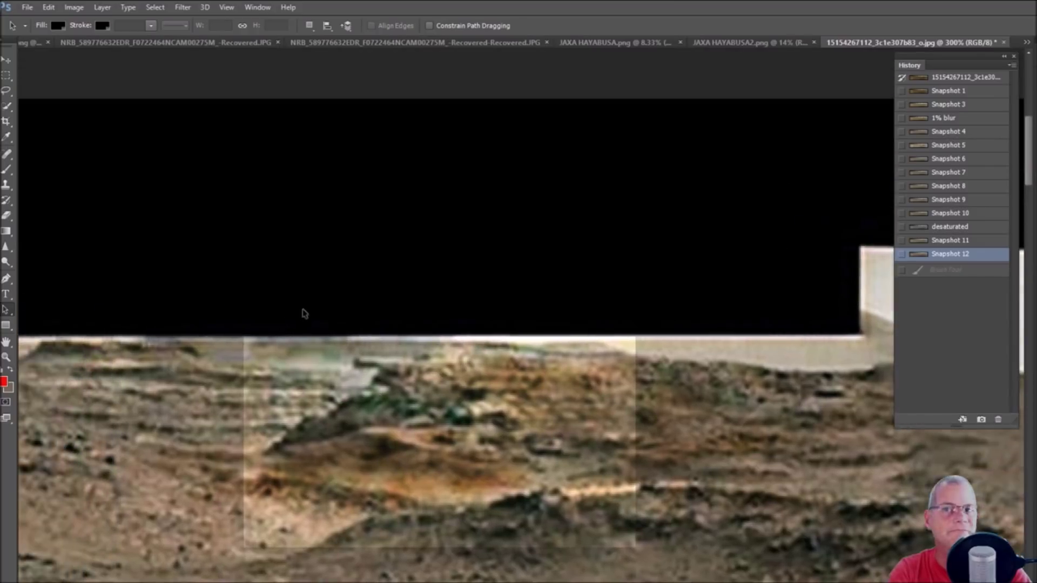
pyautogui.scroll(-2, 304, 314)
pyautogui.hotkey('ctrl', '+')
pyautogui.scroll(-1, 304, 313)
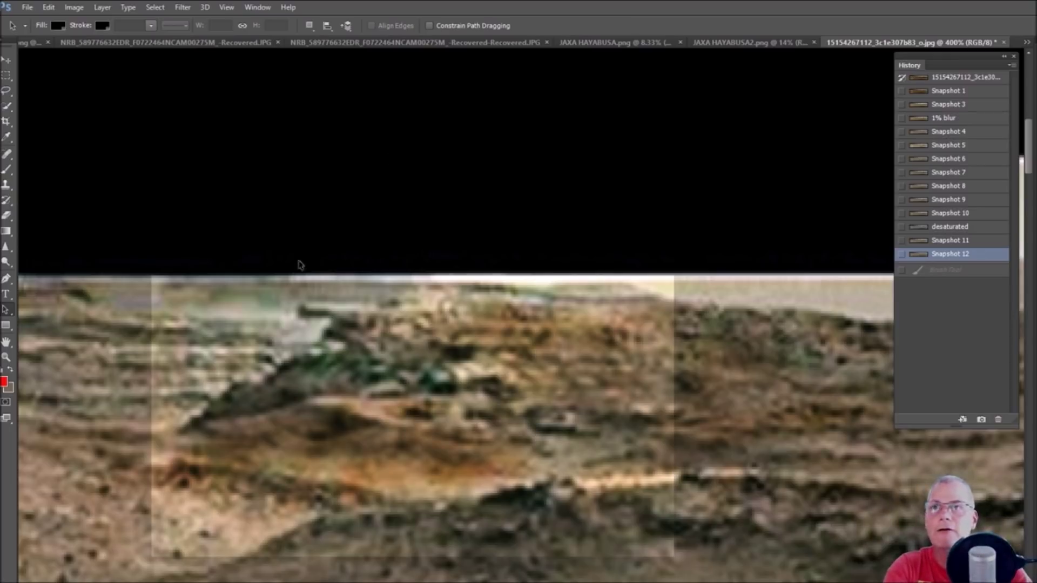
pyautogui.press('b')
pyautogui.click(298, 320)
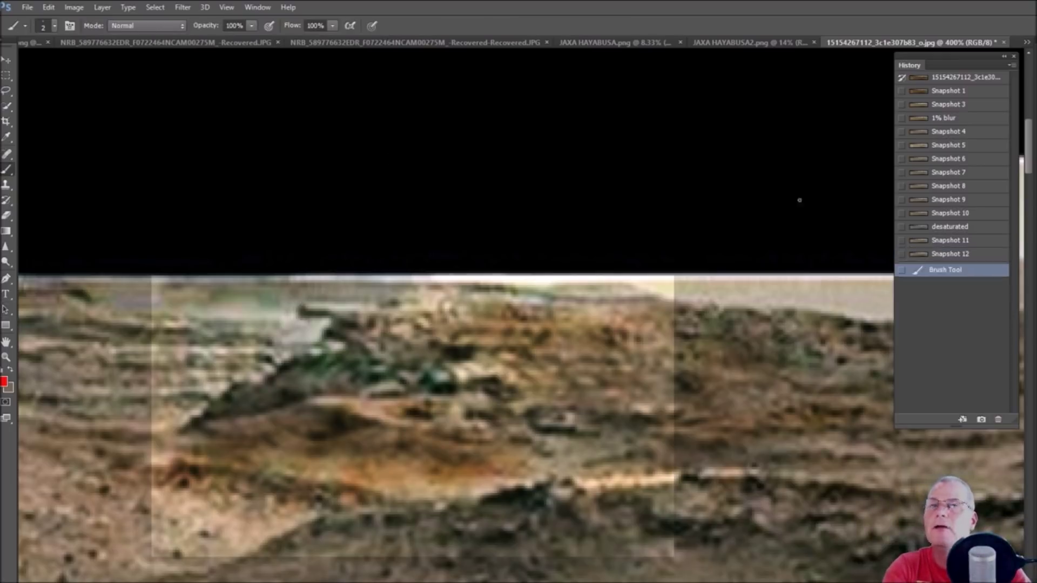
pyautogui.click(627, 241)
# - Restore Snapshot 10 and survey the ridgeline and desaturated hill areas across the mosaic
pyautogui.click(984, 229)
pyautogui.hotkey('ctrl', '-')
pyautogui.hotkey('ctrl', '-')
pyautogui.click(986, 213)
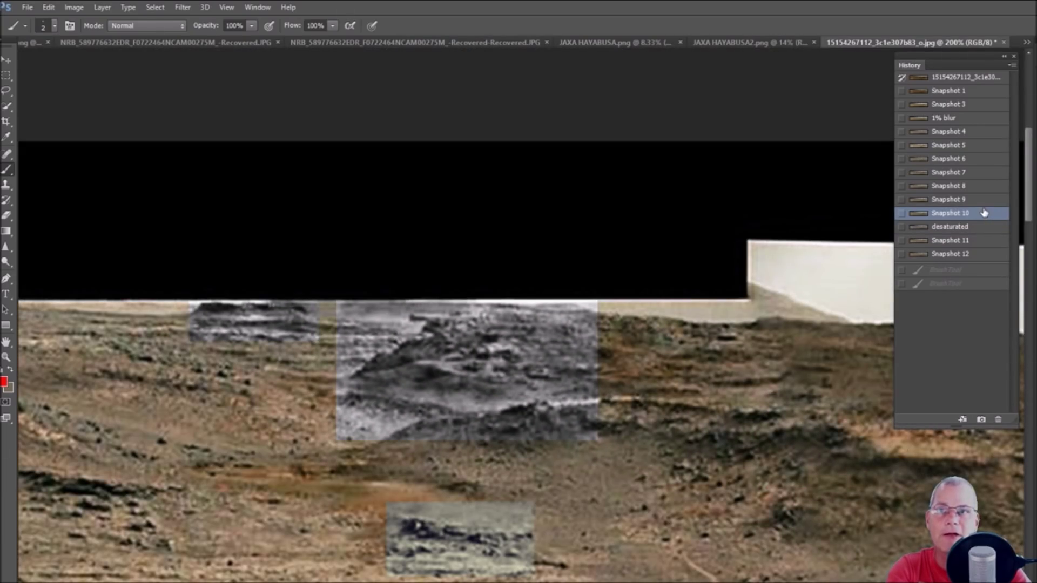
pyautogui.hotkey('ctrl', '-')
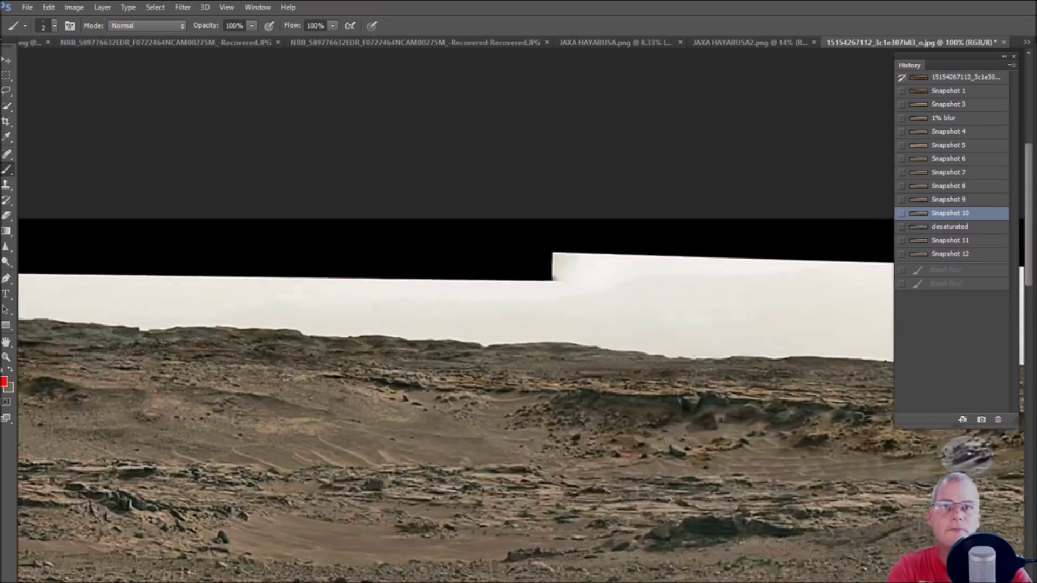
pyautogui.hscroll(-10, 521, 401)
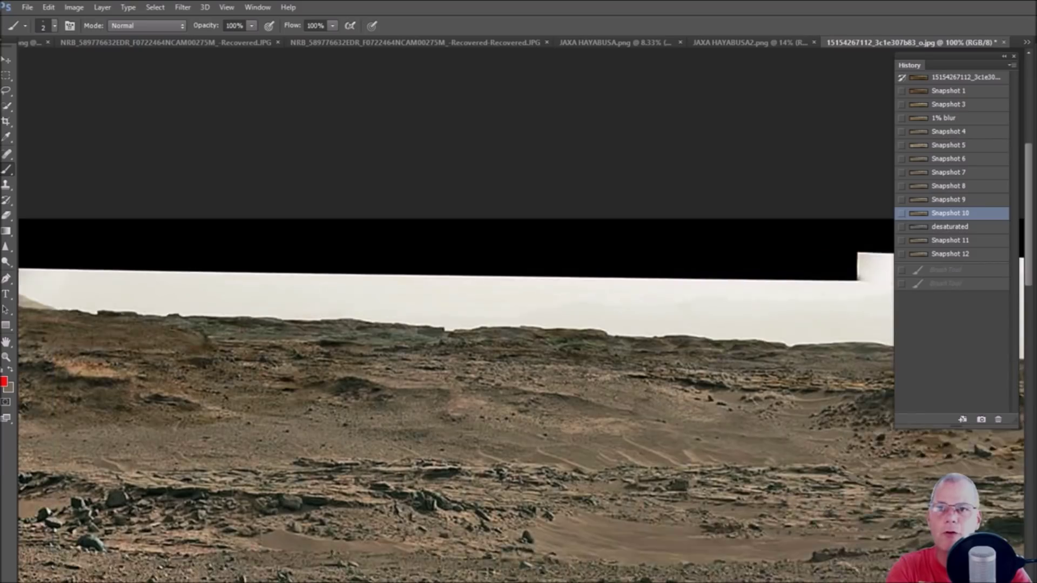
pyautogui.hscroll(-5, 519, 427)
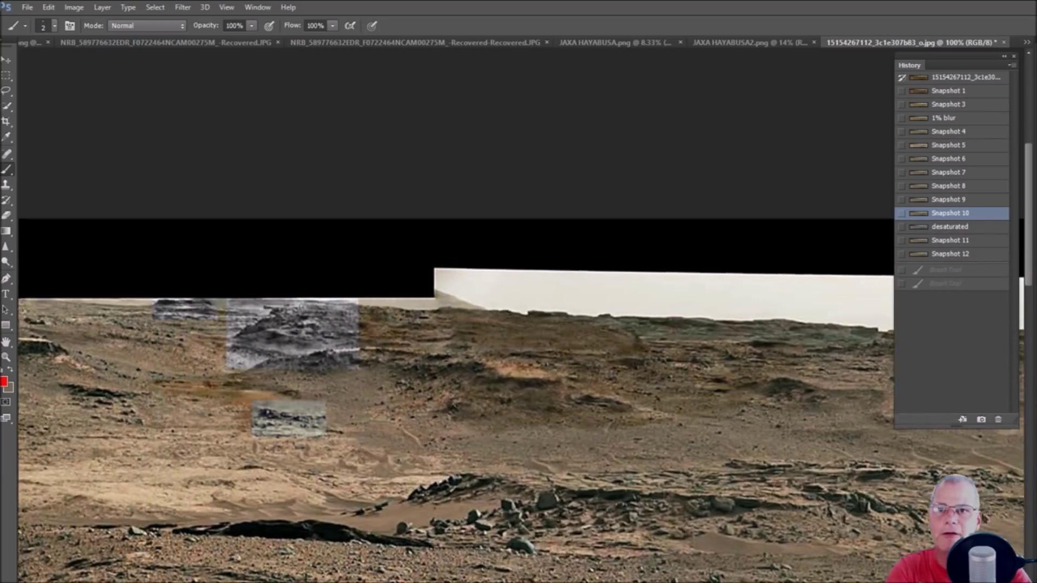
# - Examine the row of dark rocks and the scattered boulders beside the foreground sand at closer range in Snapshot 10
pyautogui.hotkey('ctrl', '+')
pyautogui.scroll(-3, 519, 427)
pyautogui.scroll(-5, 483, 520)
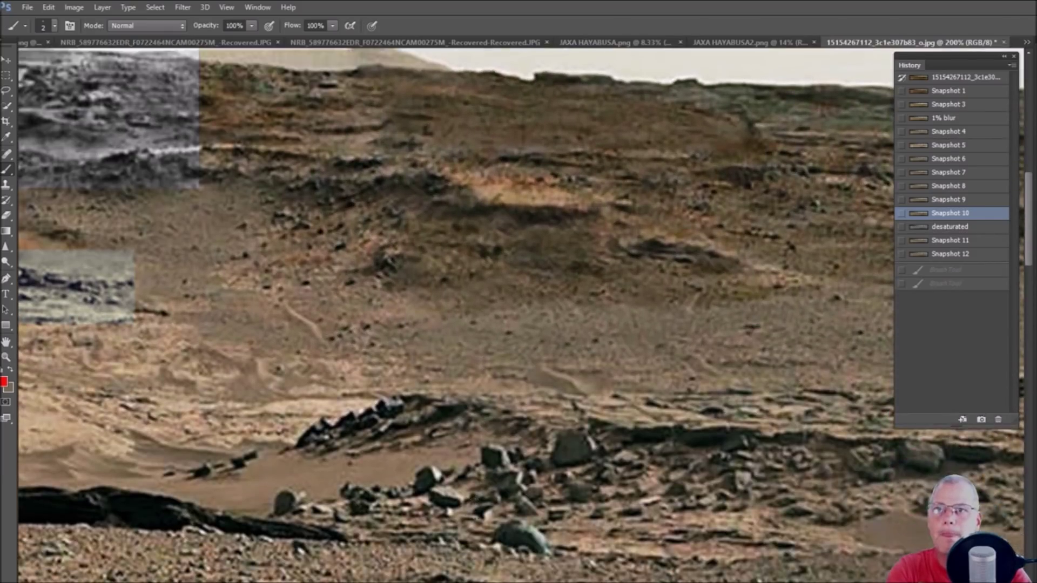
pyautogui.hotkey('ctrl', '+')
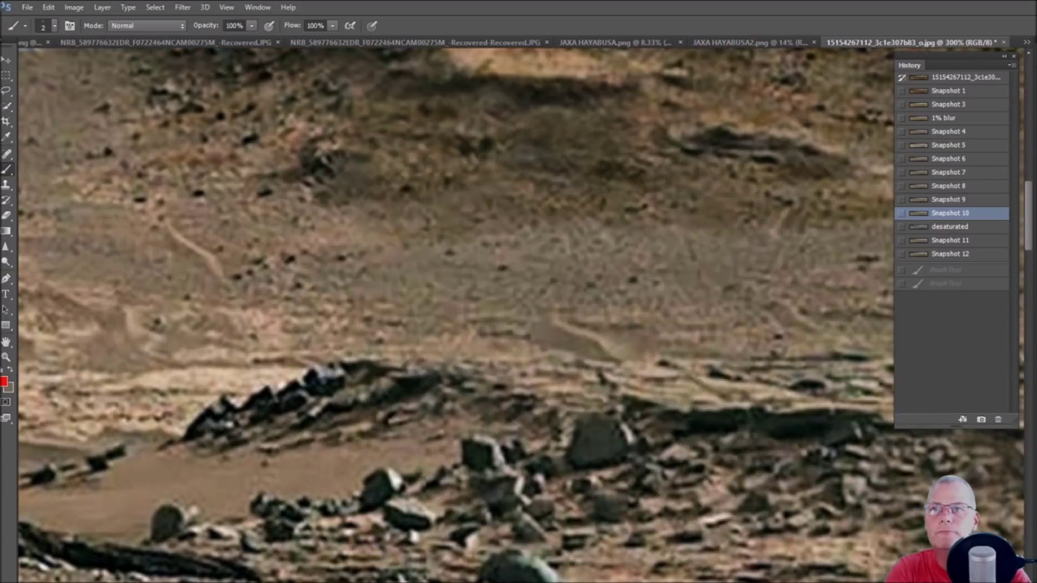
pyautogui.hotkey('ctrl', '-')
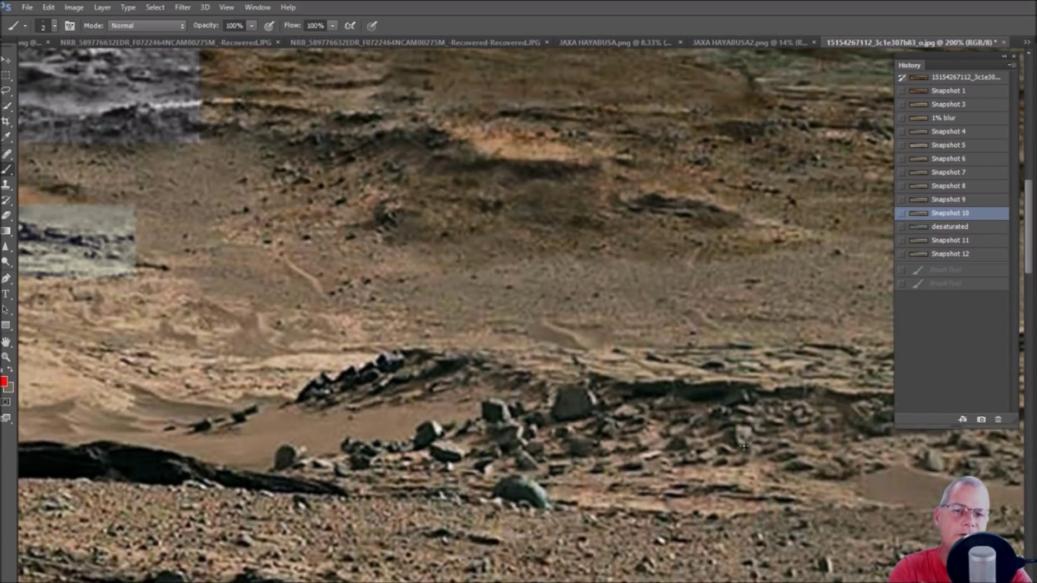
# - Circle the rock cluster beside the foreground boulders in red, and mark the small rock inside it with a smaller red circle
pyautogui.hscroll(5, 755, 468)
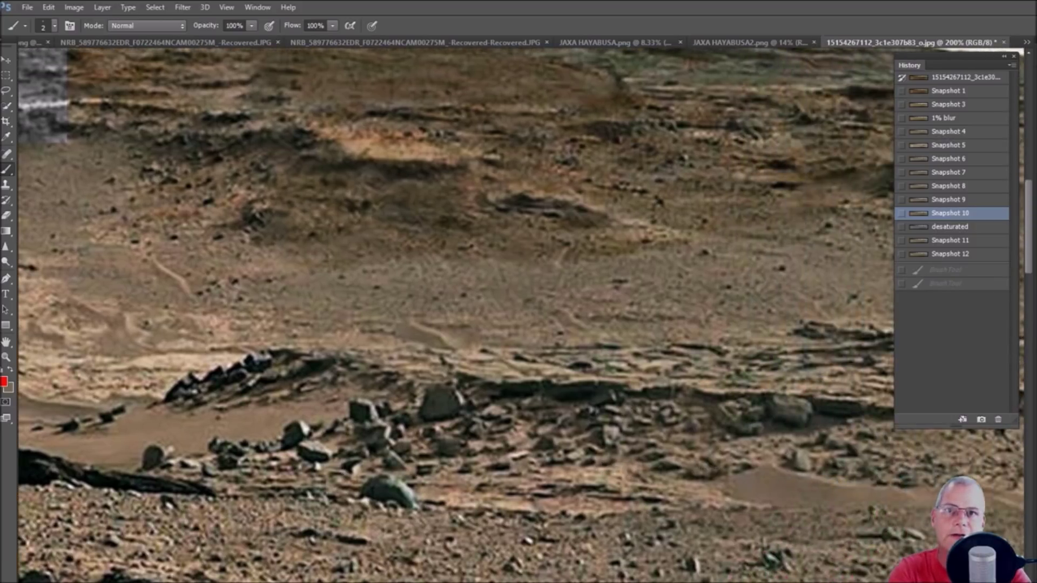
pyautogui.moveTo(604, 405)
pyautogui.mouseDown()
pyautogui.moveTo(554, 401)
pyautogui.moveTo(508, 466)
pyautogui.moveTo(532, 498)
pyautogui.moveTo(598, 501)
pyautogui.moveTo(622, 407)
pyautogui.moveTo(589, 401)
pyautogui.mouseUp()
pyautogui.hotkey('ctrl', '+')
pyautogui.scroll(-4, 623, 417)
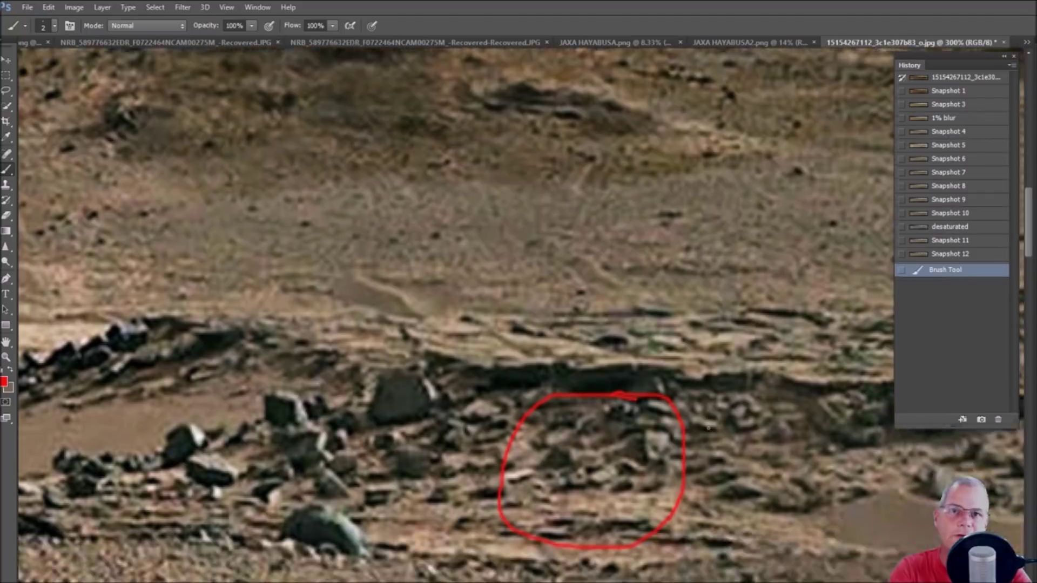
pyautogui.hotkey('ctrl', '+')
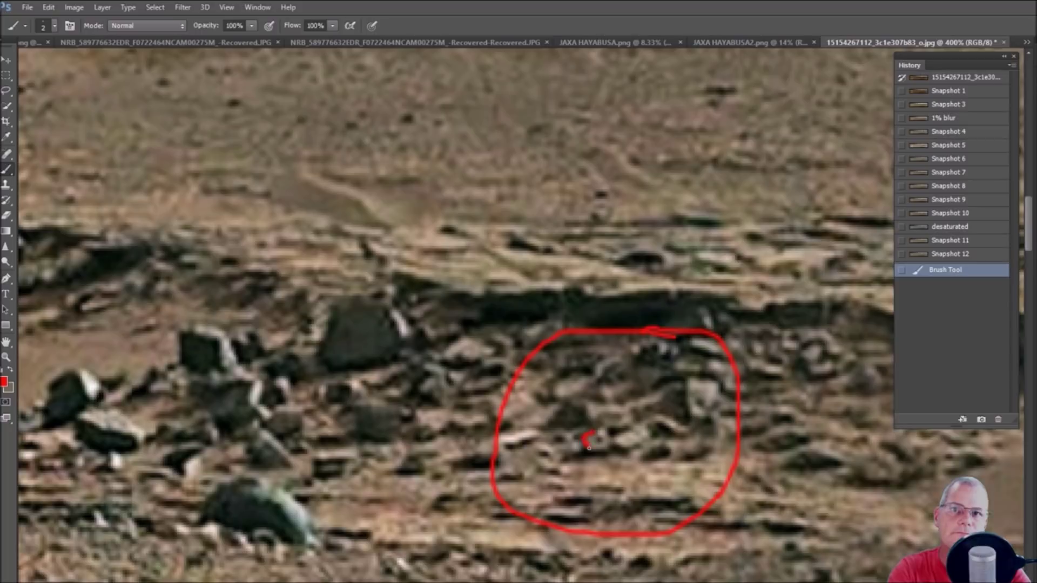
pyautogui.moveTo(609, 436); pyautogui.dragTo(599, 440)
pyautogui.click(599, 436)
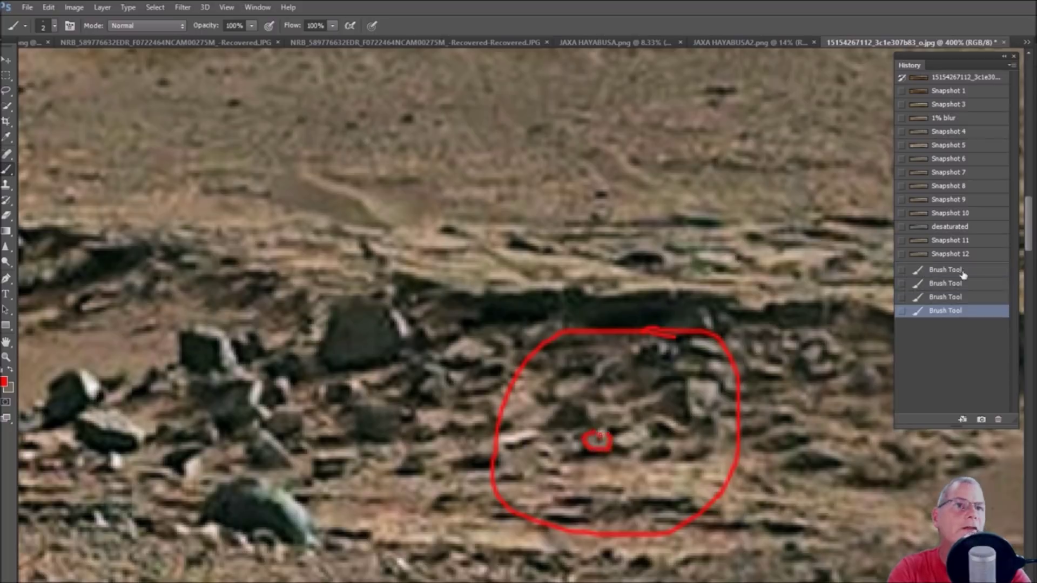
# - Clear the red circles by restoring Snapshot 4 and trace a short wavy red line below the pale upright rock
pyautogui.click(967, 253)
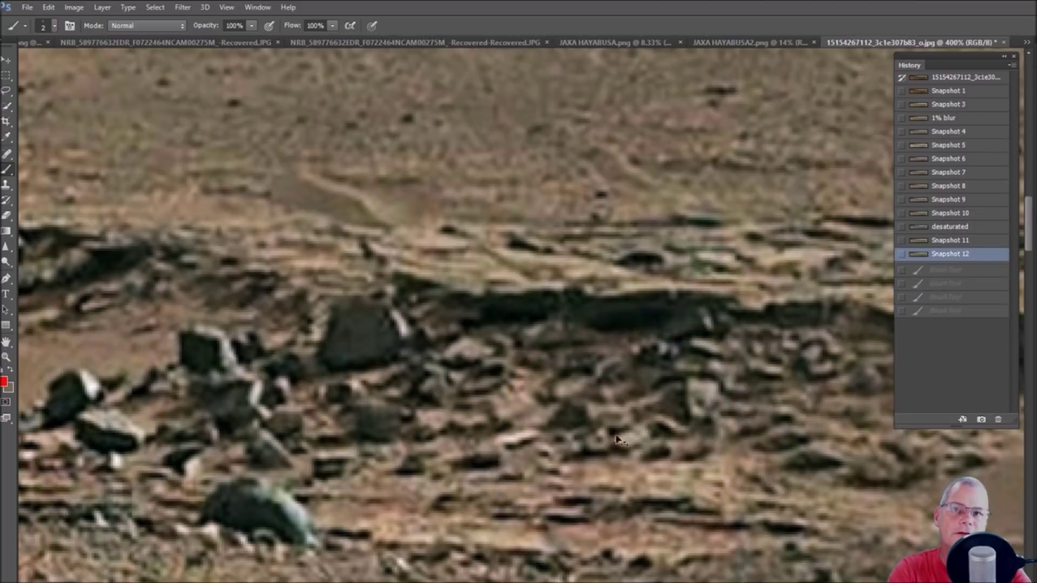
pyautogui.click(849, 304)
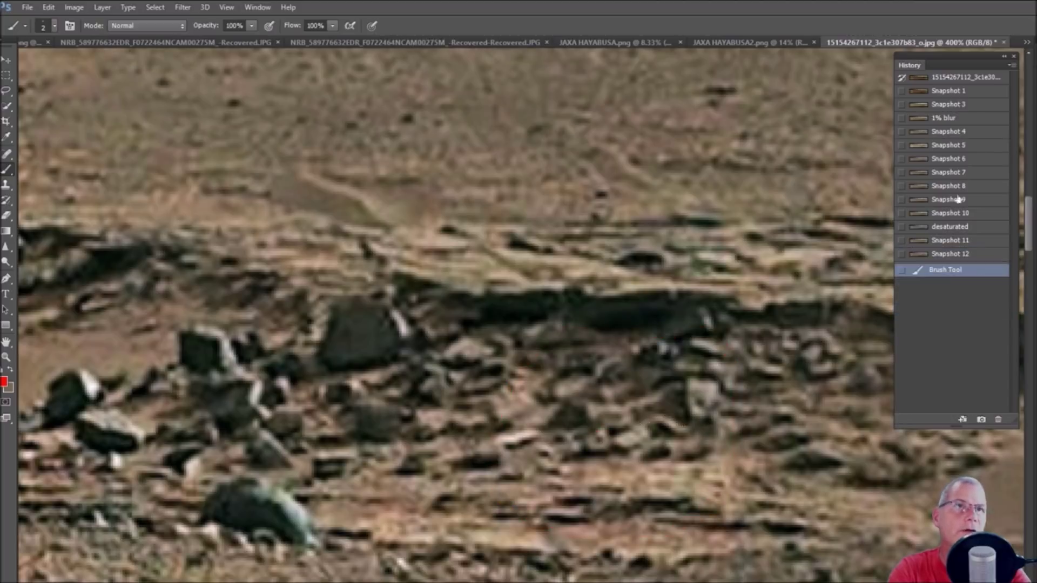
pyautogui.click(967, 131)
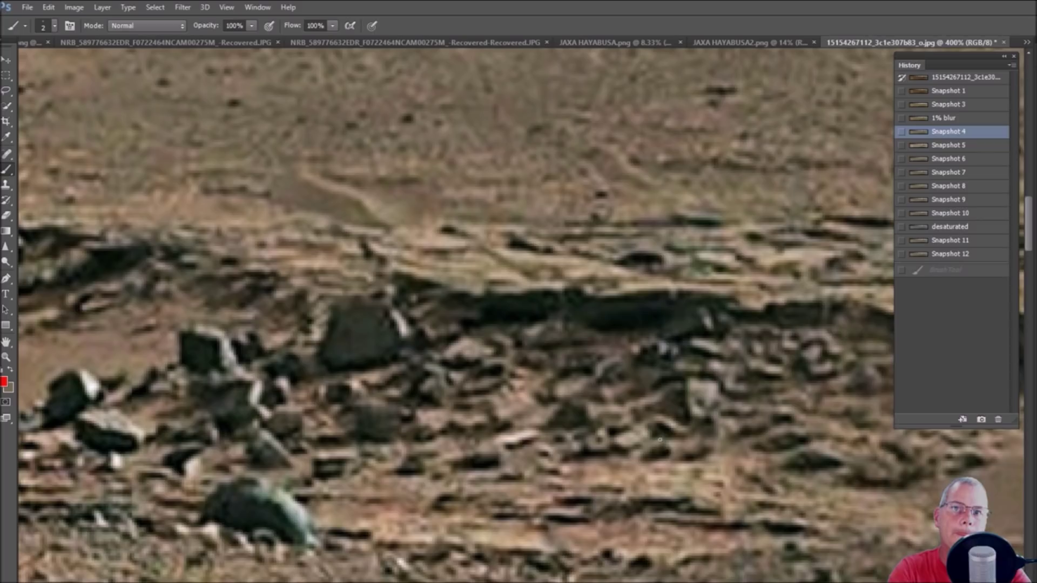
pyautogui.moveTo(657, 426); pyautogui.dragTo(704, 415)
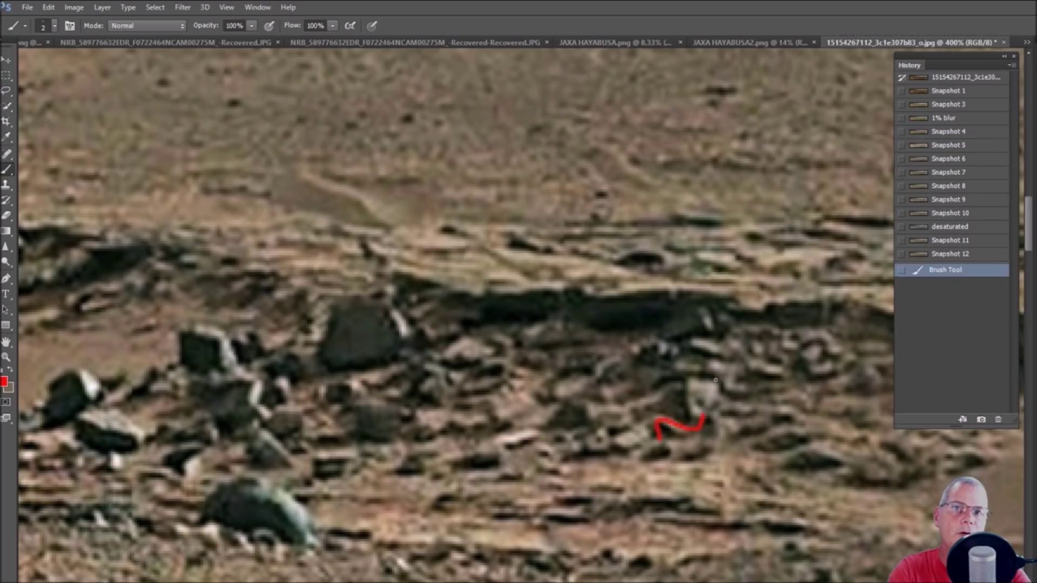
# - Circle the rocks between the large dark boulder and the wavy red line, and examine them at close range
pyautogui.hotkey('ctrl', '-')
pyautogui.hotkey('ctrl', '-')
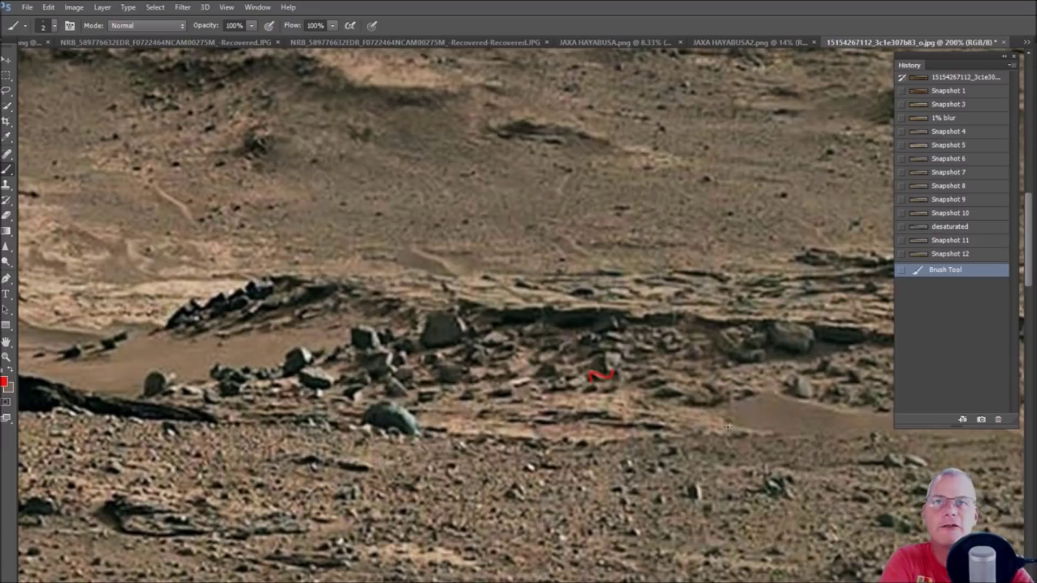
pyautogui.moveTo(505, 336)
pyautogui.mouseDown()
pyautogui.moveTo(459, 362)
pyautogui.moveTo(467, 386)
pyautogui.moveTo(508, 393)
pyautogui.mouseUp()
pyautogui.moveTo(507, 340); pyautogui.dragTo(508, 340)
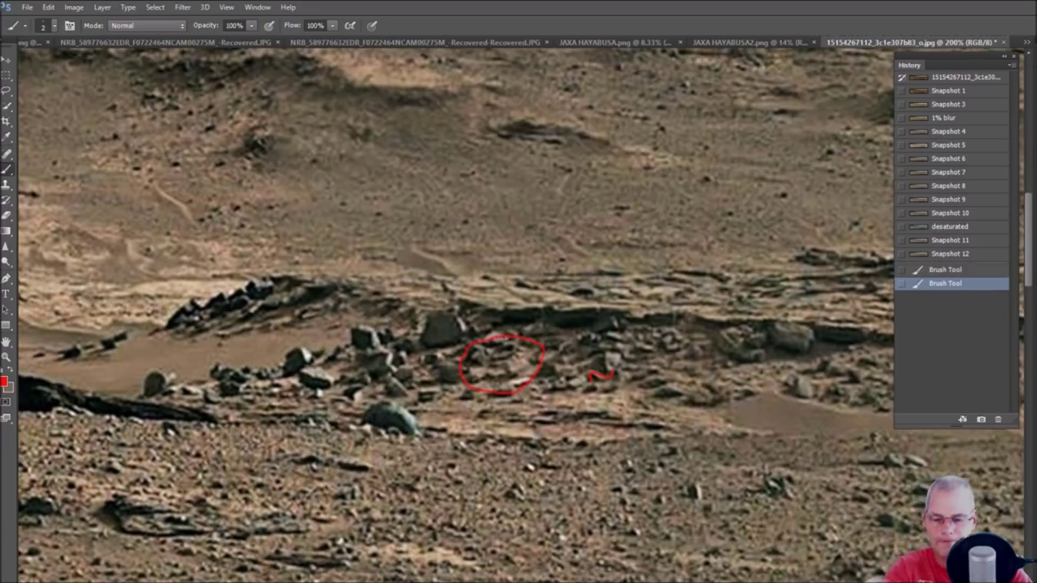
pyautogui.hotkey('ctrl', '+')
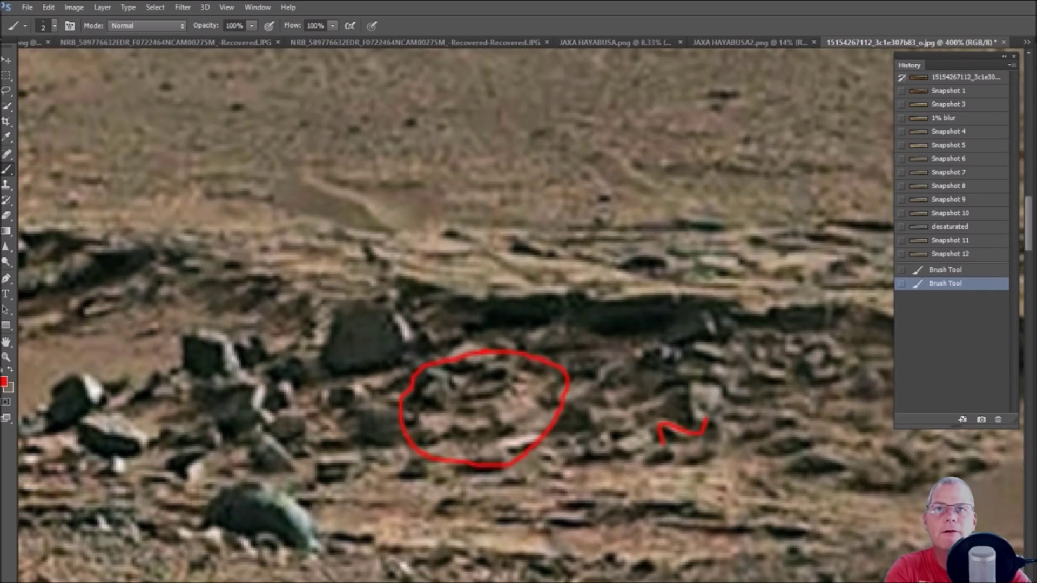
# - Survey the ridgeline and gravel plain farther along the mosaic, restoring Snapshot 12 to show the enhanced oval patch
pyautogui.hotkey('ctrl', '-')
pyautogui.hotkey('ctrl', '-')
pyautogui.hotkey('ctrl', '-')
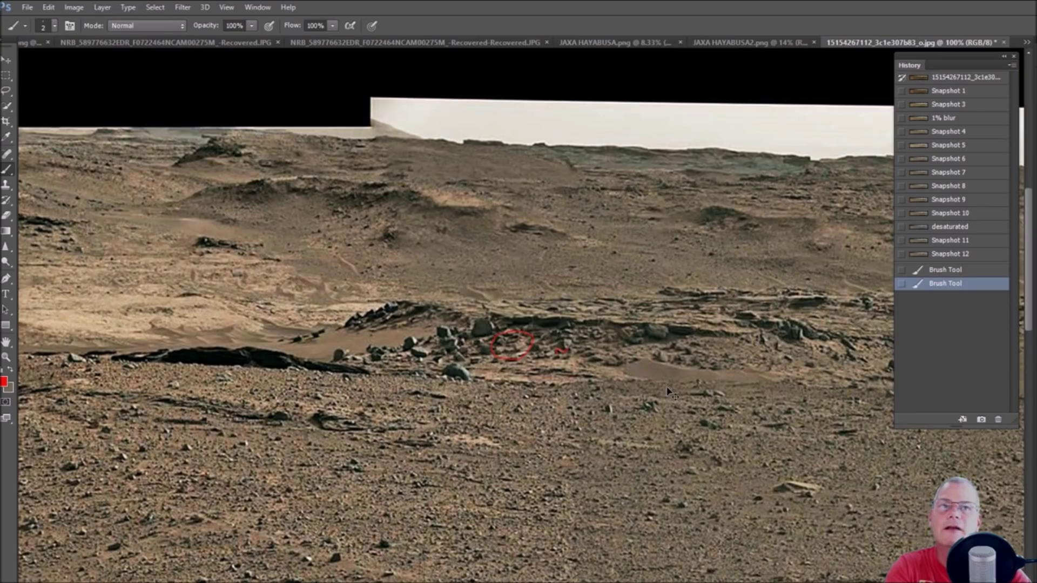
pyautogui.hscroll(6, 667, 392)
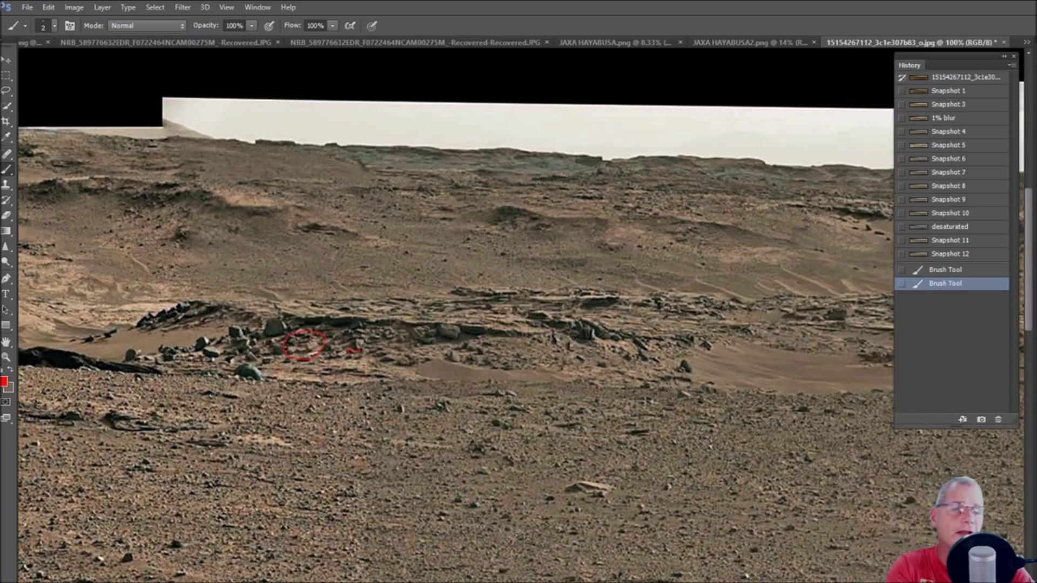
pyautogui.hotkey('ctrl', '-')
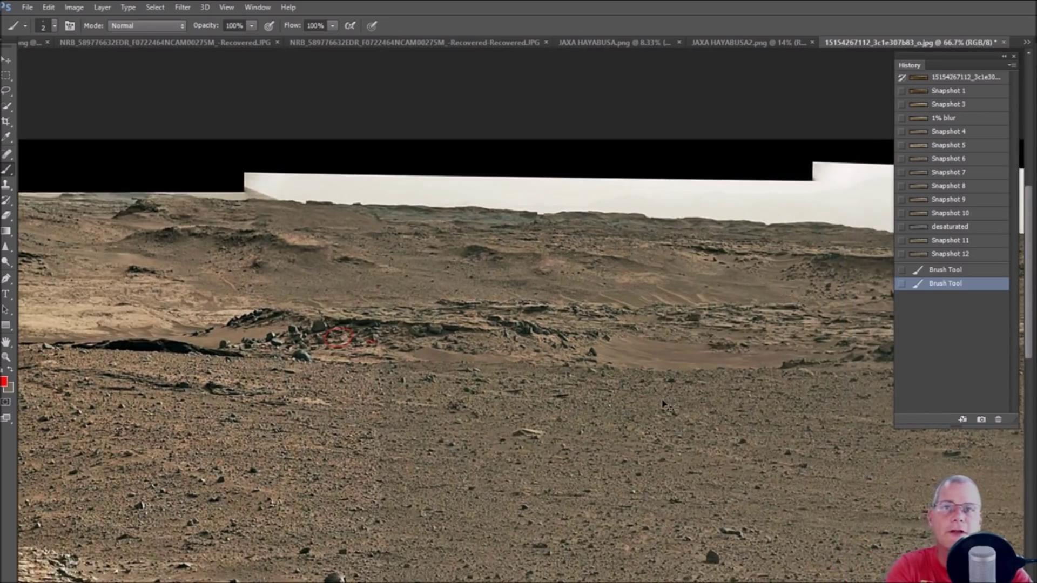
pyautogui.hscroll(2, 663, 404)
pyautogui.hscroll(15, 663, 404)
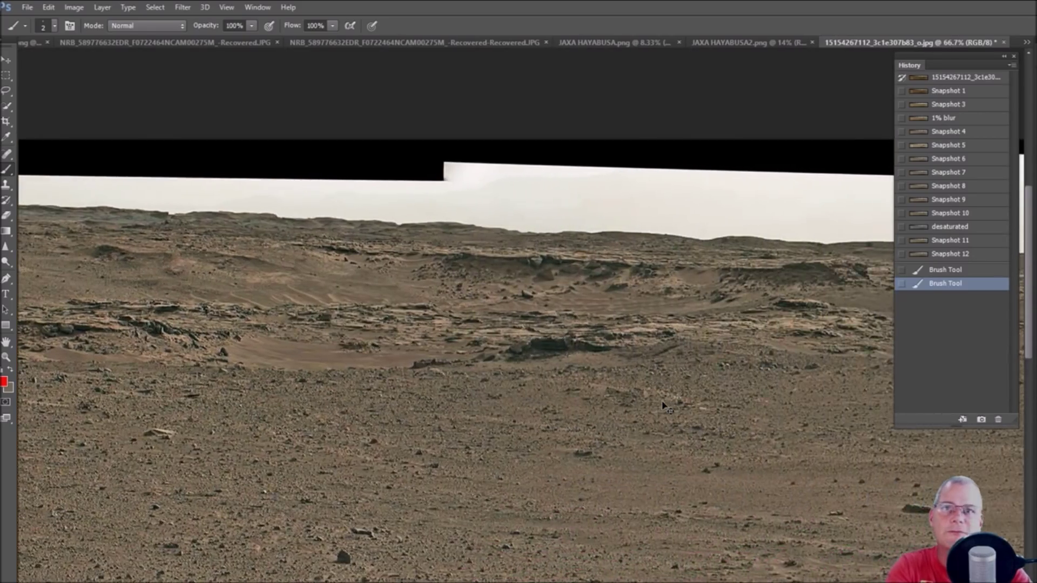
pyautogui.click(977, 255)
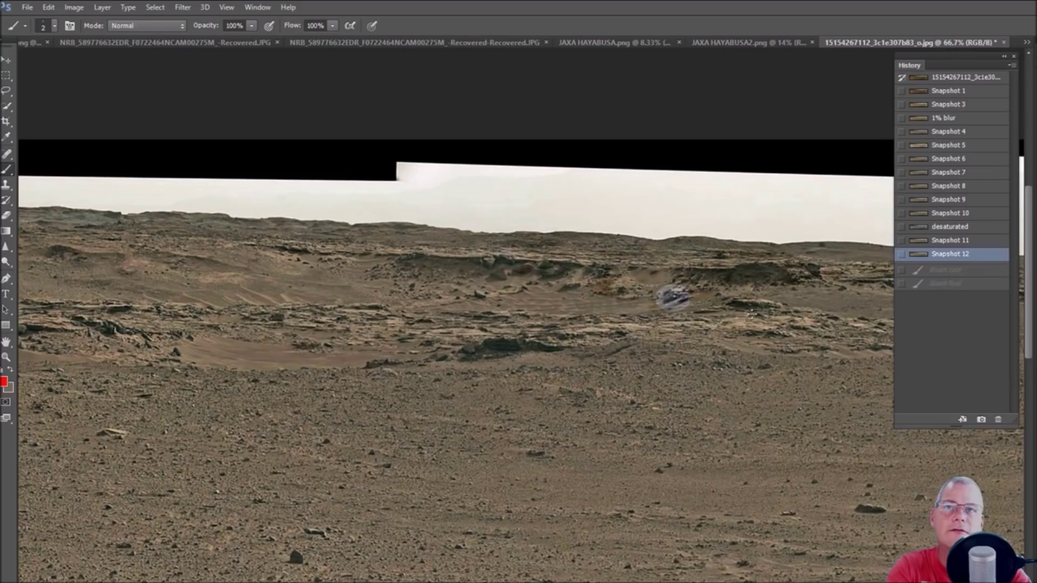
pyautogui.hscroll(11, 751, 336)
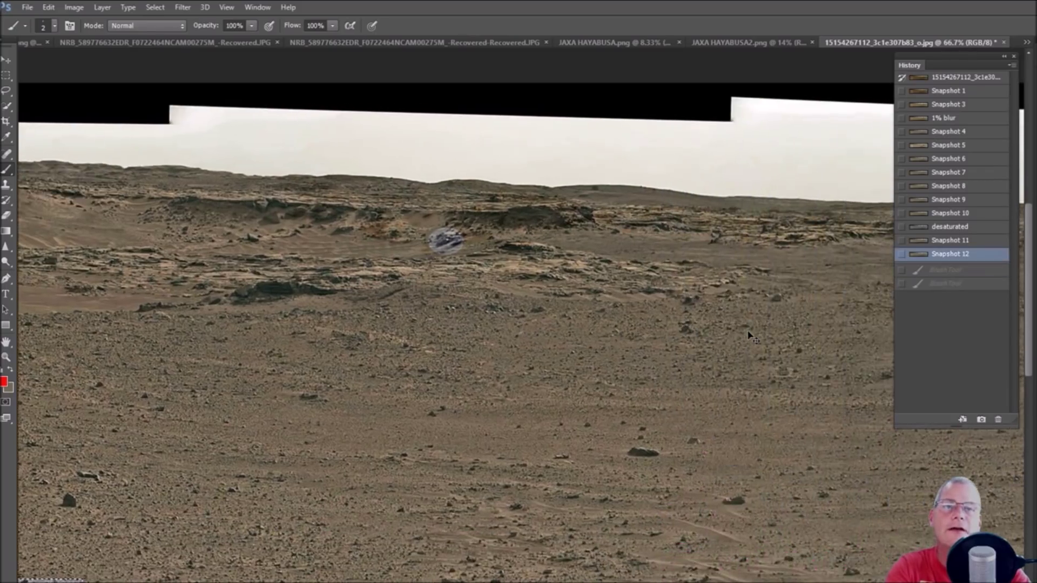
pyautogui.hscroll(8, 751, 336)
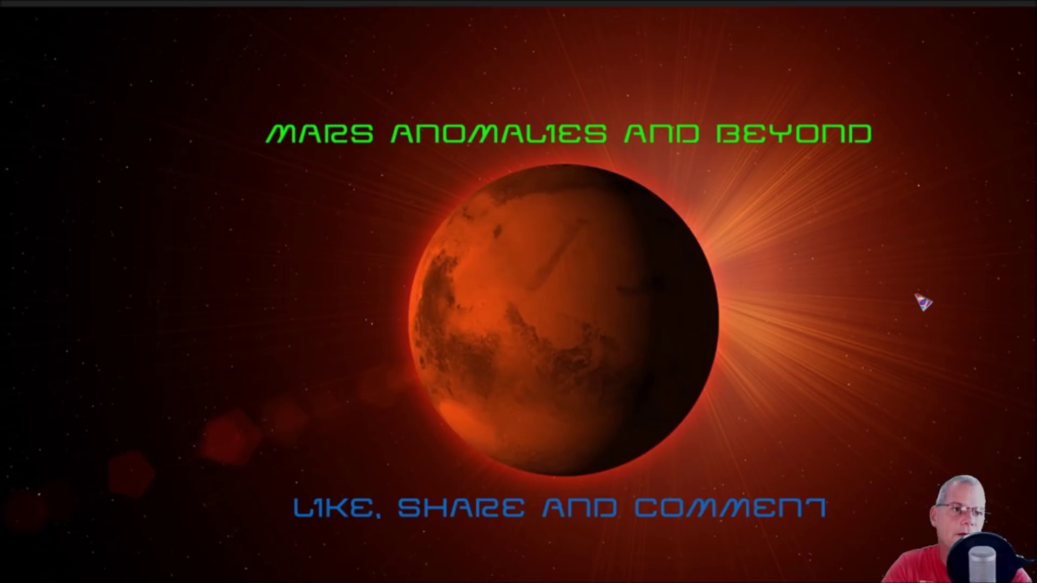